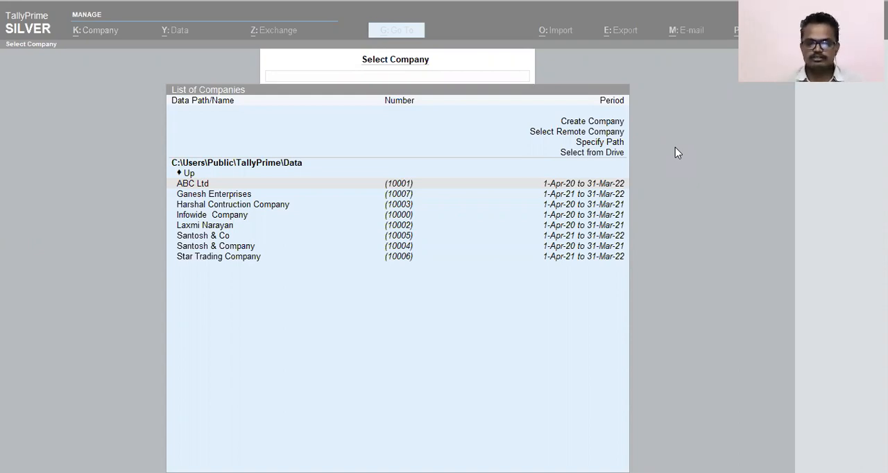
click(571, 347)
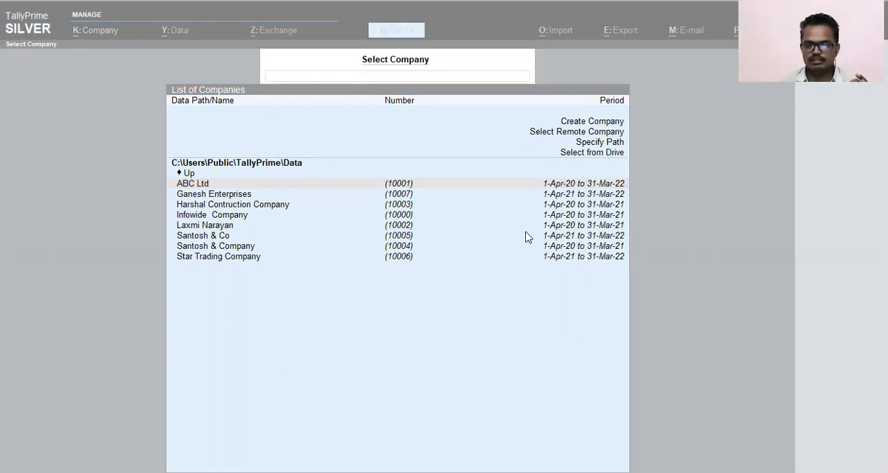
click(485, 274)
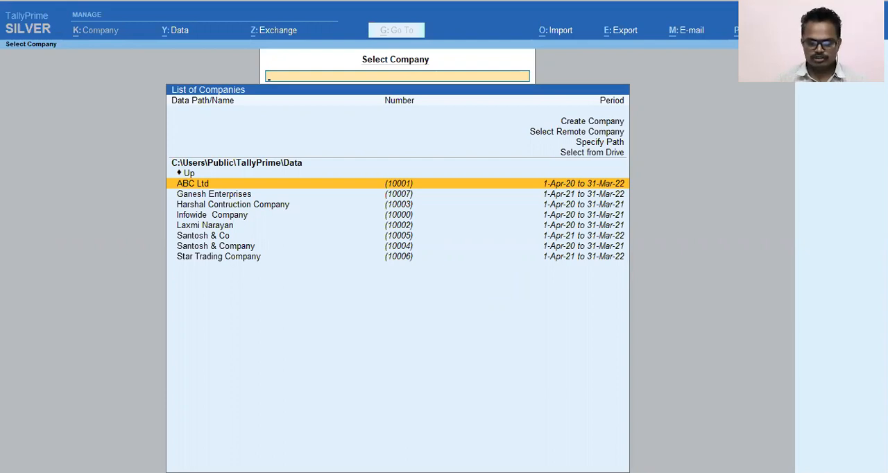
key(alt+Tab)
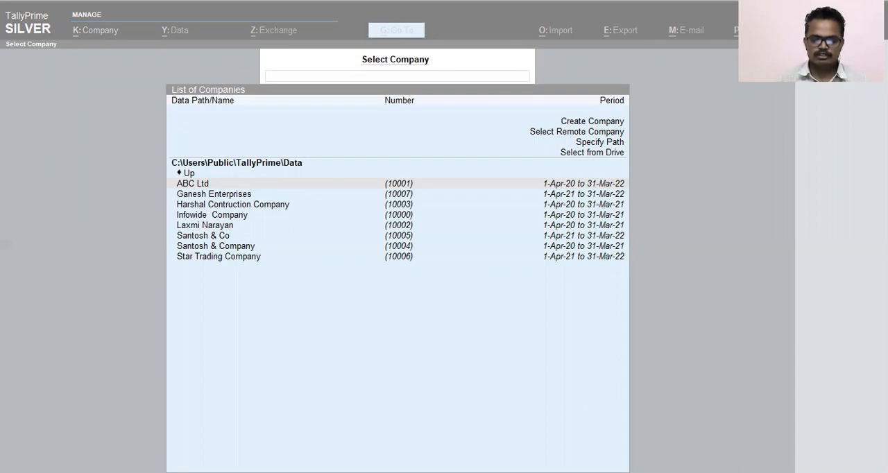
key(Up)
key(Up)
key(Up)
key(Up)
key(Up)
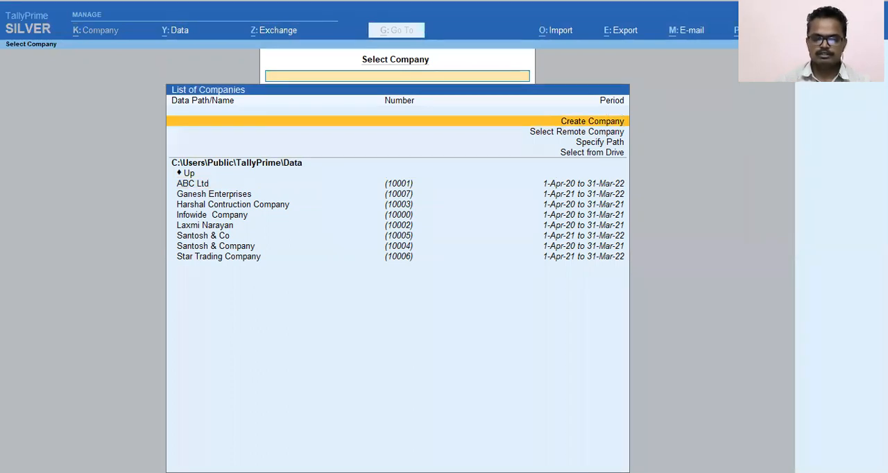
key(Escape)
key(Escape)
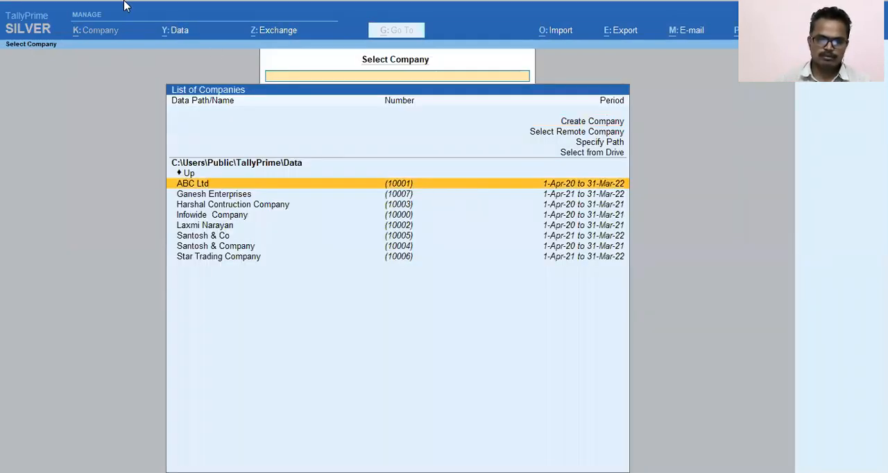
key(Escape)
key(Escape)
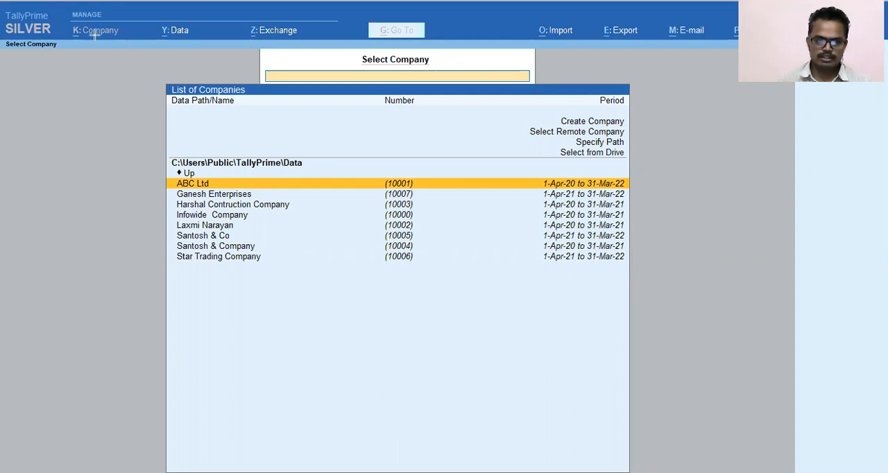
drag(63, 18, 129, 41)
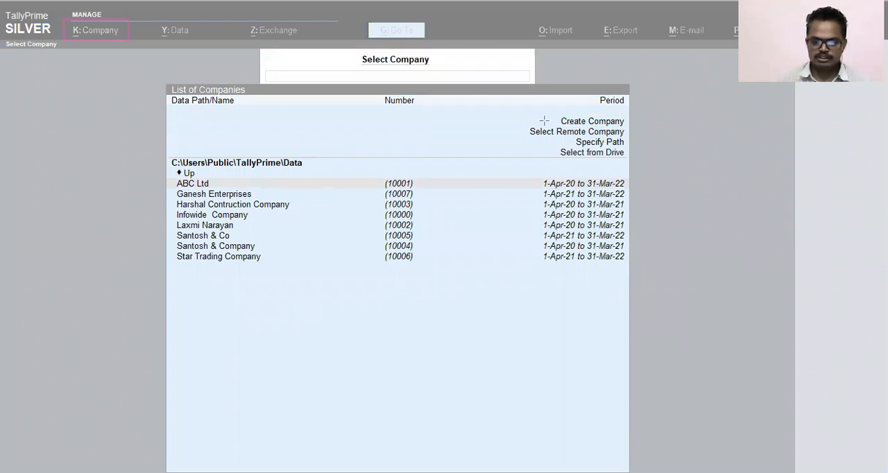
drag(554, 112, 629, 127)
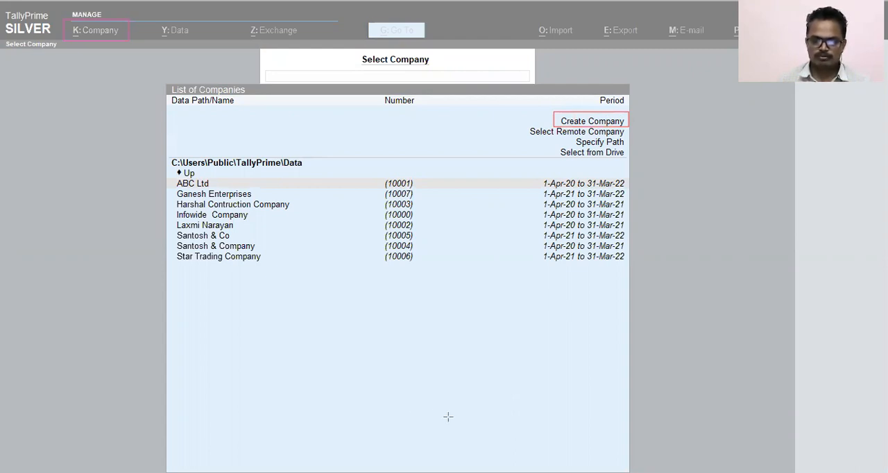
click(233, 384)
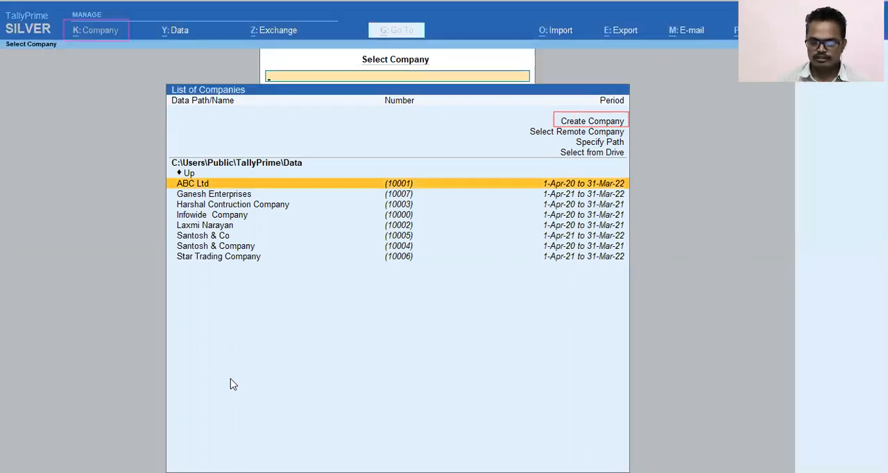
Step: Open the form for creating a new company from the list of companies
key(Up)
key(Up)
key(Up)
key(Up)
key(Up)
key(Up)
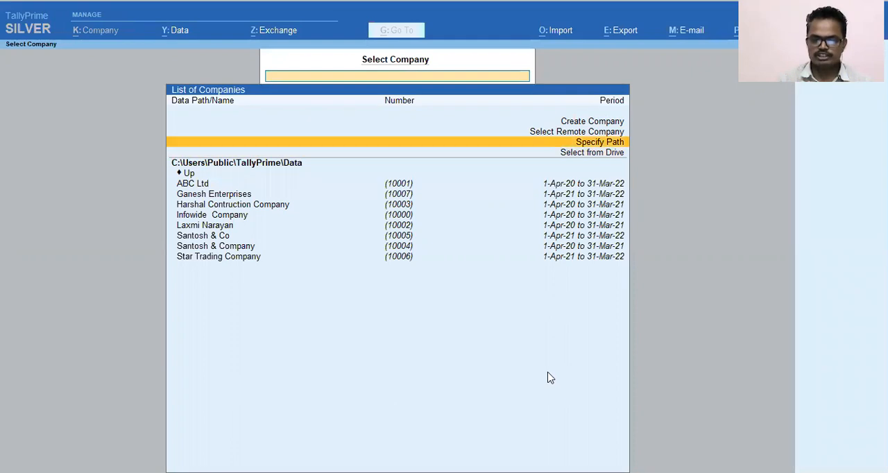
key(Return)
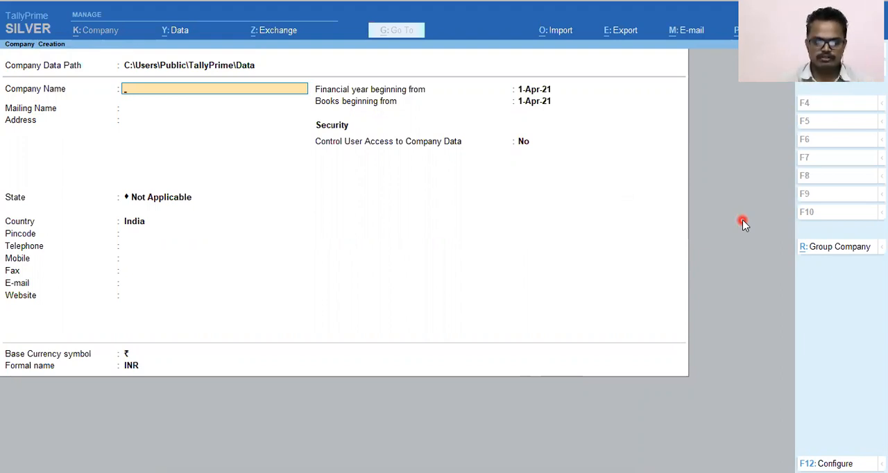
Step: Enter Electric India Ltd as the name of the new company
text(Ele)
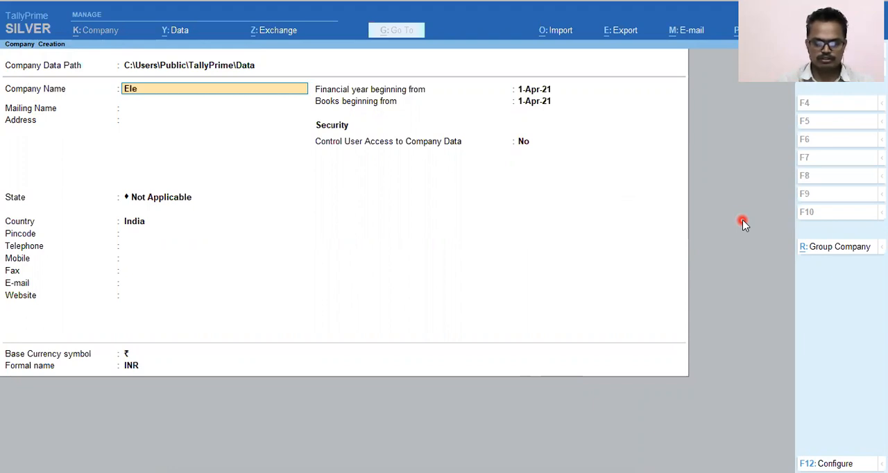
text(ctricIndia)
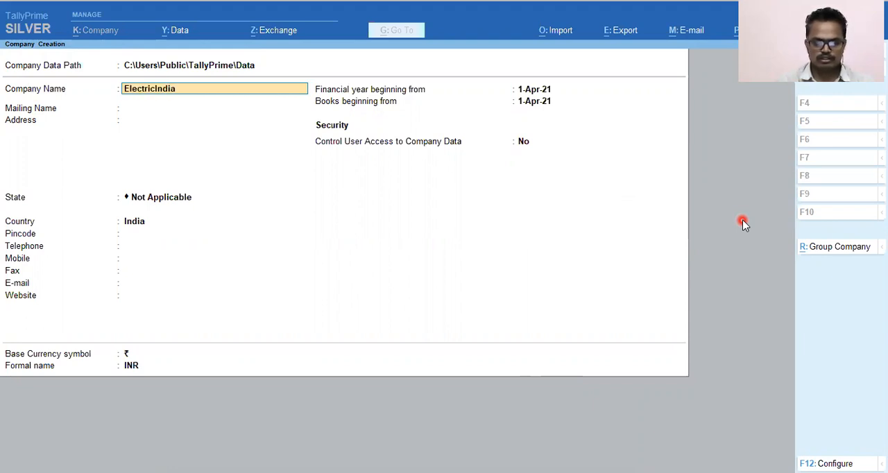
key(BackSpace)
key(BackSpace)
key(BackSpace)
key(BackSpace)
key(BackSpace)
text(India)
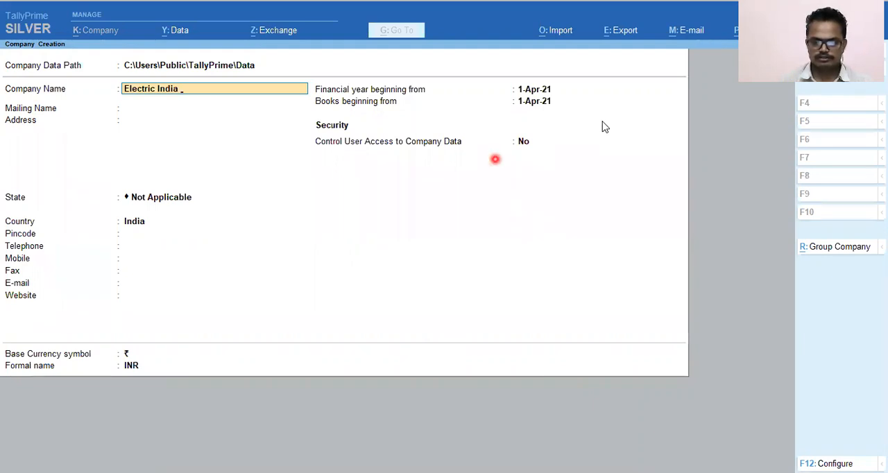
click(488, 125)
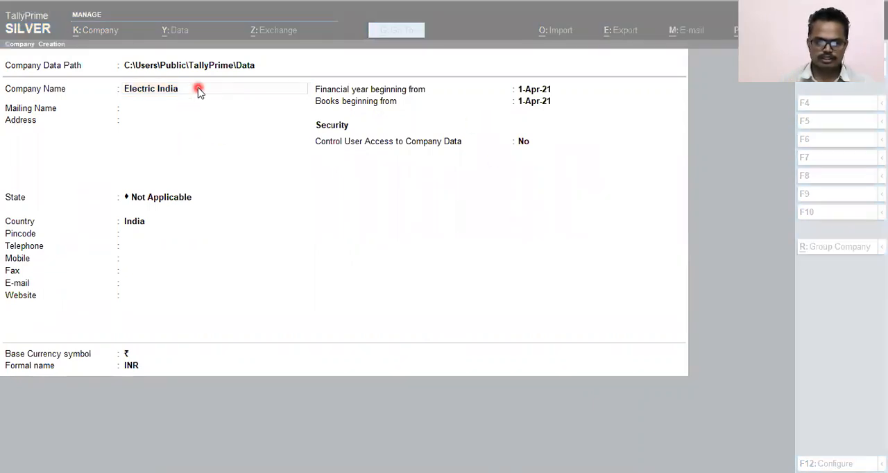
click(367, 123)
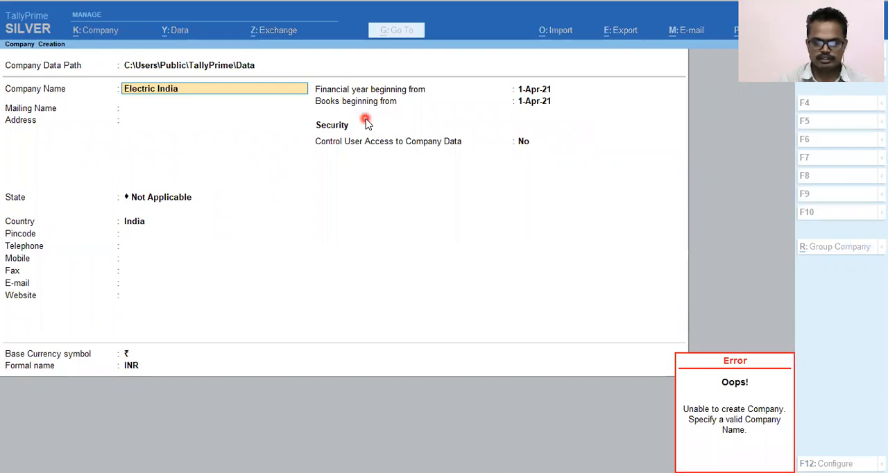
text(Ltd)
key(Return)
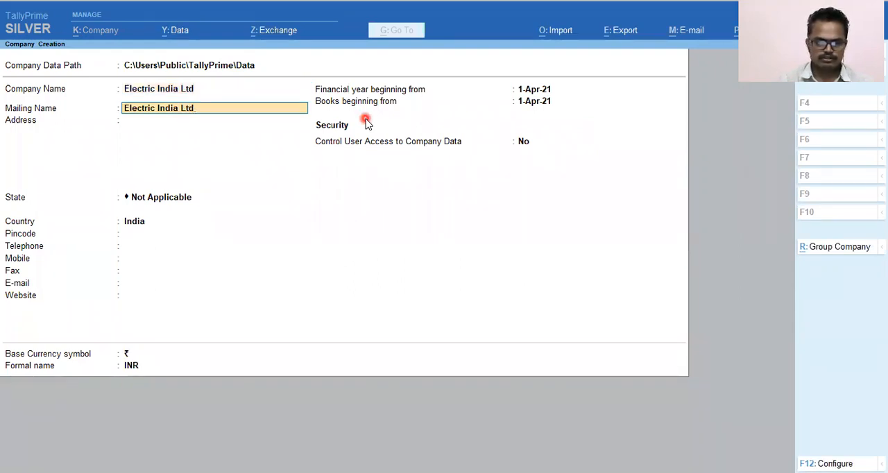
Step: Keep the mailing name, set the state to Maharashtra, and leave the address and contact details blank
key(Return)
key(Return)
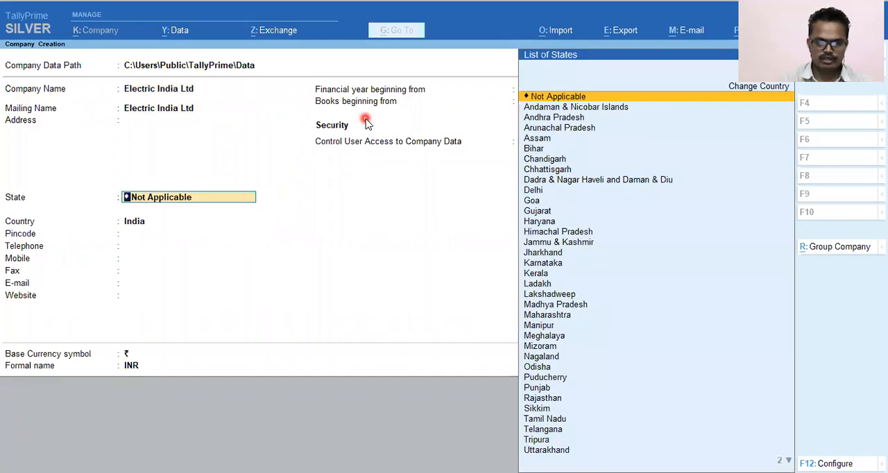
text(Maha)
key(Return)
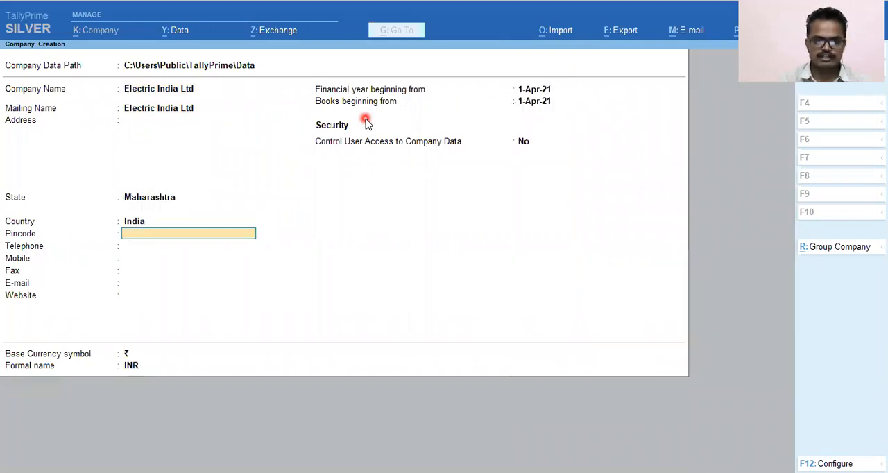
key(Return)
key(Return)
key(Return)
key(Return)
key(Return)
key(Return)
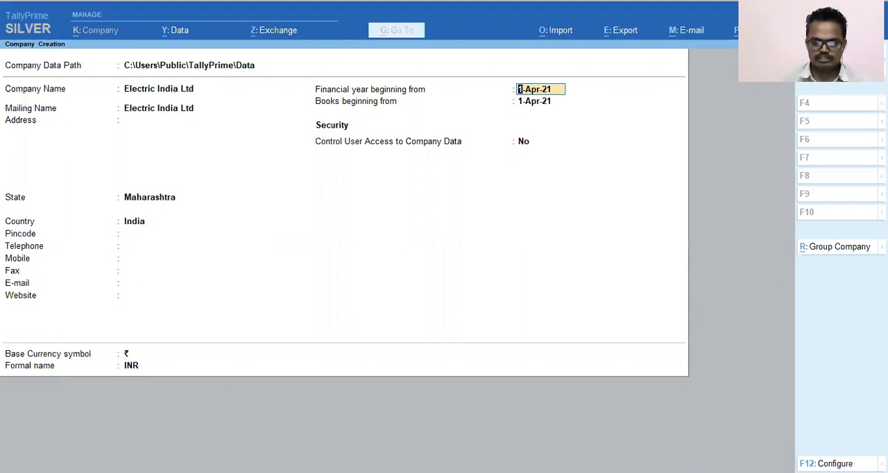
Step: Keep 1-Apr-21 for the financial year and books, No for user access control, and INR as currency, and save the company
click(436, 215)
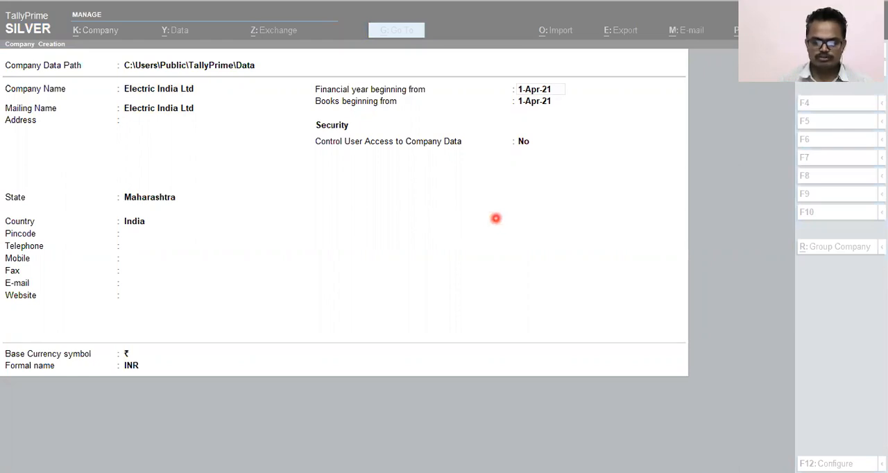
click(337, 116)
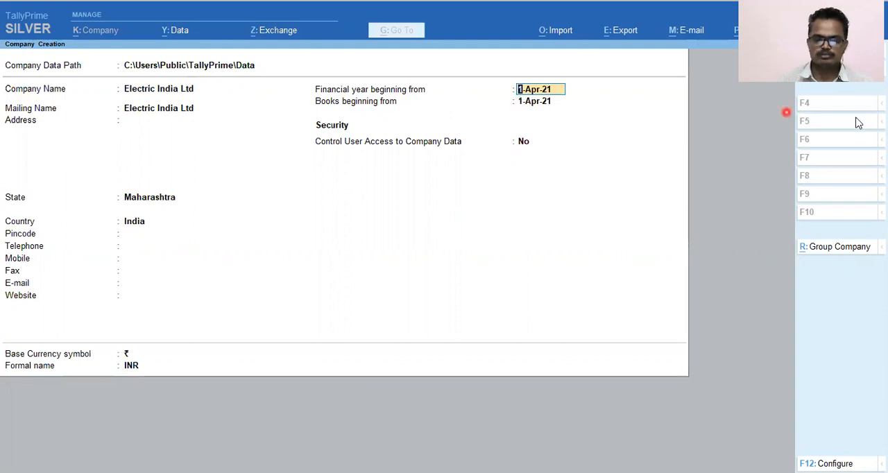
key(Return)
key(Return)
key(Return)
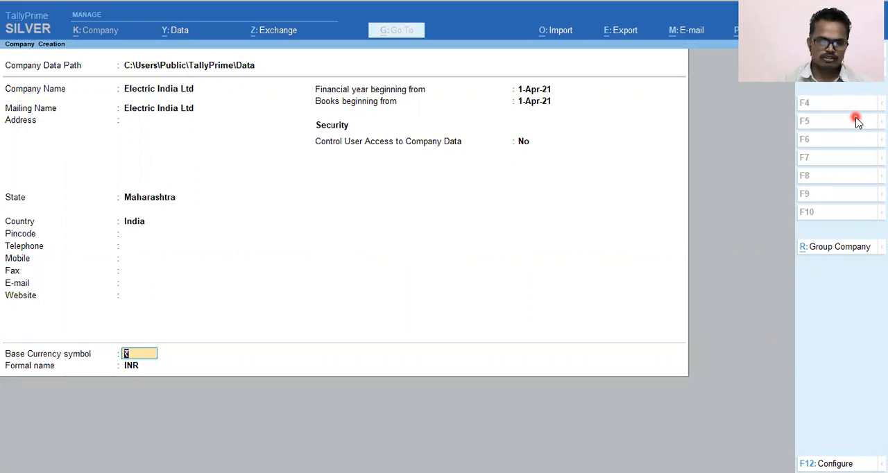
key(Return)
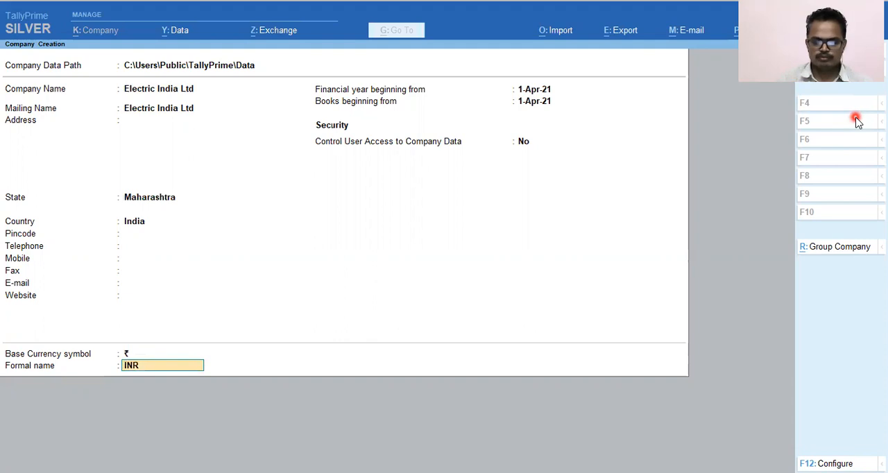
key(Return)
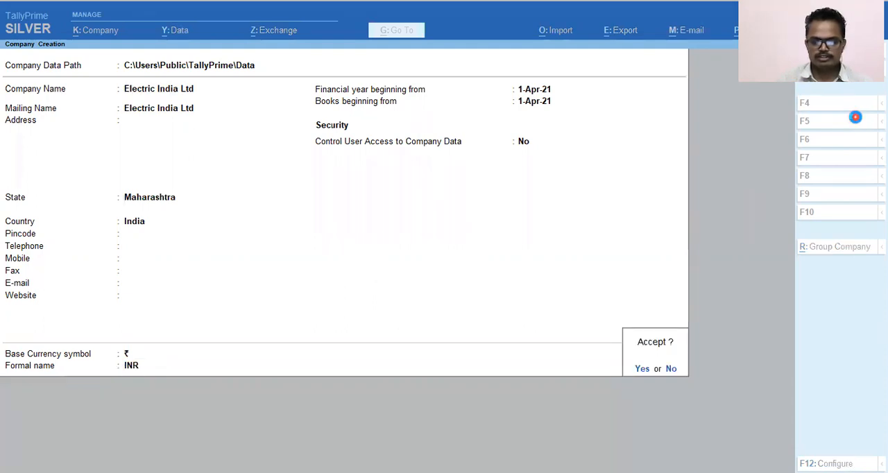
key(Return)
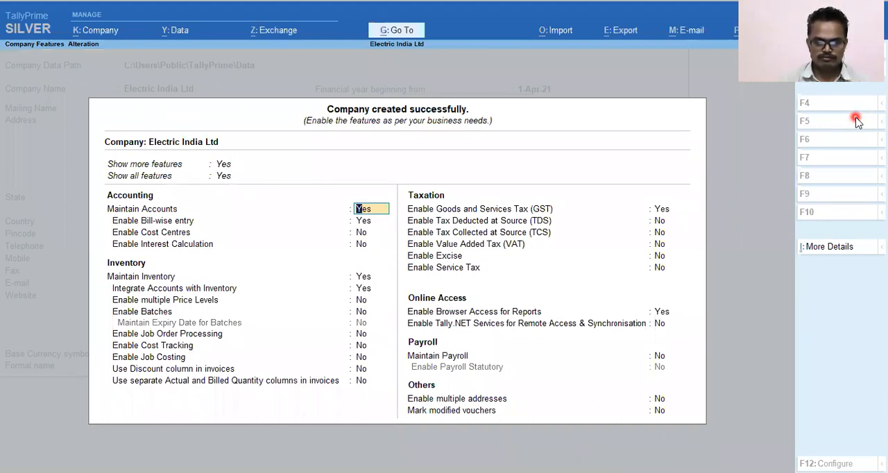
Step: Keep the default accounting features and set Maintain Inventory to No for the company
key(Return)
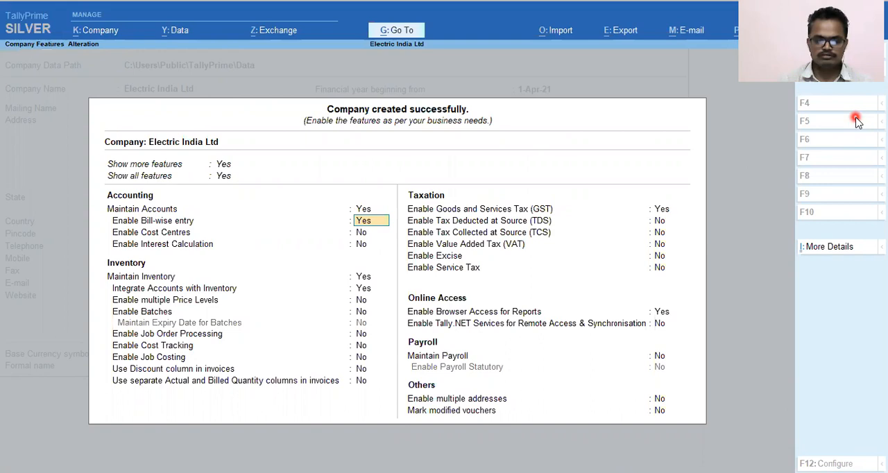
key(Return)
key(Return)
key(Return)
key(Return)
key(Up)
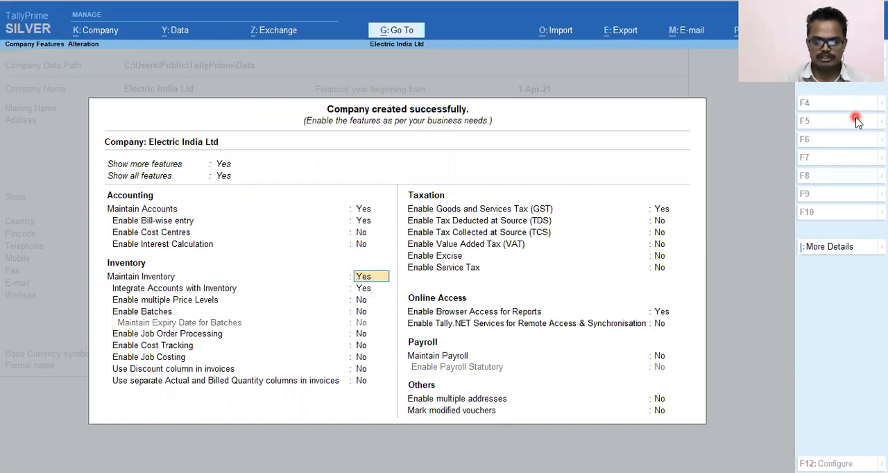
key(n)
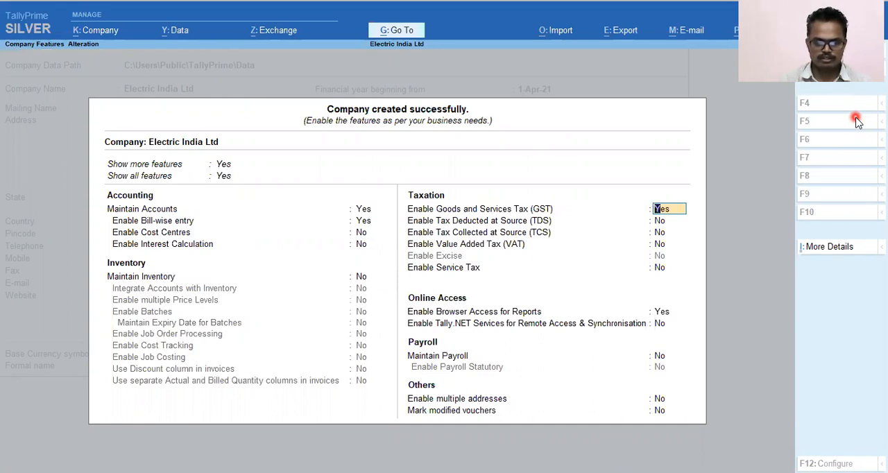
Step: Set Enable Goods and Services Tax (GST) to Yes and accept the GST details with the Regular registration type
text(y)
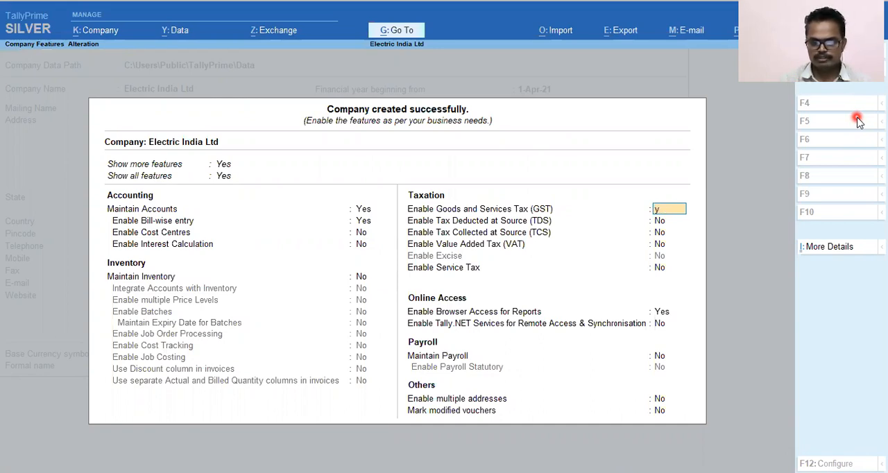
key(Return)
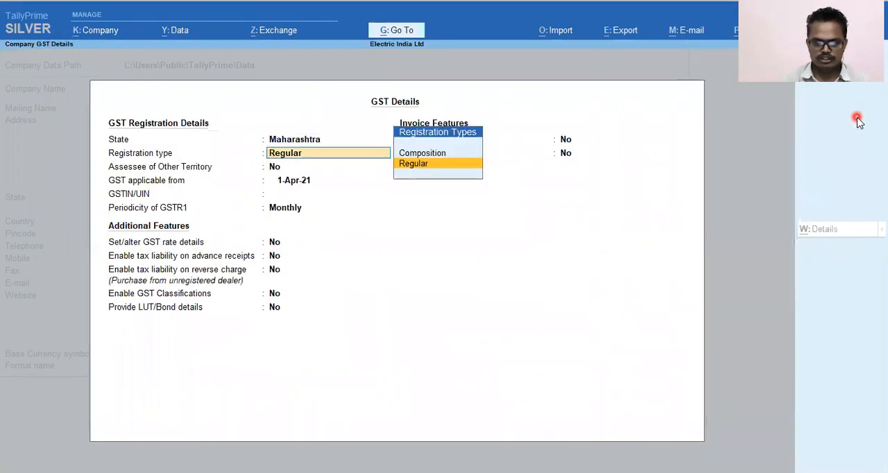
key(ctrl+a)
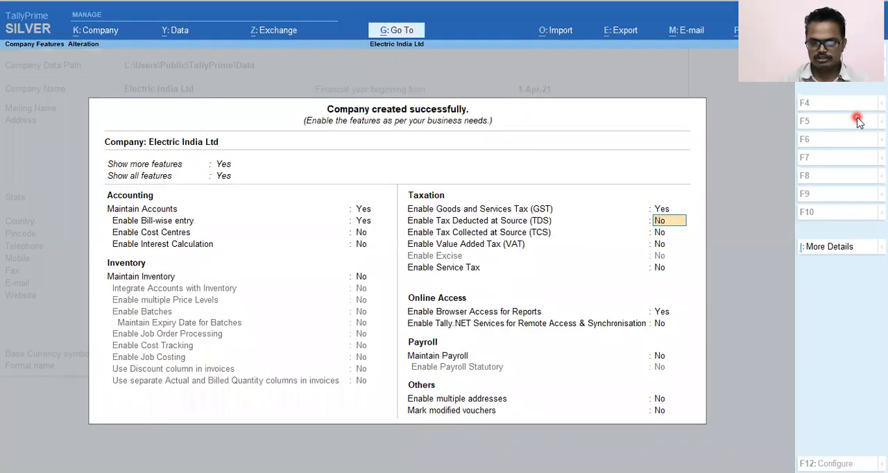
Step: Set Enable Goods and Services Tax (GST) to No, keep the remaining company features at their defaults, and save the feature settings
key(Up)
text(n)
key(Return)
key(Return)
key(Return)
key(Return)
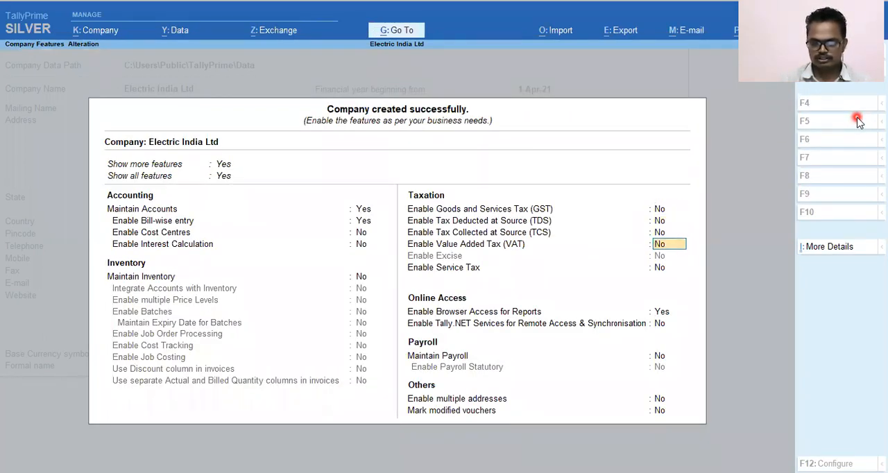
key(Return)
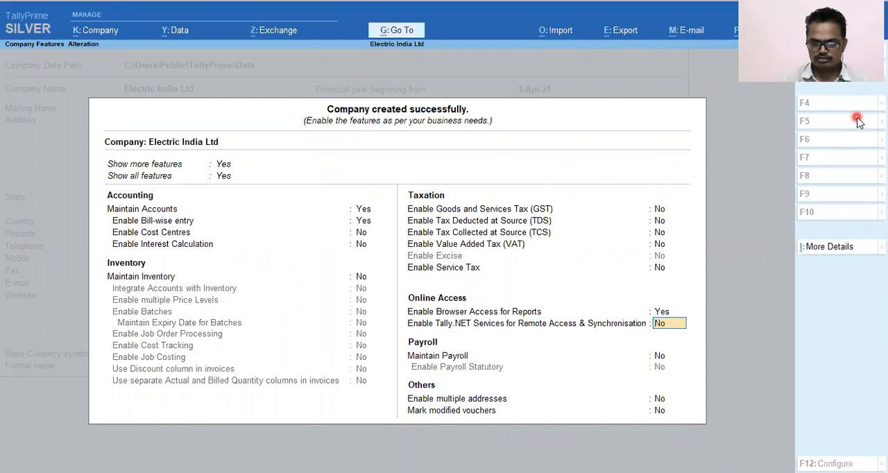
key(Return)
key(Return)
key(Return)
key(Return)
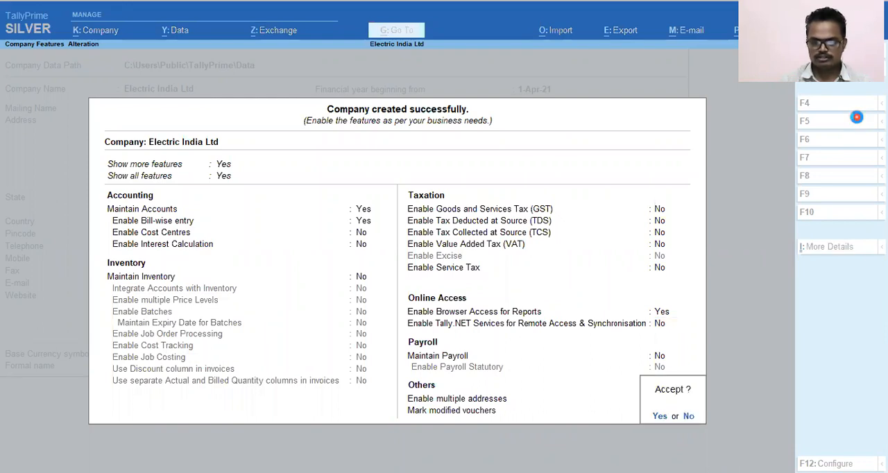
key(y)
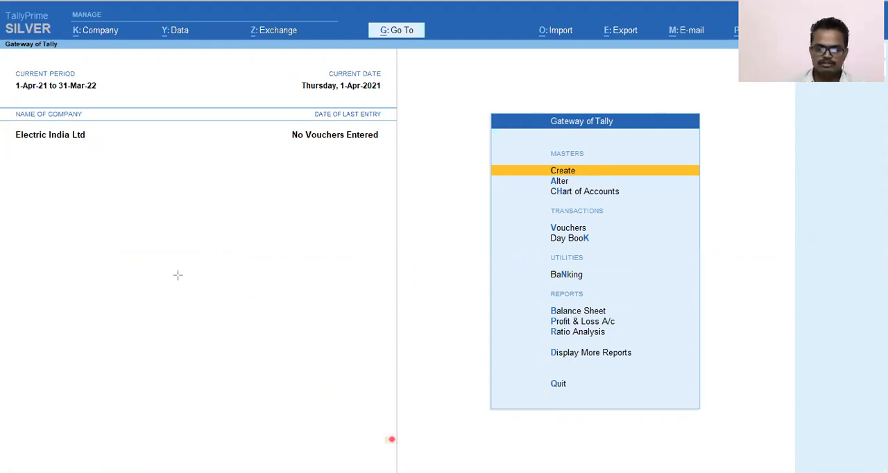
drag(11, 128, 93, 150)
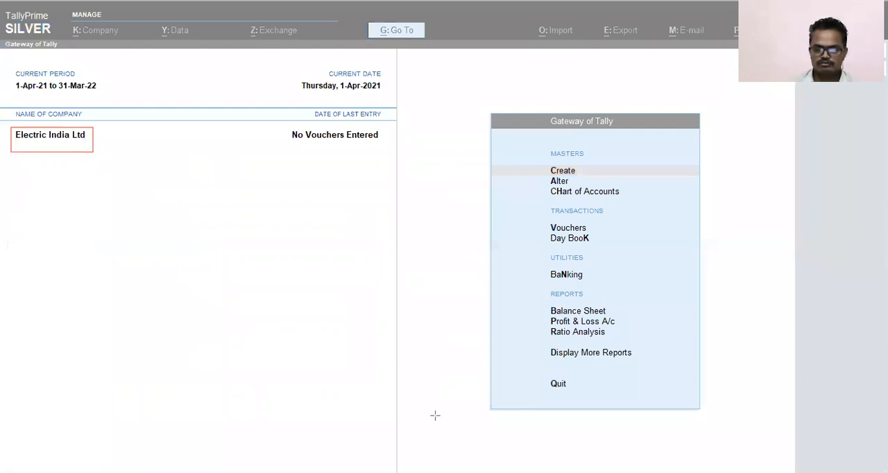
key(Escape)
click(414, 329)
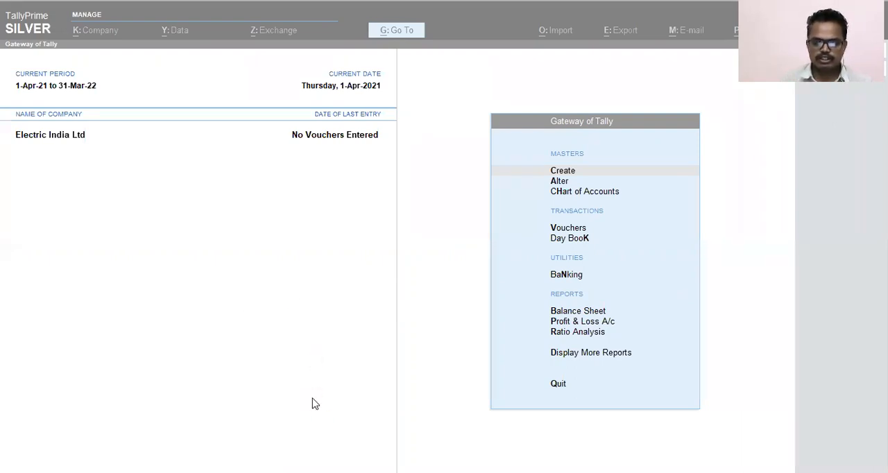
click(316, 341)
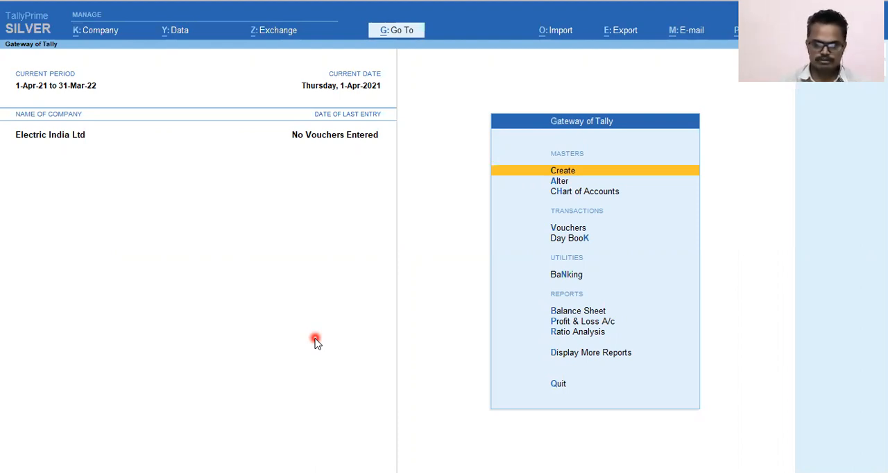
Step: Open accounting voucher entry for Electric India Ltd
key(Down)
key(Down)
key(Down)
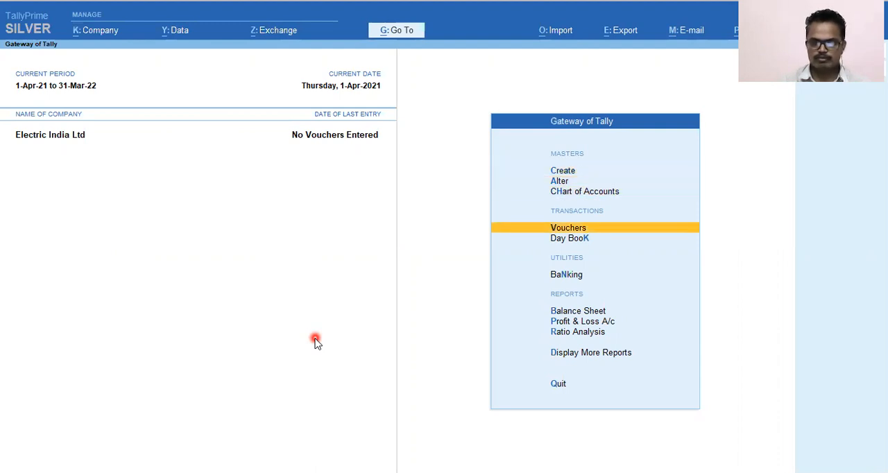
key(Return)
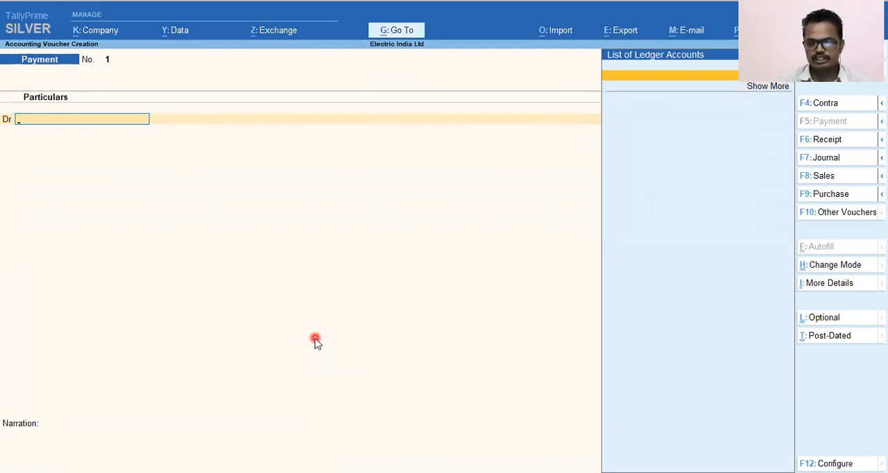
Step: Create a new ledger from the voucher's first line, naming it with the owner's name and Capital A/c, without an alias
key(alt+c)
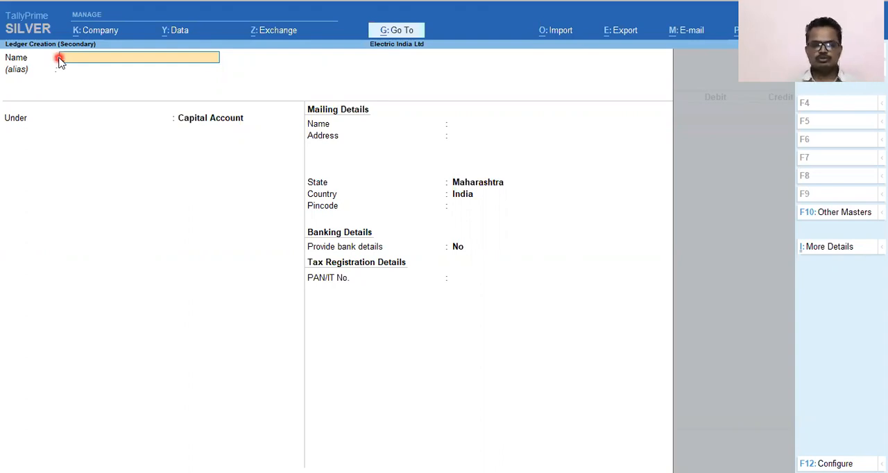
text(Mr . Shr)
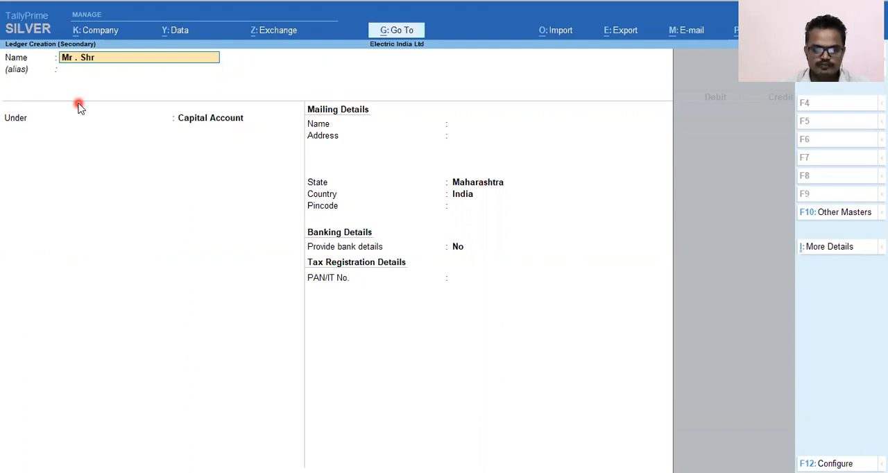
text(i Capital A/c)
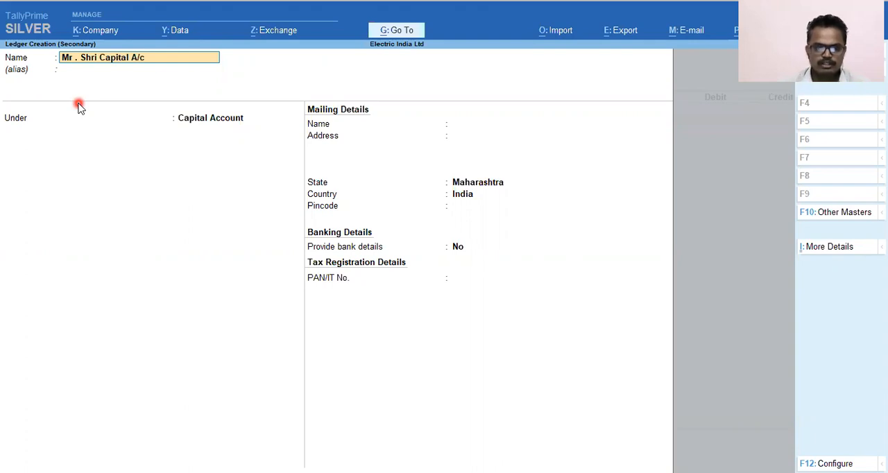
key(Return)
Step: Keep the capital ledger under Capital Account with the default mailing, bank and tax details, and save it
key(Return)
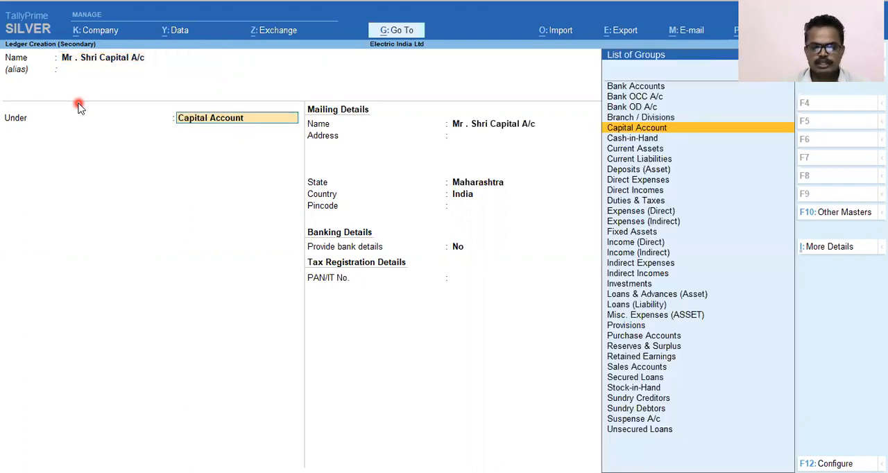
key(Return)
key(Return)
key(Return)
key(Return)
key(Return)
key(Return)
key(y)
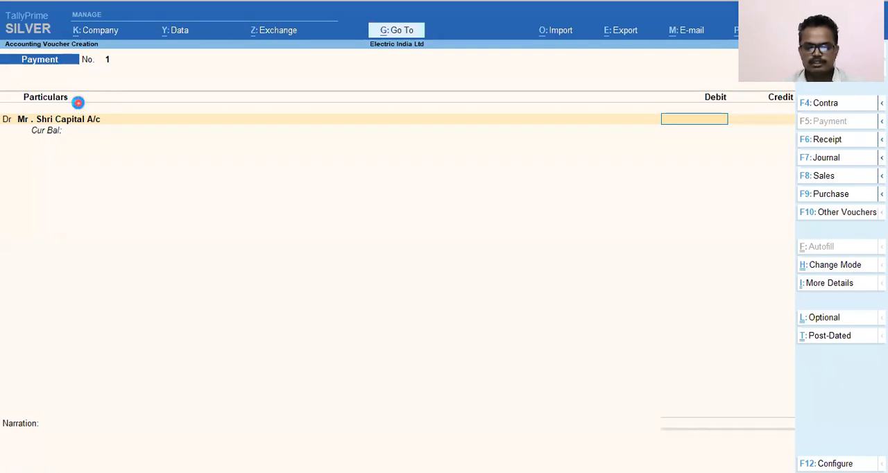
Step: Change the voucher type to Receipt and credit the owner's capital ledger with 2,00,000
key(F6)
key(Return)
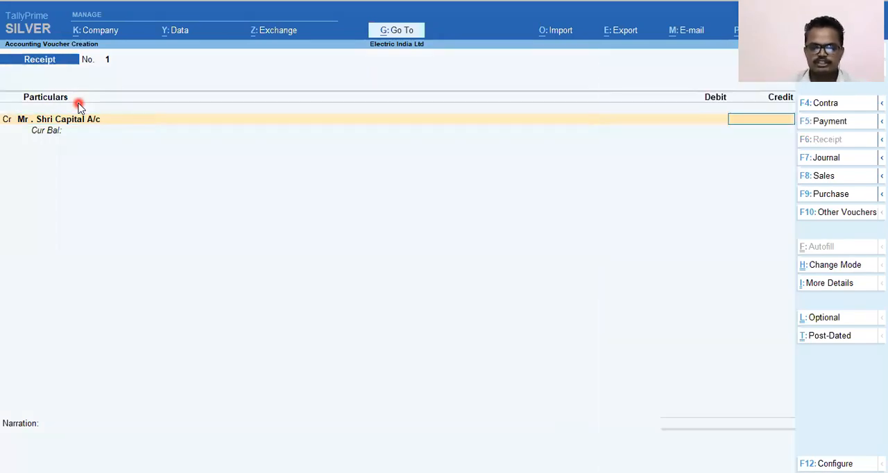
key(alt+Tab)
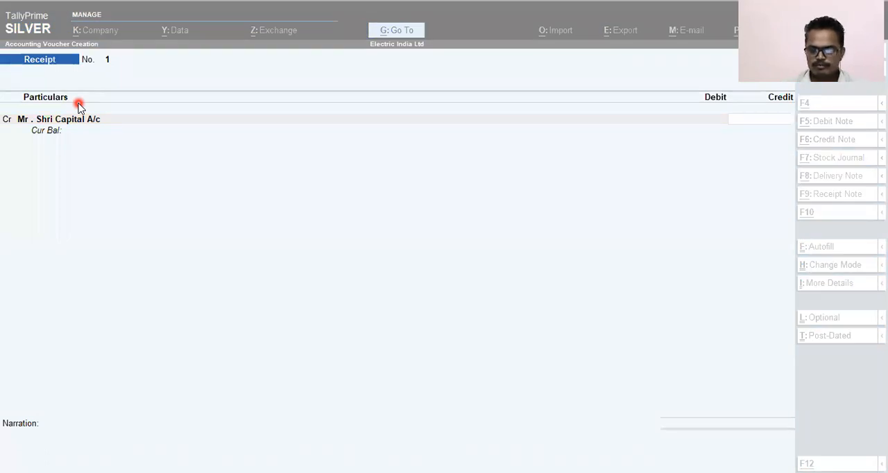
key(alt+Tab)
text(20000)
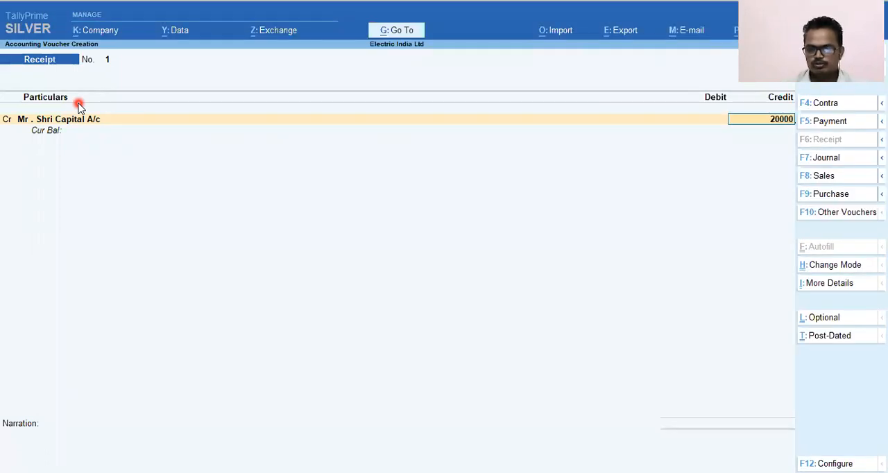
key(Return)
key(Return)
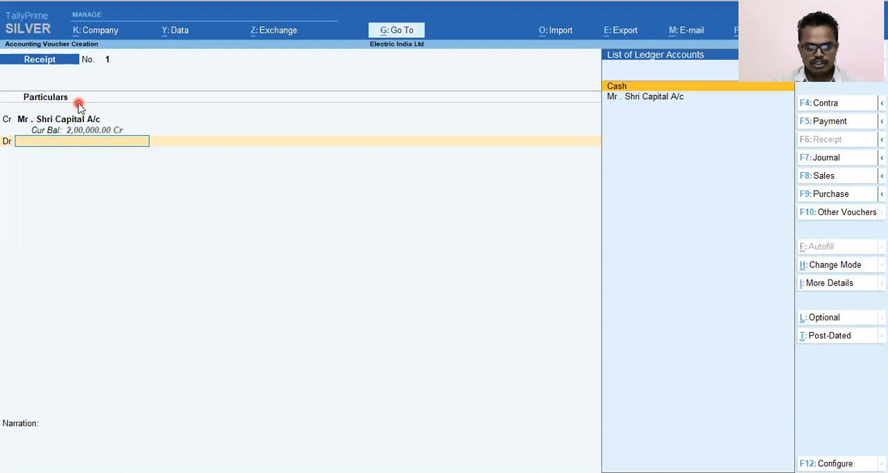
Step: Create a ledger for the debit line named HDFC Bank Current A/c under the Bank Accounts group
key(alt+c)
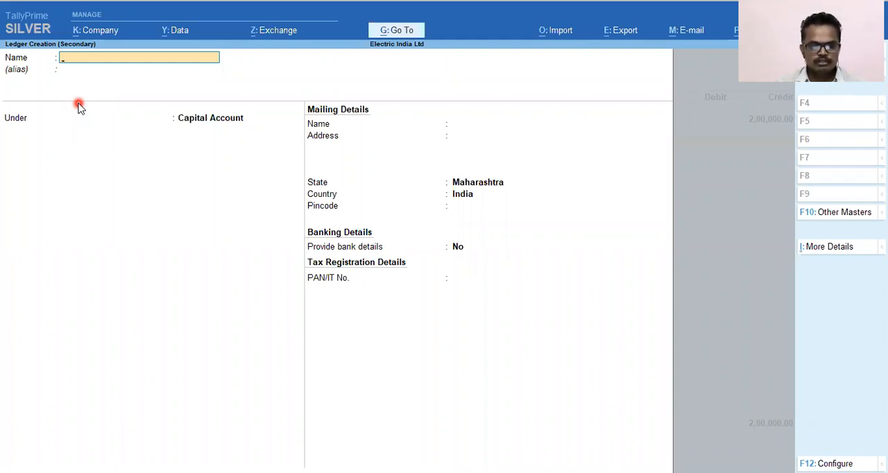
text(HDFC)
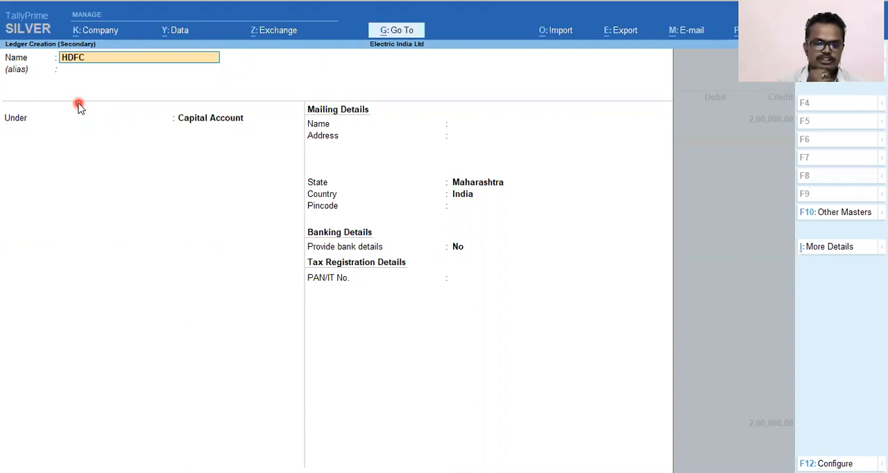
text( Bank)
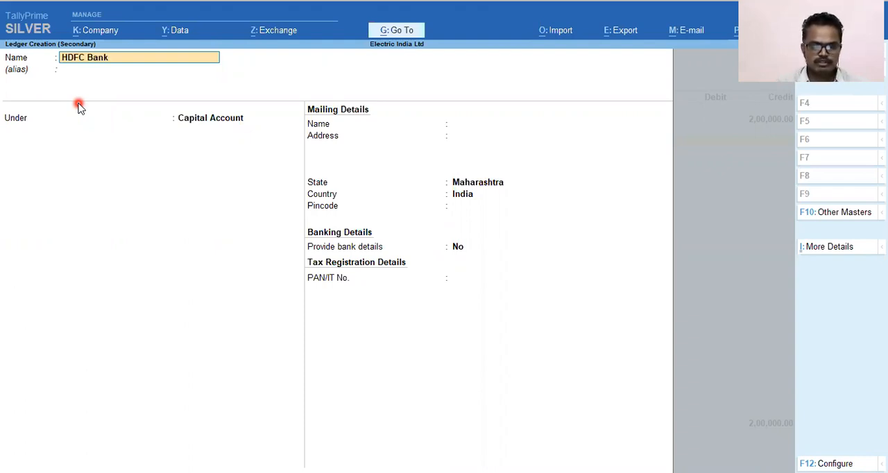
text( Current A/c)
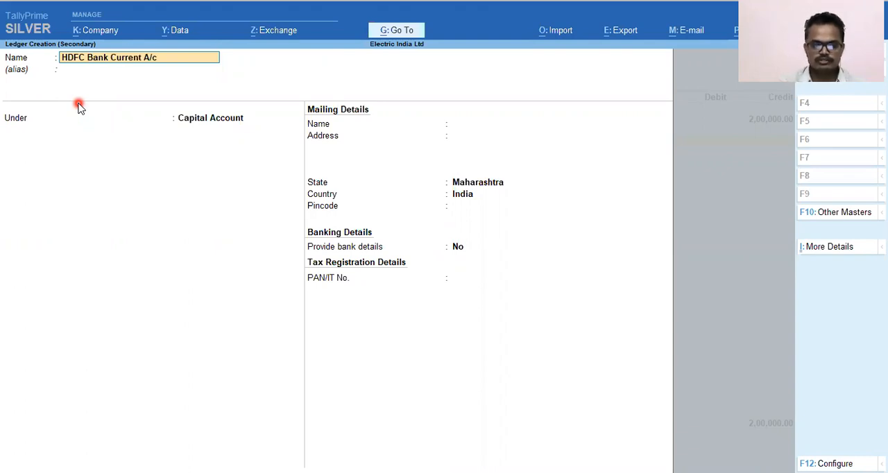
key(Return)
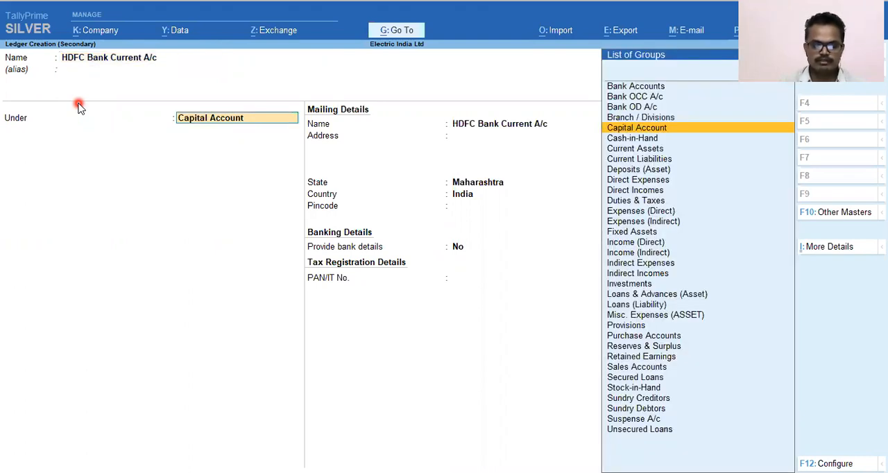
text(Bank)
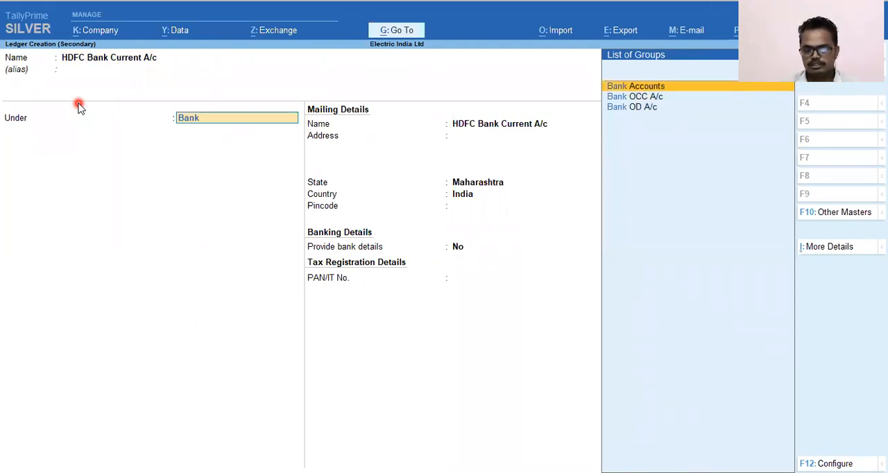
key(Return)
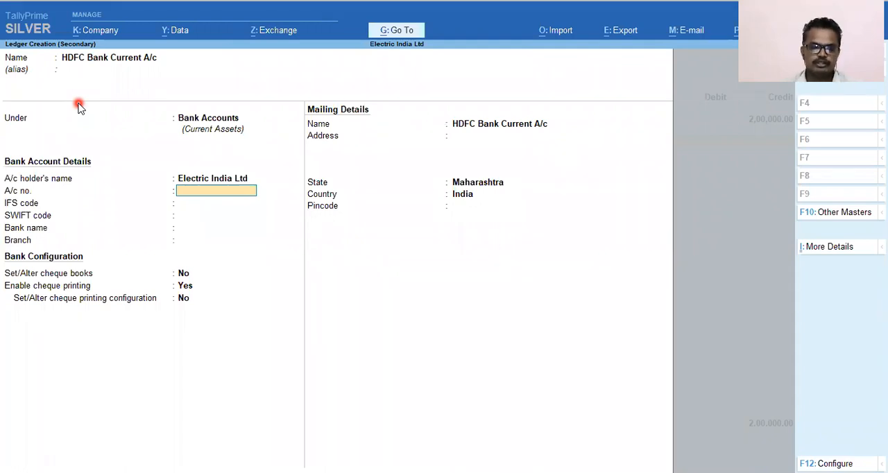
Step: Leave the bank ledger's account number, IFS code, SWIFT code and branch blank, with the bank name as Not Applicable
key(Return)
key(Return)
key(Return)
key(Return)
key(Up)
key(Up)
key(Up)
Step: Keep the default cheque settings and mailing details for the HDFC Bank ledger and save it
key(Return)
key(Return)
key(Return)
key(Return)
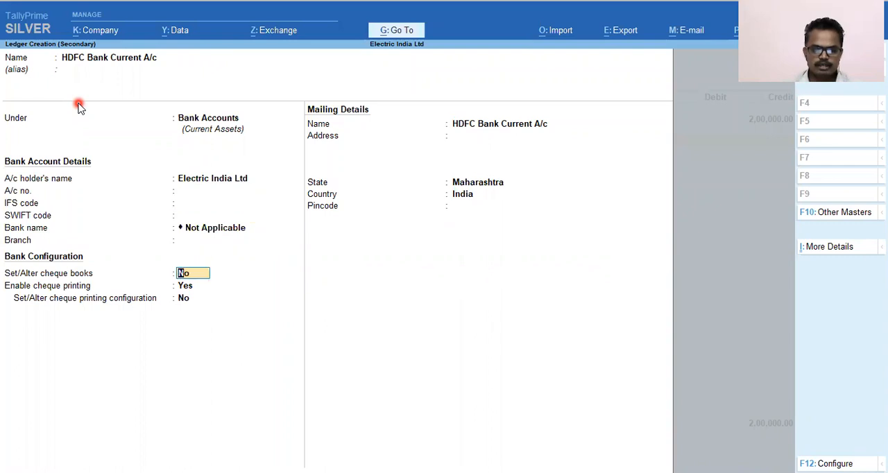
key(Return)
key(Return)
key(Return)
key(Return)
key(Return)
key(Return)
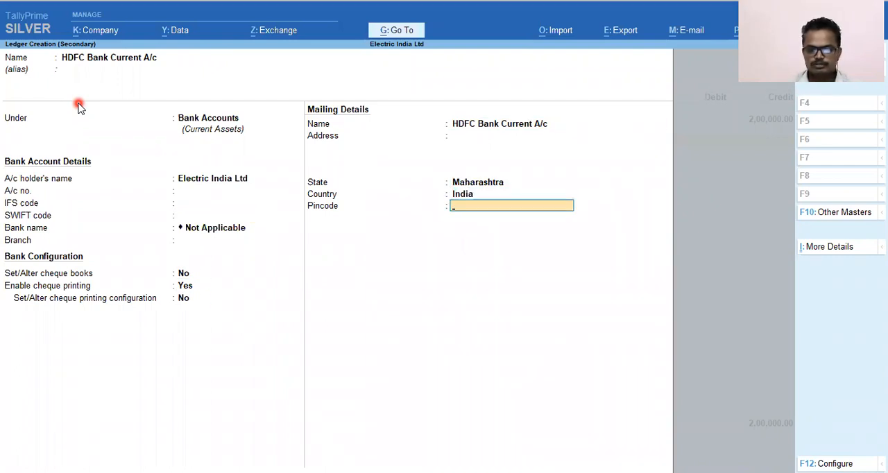
key(Return)
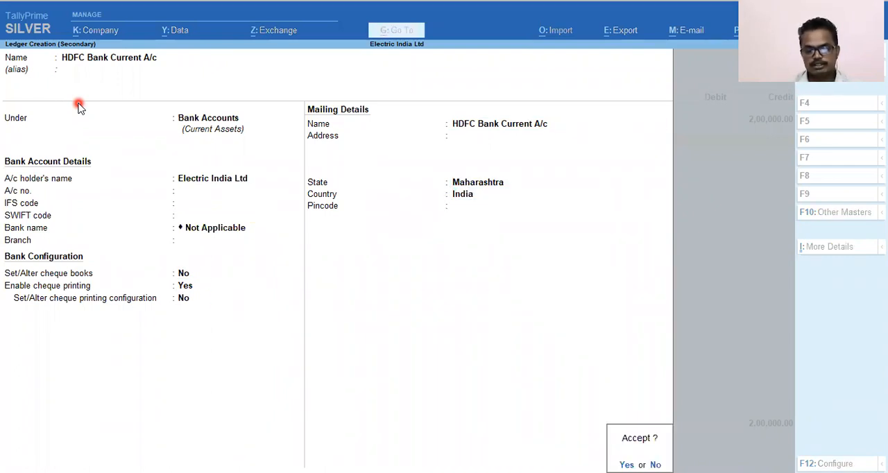
key(Return)
key(Return)
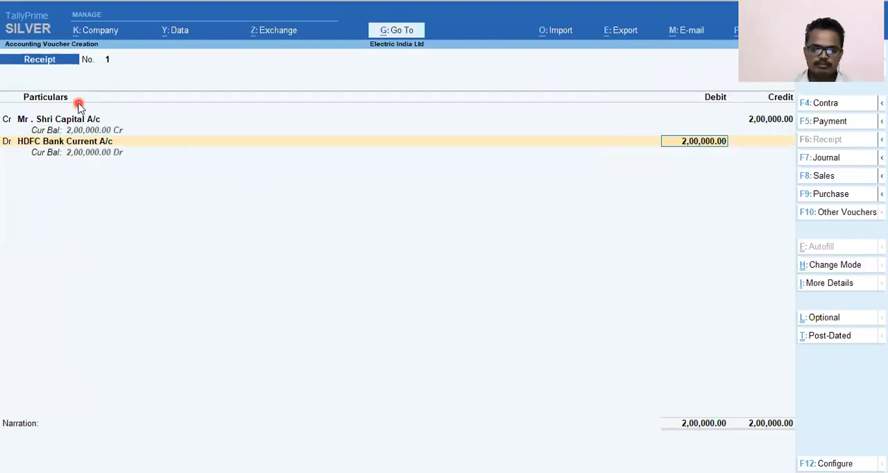
Step: Debit HDFC Bank Current A/c with 2,00,000 and allocate it as Cheque/DD, with no instrument number and the date 1-Apr-21
key(Return)
key(Return)
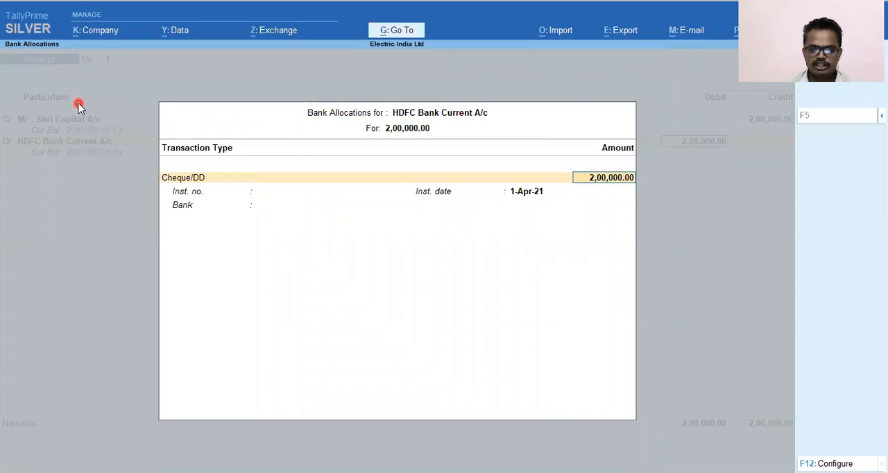
key(Return)
key(Return)
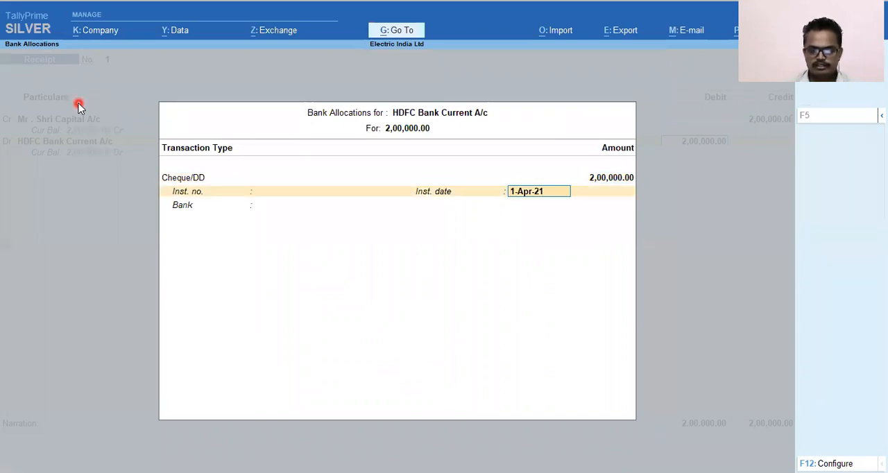
key(Return)
Step: Enter the receipt narration "Being Capital Introduced By" followed by the capital owner's name and 5
text(Being)
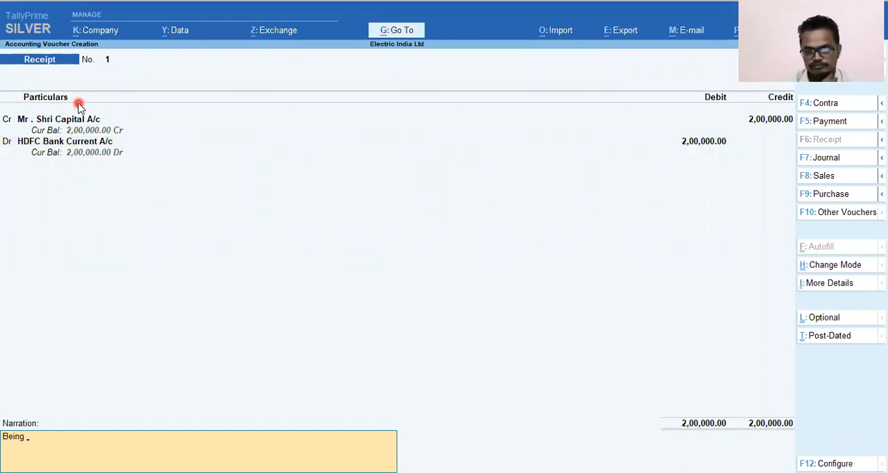
text( Capital Introduced By Mr)
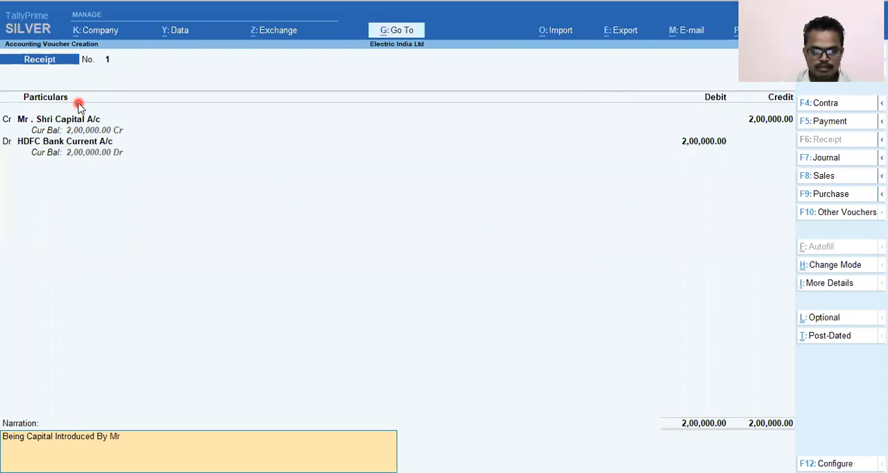
text(. Shr)
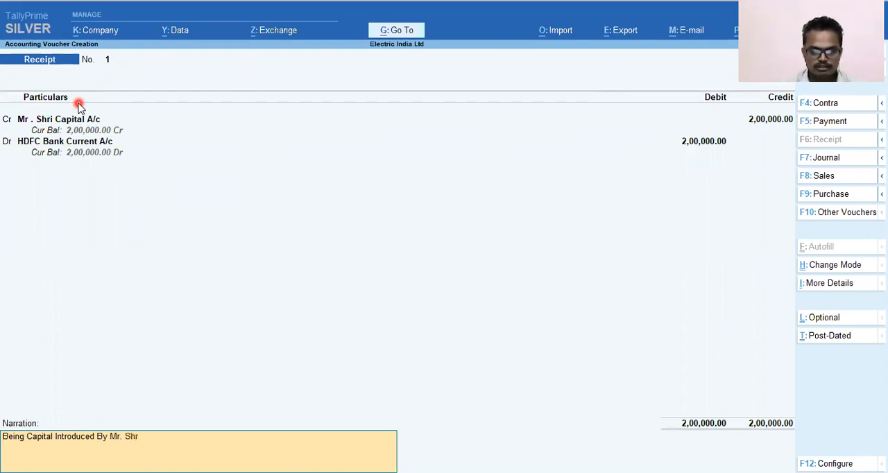
text(i 5)
Step: Set the voucher date to 5-4-2021 and save the receipt voucher
key(F2)
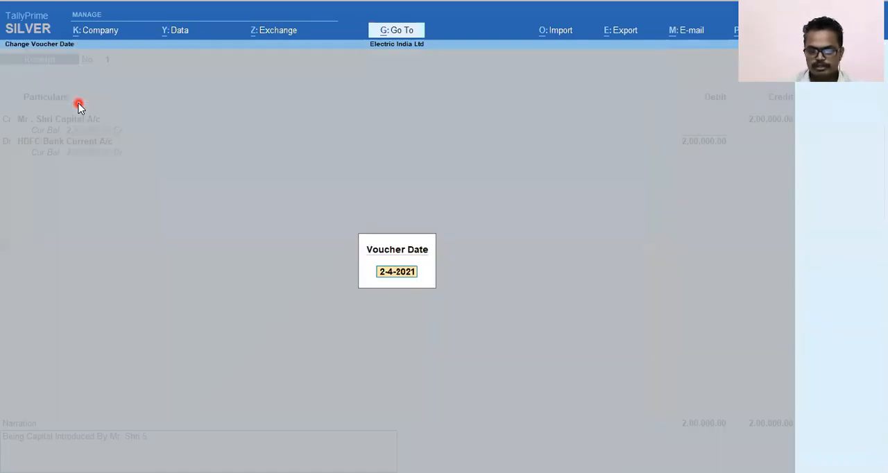
text(5.4.21)
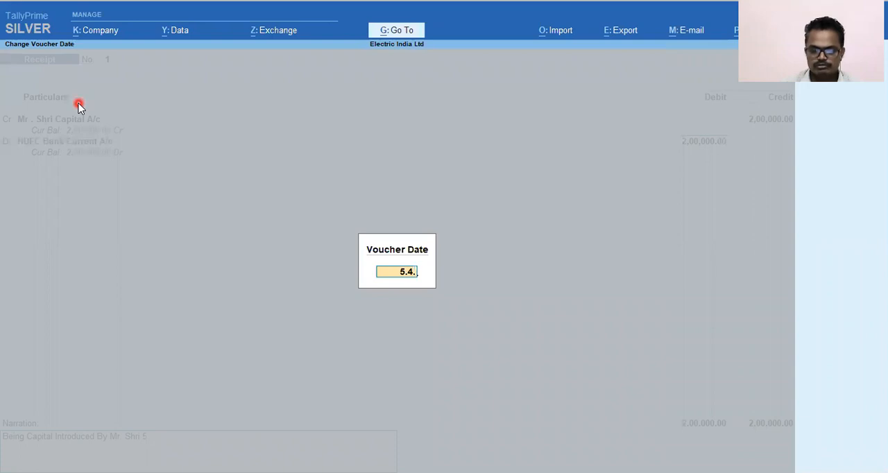
key(Return)
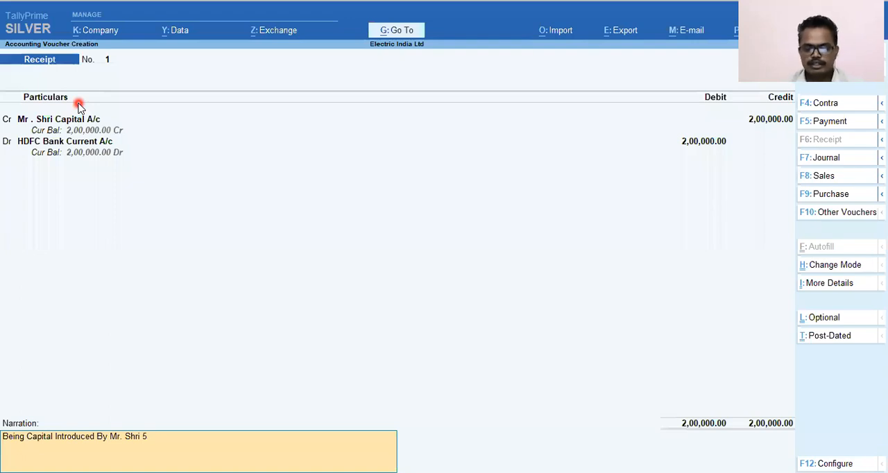
key(F2)
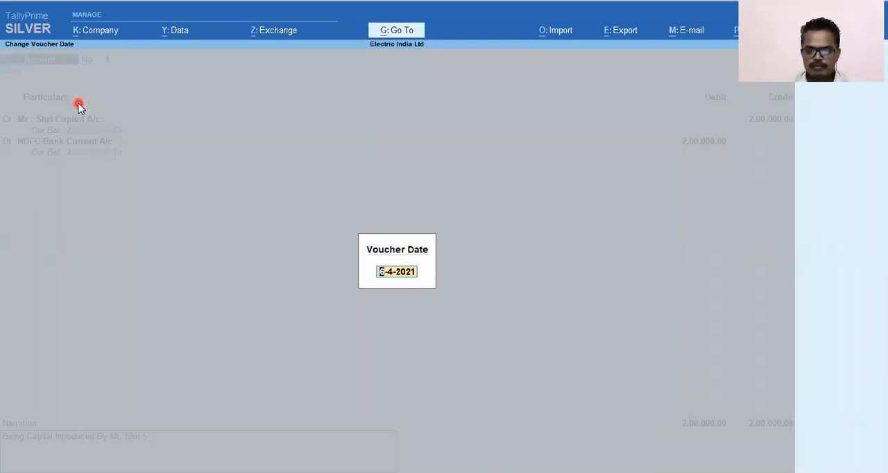
text(5.4.2021)
key(Return)
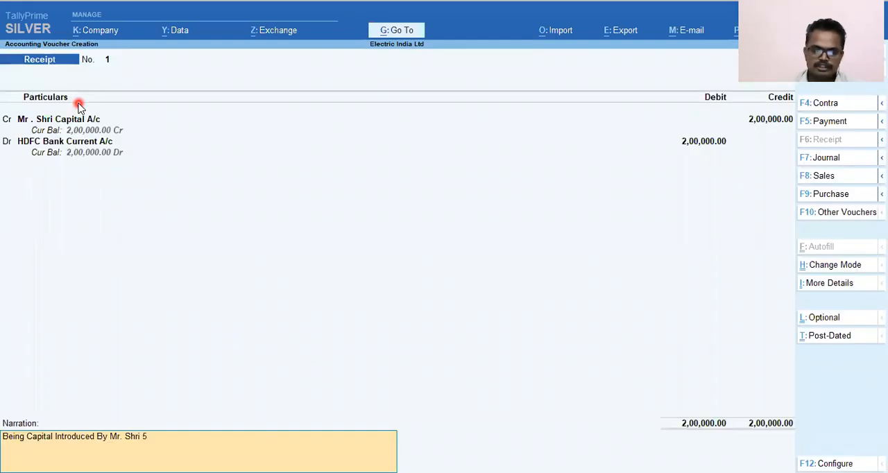
key(Return)
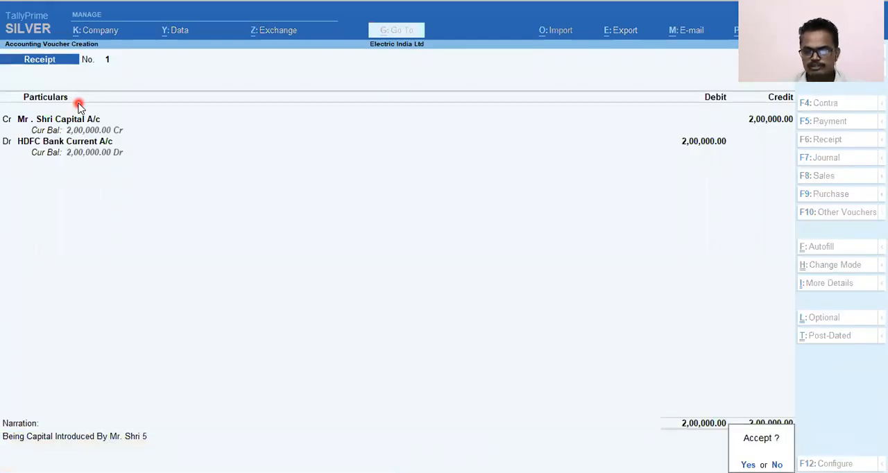
key(Return)
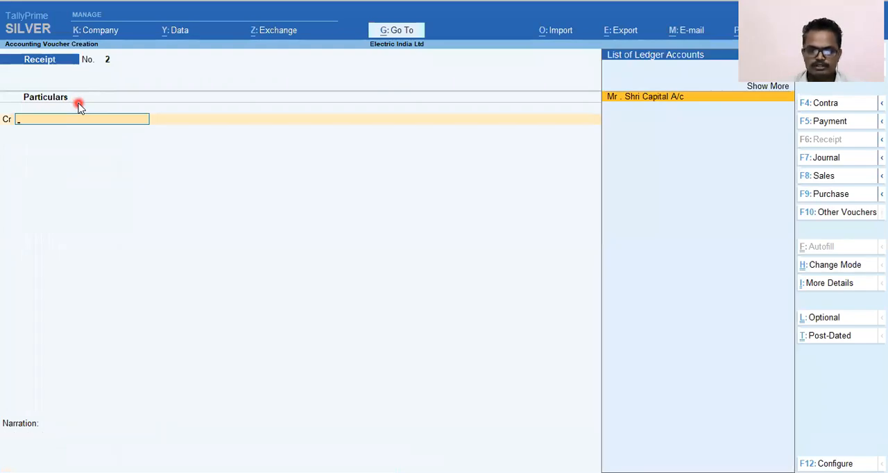
Step: Set the new voucher's date to 10-4-2021
key(alt+Tab)
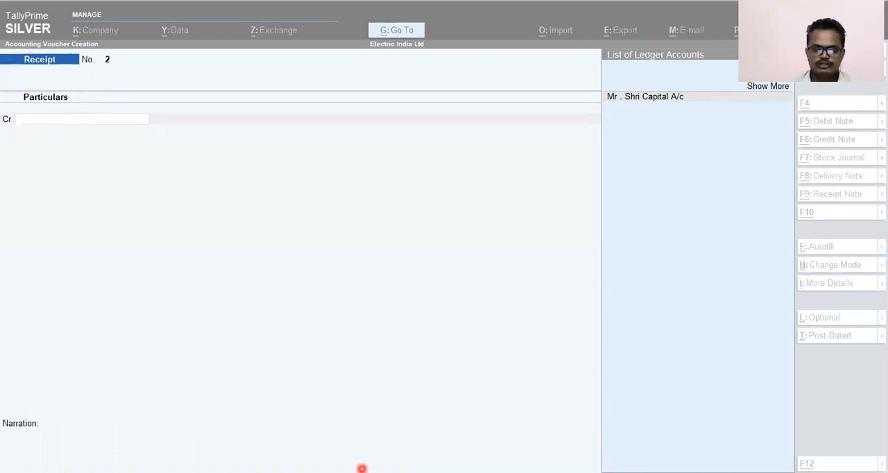
key(F2)
text(10.4.2021)
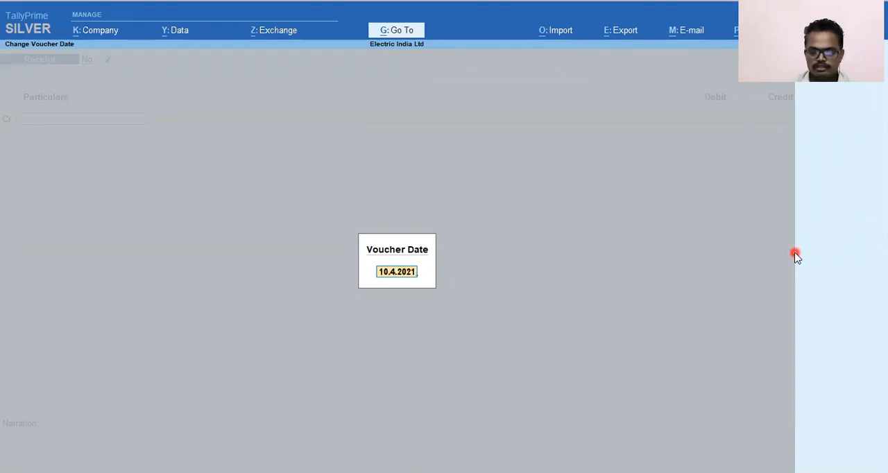
key(Return)
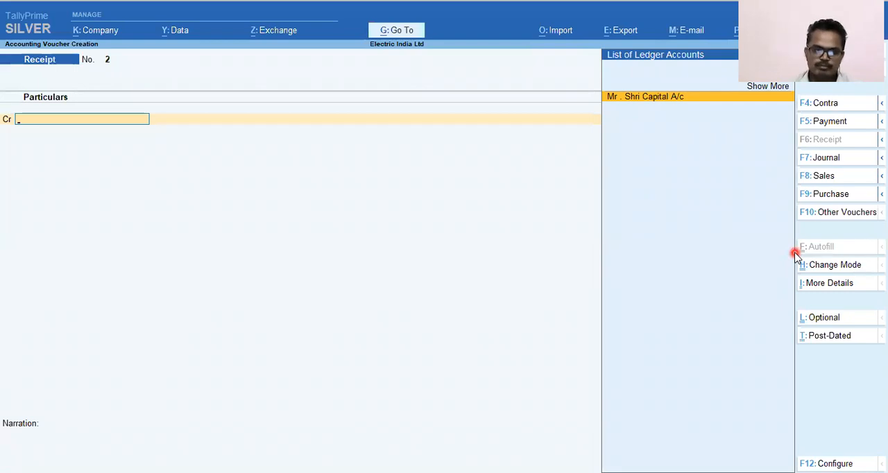
key(ctrl)
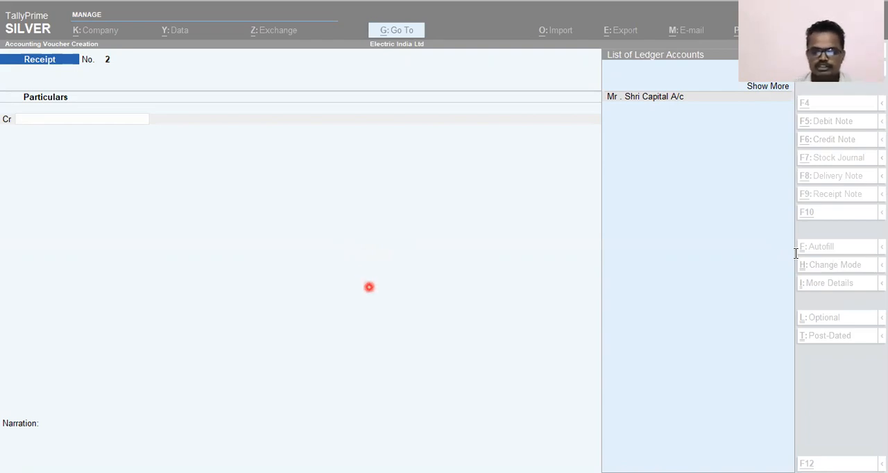
click(636, 318)
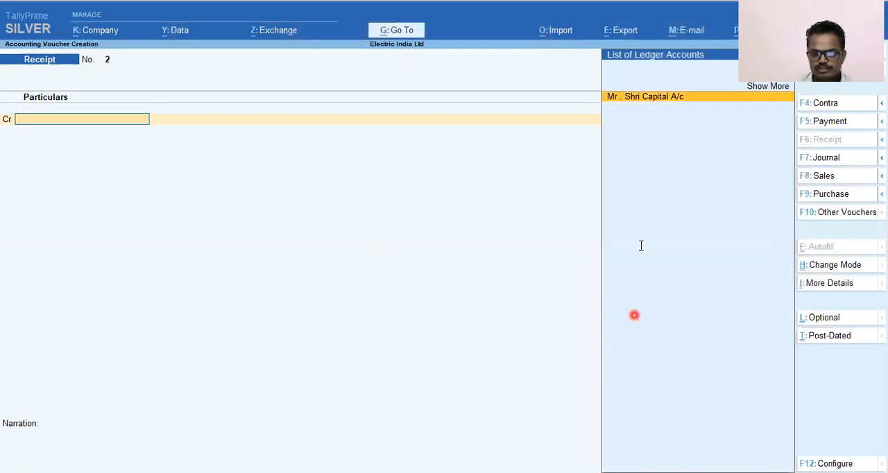
key(alt+Tab)
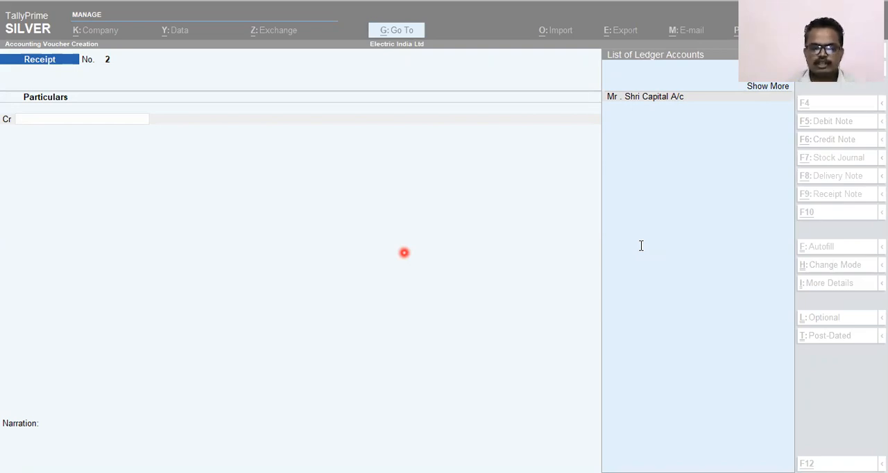
click(406, 256)
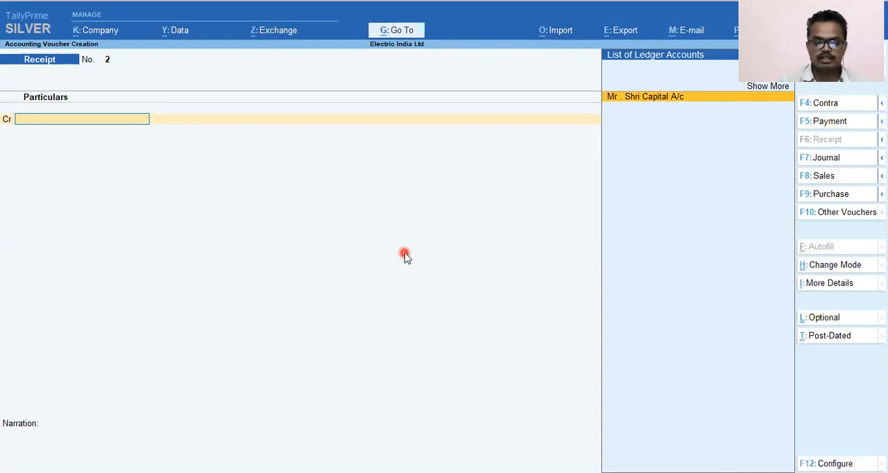
Step: Start a journal voucher and create a new ledger named Laptop for its debit line
key(F7)
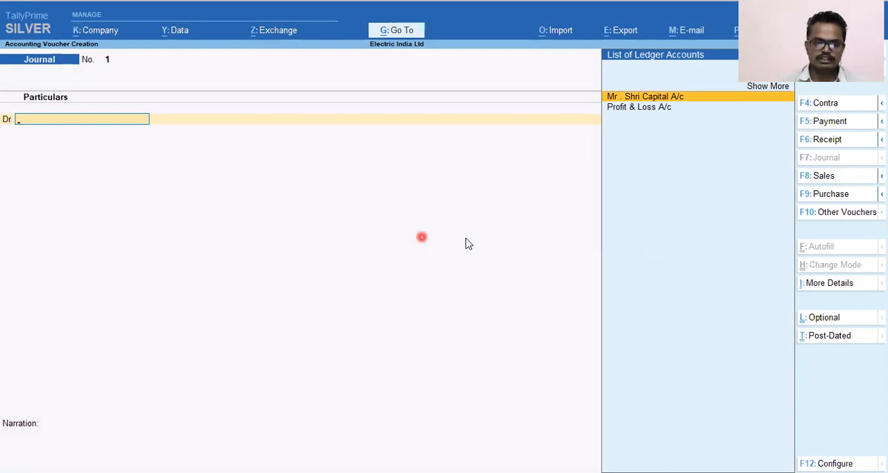
key(alt+c)
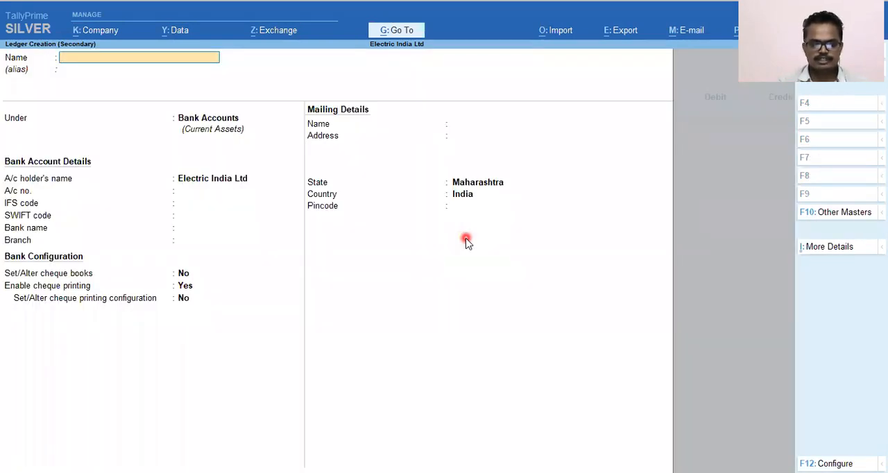
text(Lapto)
key(BackSpace)
key(BackSpace)
key(BackSpace)
text(p)
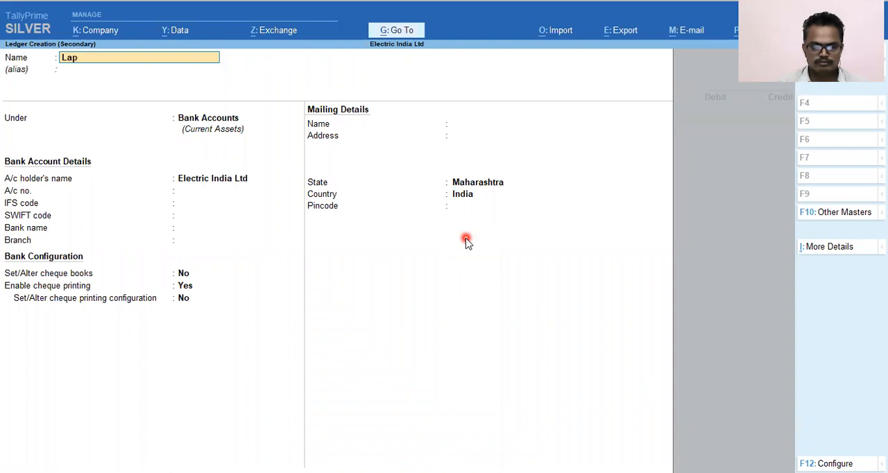
text(top)
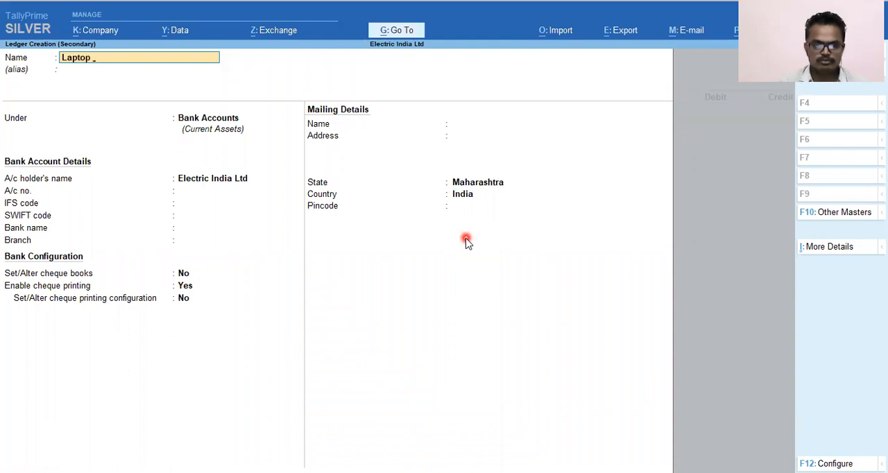
Step: Place the Laptop ledger under the Fixed Assets group, keep the default mailing details and save it
key(Return)
text(Fixe)
key(Return)
key(Return)
key(Return)
key(Return)
key(Return)
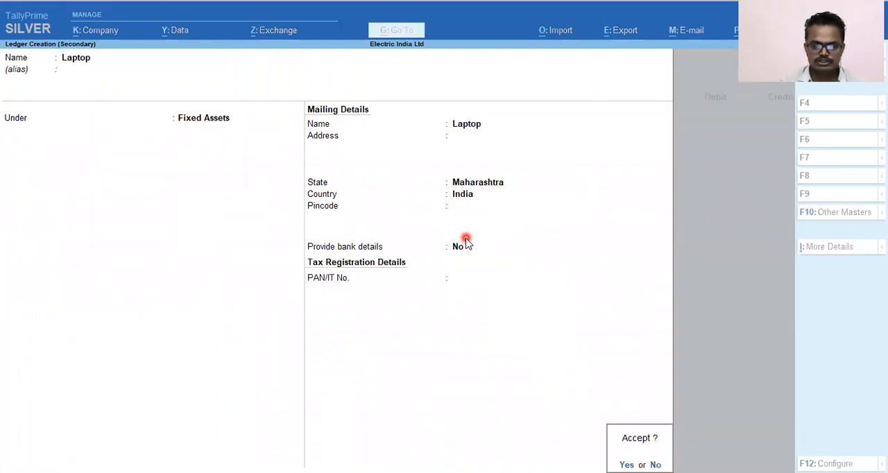
key(Return)
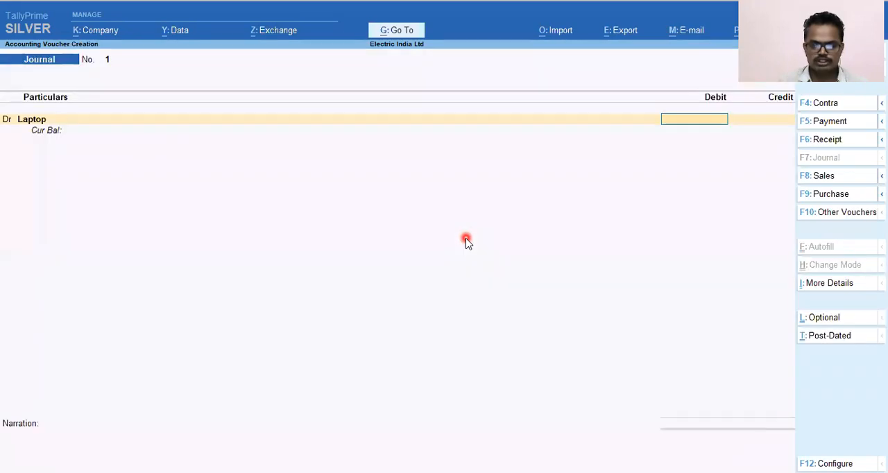
Step: Debit the Laptop ledger with 60,000 in the journal voucher
text(3)
key(BackSpace)
text(60000)
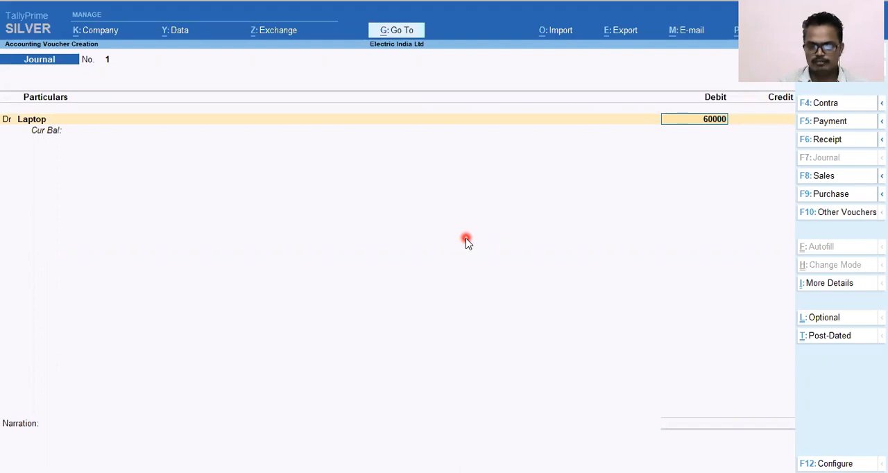
key(Return)
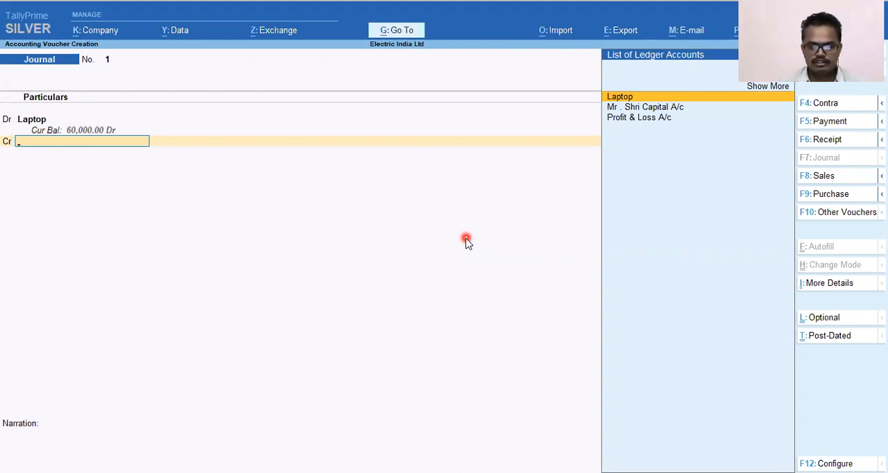
Step: Begin a new ledger named Dell India for the journal's credit line
key(alt)
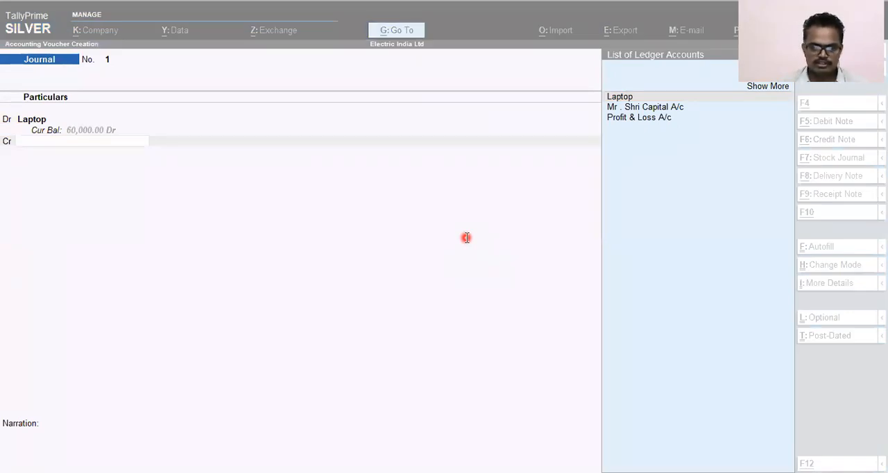
key(alt)
key(alt+c)
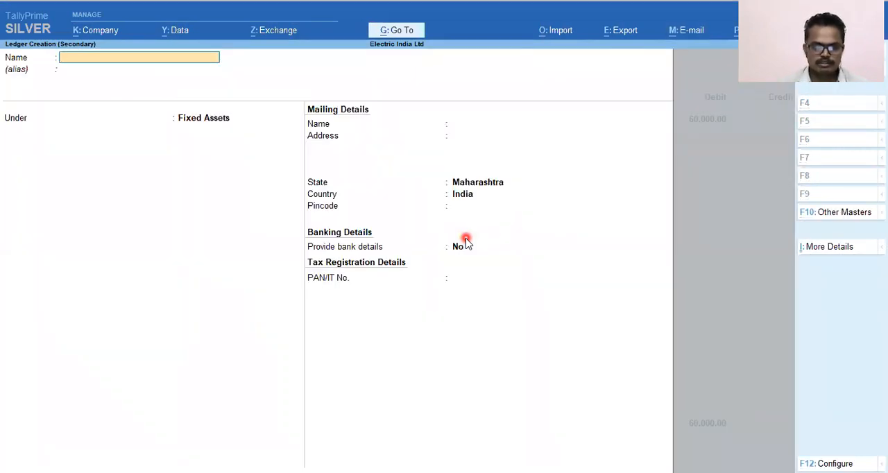
text(Dell Indian)
key(BackSpace)
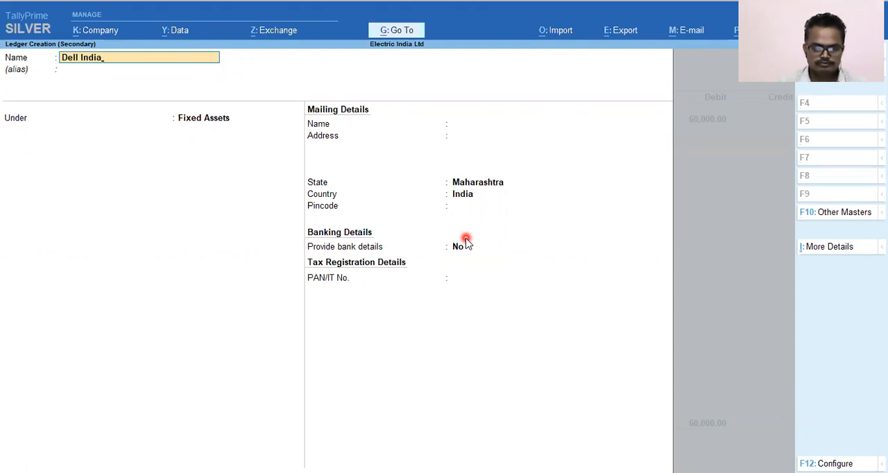
key(Return)
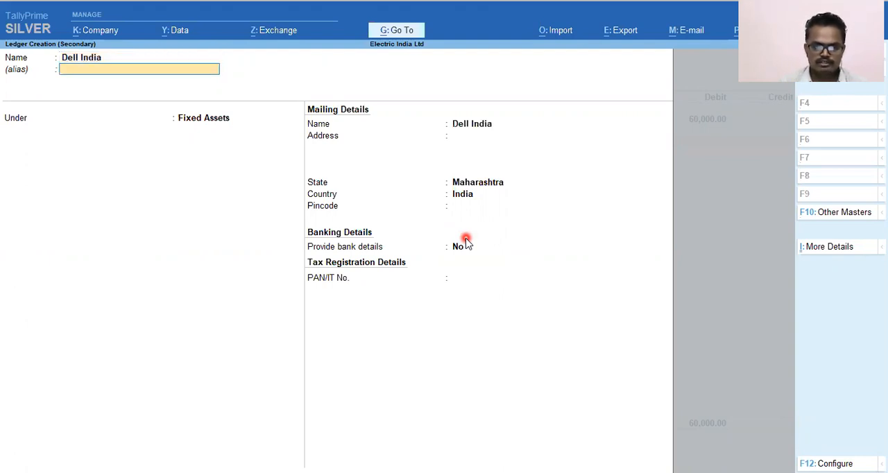
Step: Leave the Dell India alias blank, place the ledger under Sundry Creditors and save it with the default details
key(Return)
text(Sus)
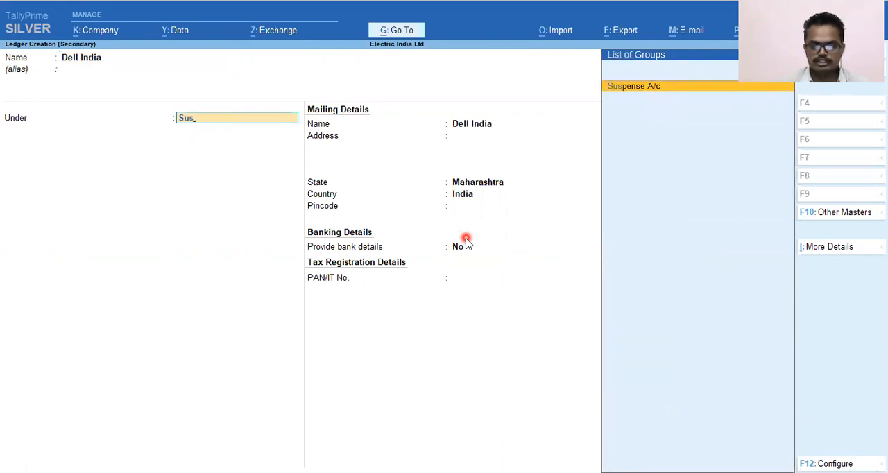
text(n)
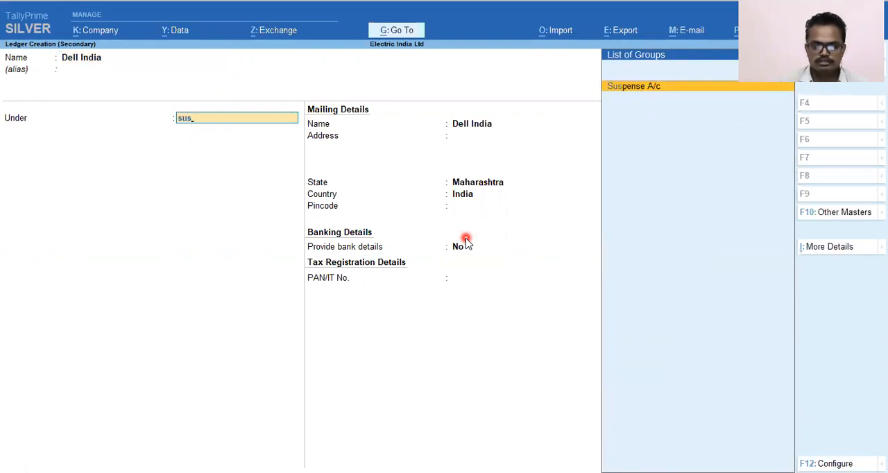
key(BackSpace)
text(nd)
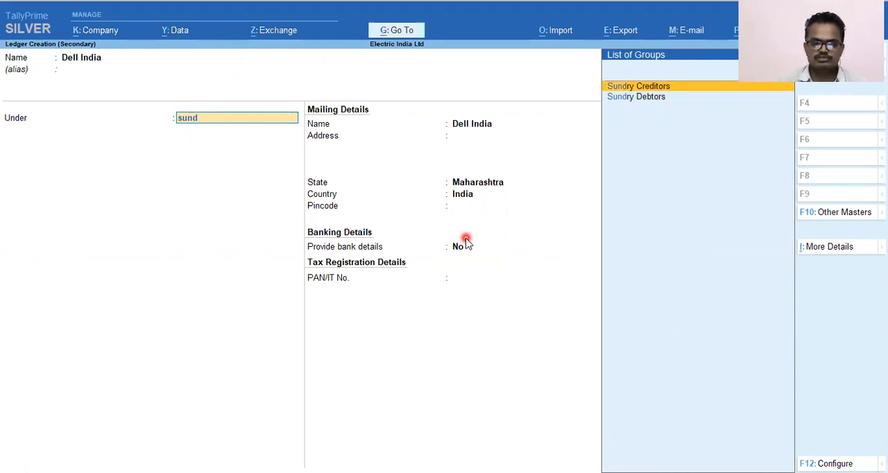
key(Return)
key(Return)
Step: Accept the 60,000 credit to Dell India and allocate it bill-wise as New Ref 25487
key(Return)
key(Return)
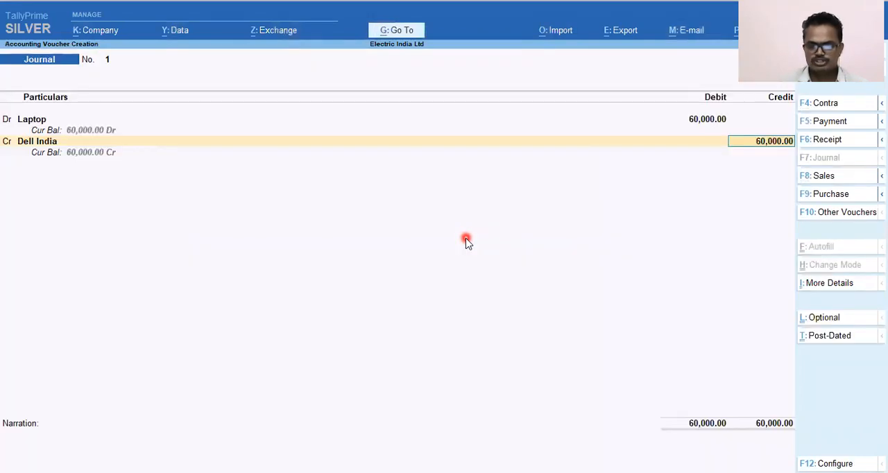
key(Return)
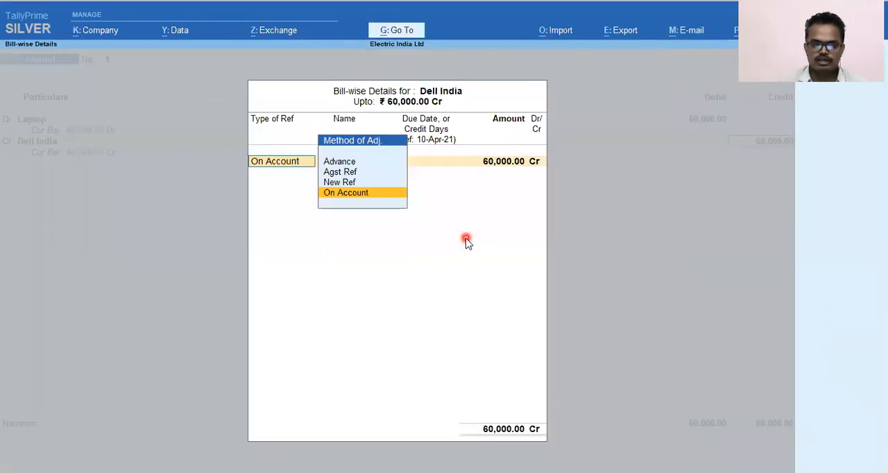
key(Up)
key(Up)
key(Down)
key(Return)
text(25487)
key(Return)
key(Return)
key(Return)
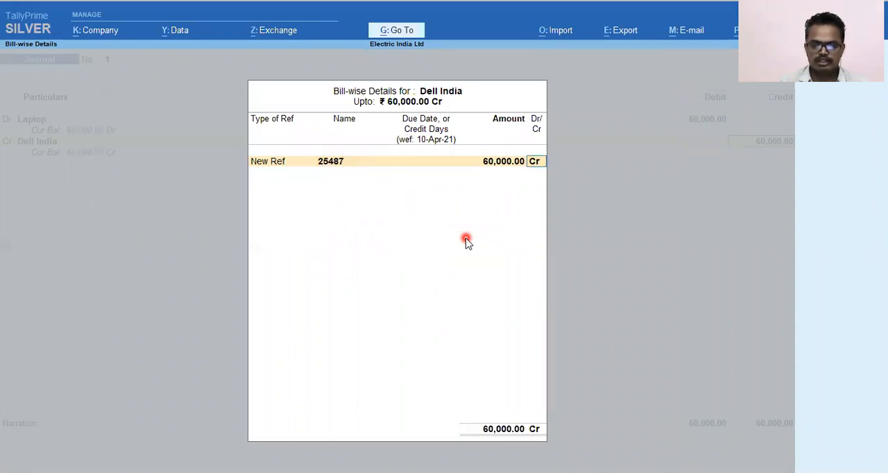
text(Bein)
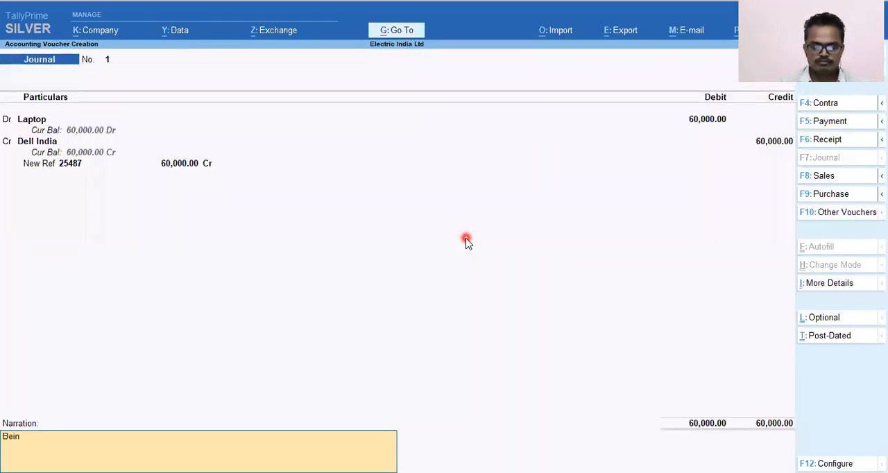
text(g Purchase of)
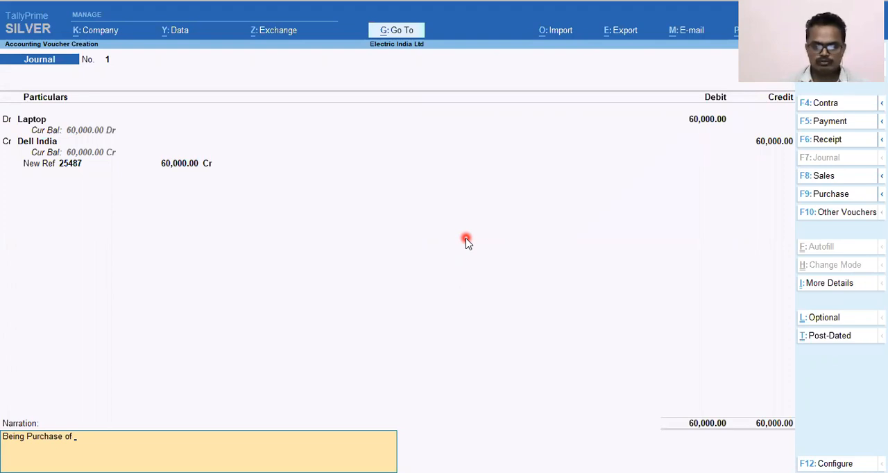
key(Return)
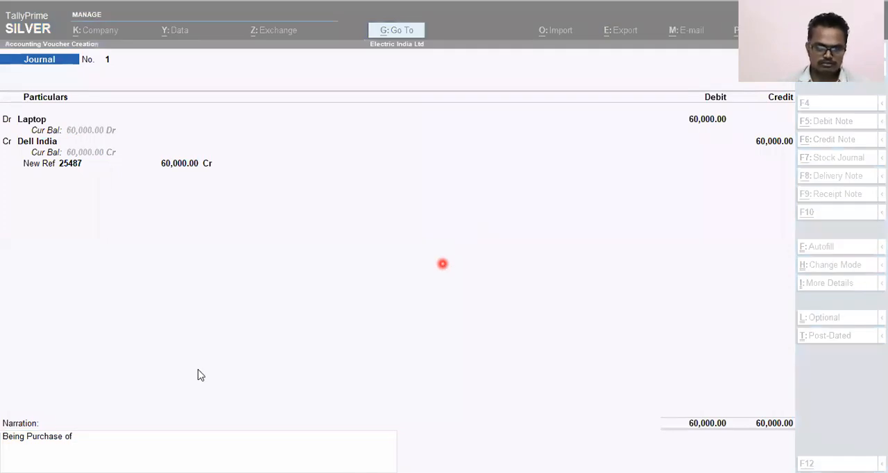
click(74, 406)
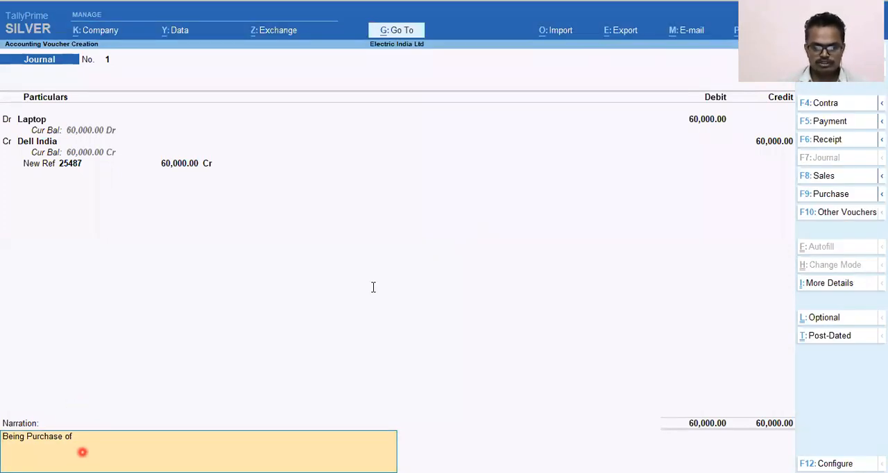
Step: Replace the narration with "Purchase of 2 laptop for Office use of Rs 30,000/- Each from Dell India" and save the journal voucher
key(alt+Tab)
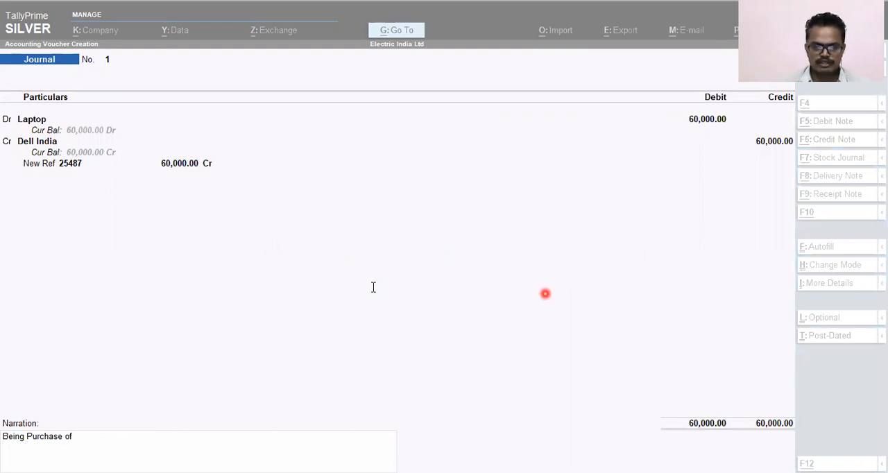
click(89, 441)
key(BackSpace)
key(BackSpace)
key(BackSpace)
key(BackSpace)
key(BackSpace)
key(BackSpace)
key(BackSpace)
key(BackSpace)
key(BackSpace)
key(BackSpace)
key(BackSpace)
key(BackSpace)
key(BackSpace)
key(BackSpace)
key(BackSpace)
key(BackSpace)
key(BackSpace)
key(BackSpace)
key(ctrl+alt+v)
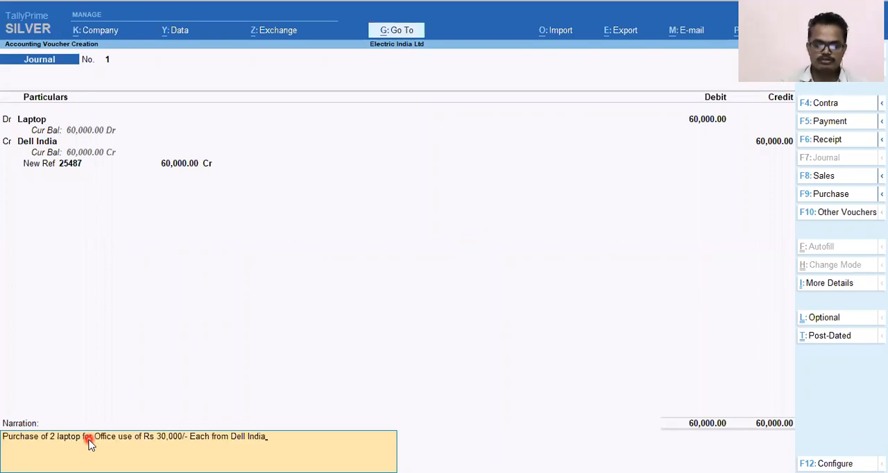
key(Return)
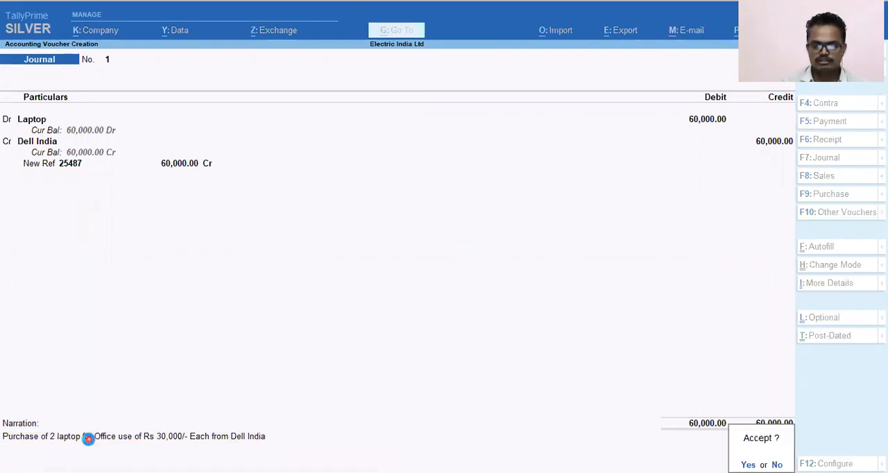
key(Return)
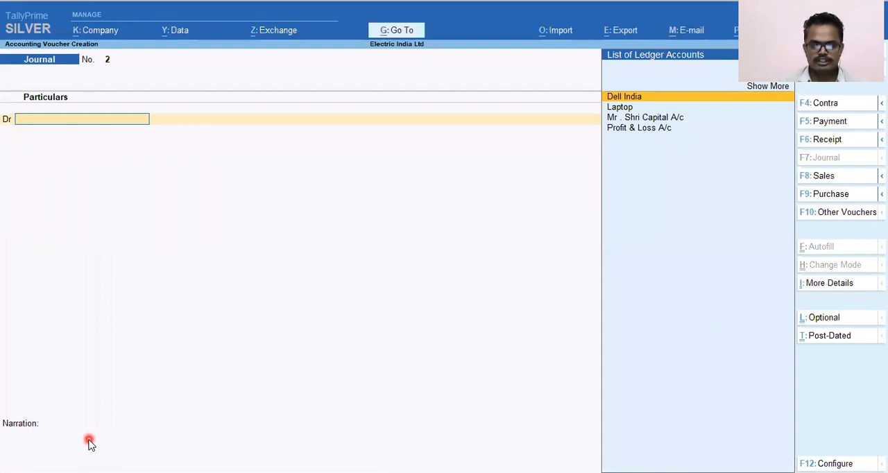
Step: Set the date for the next voucher to 12-Apr-21
key(alt+Tab)
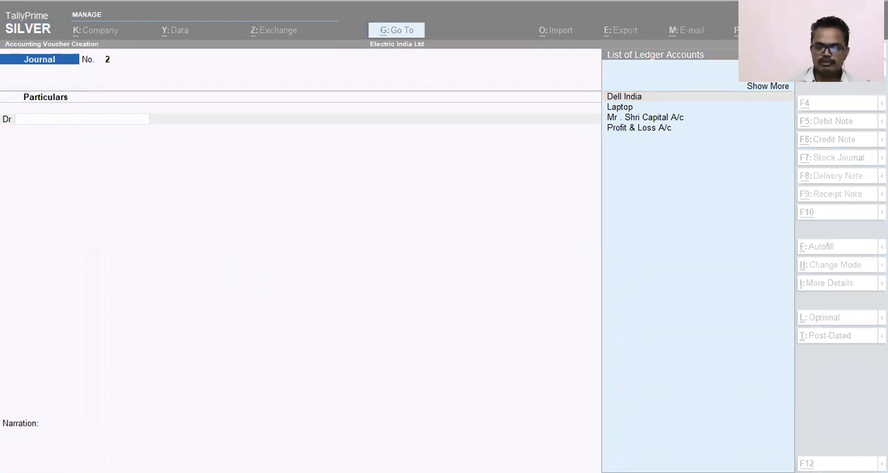
key(F2)
text(12.42)
key(BackSpace)
text(.2)
key(Return)
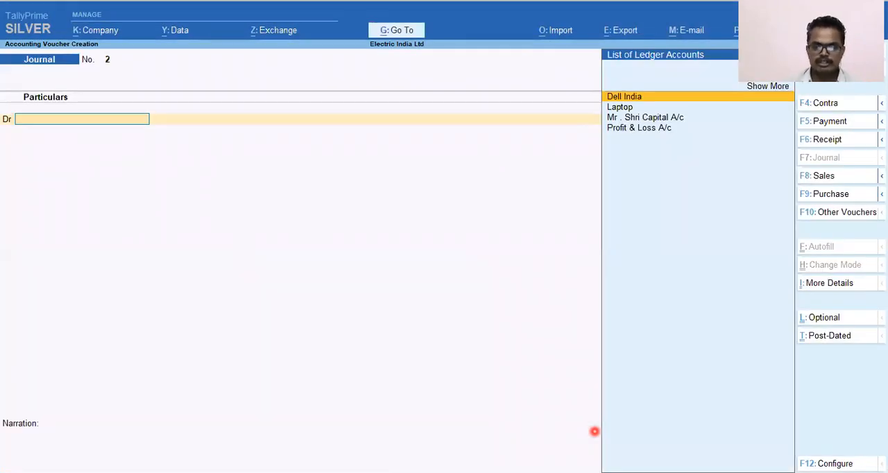
Step: Start a purchase voucher with supplier invoice number 8754 and keep the invoice date 12-Apr-21
key(alt)
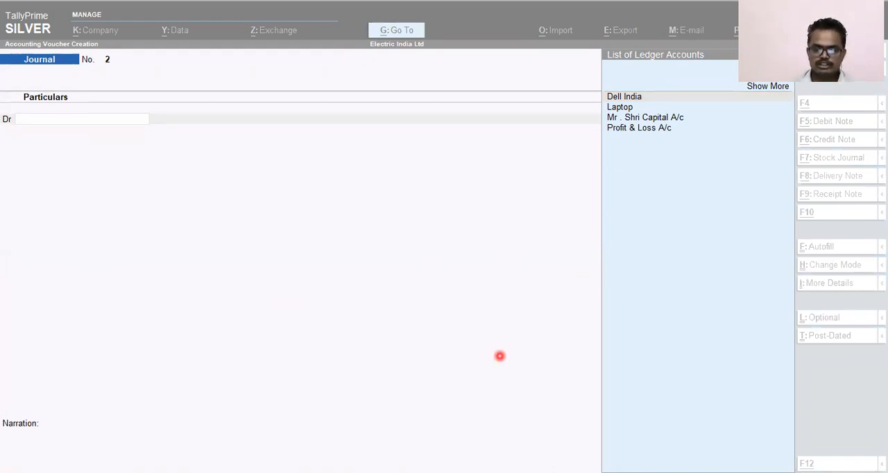
click(519, 336)
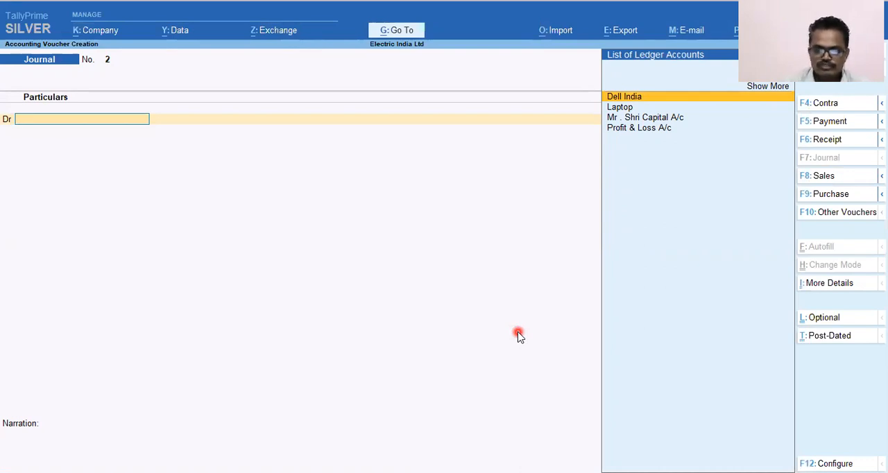
key(F9)
text(8754)
key(Return)
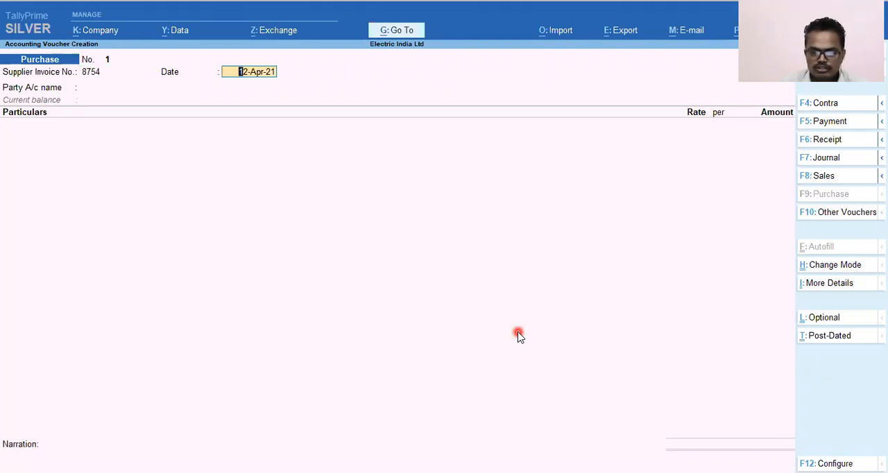
key(Return)
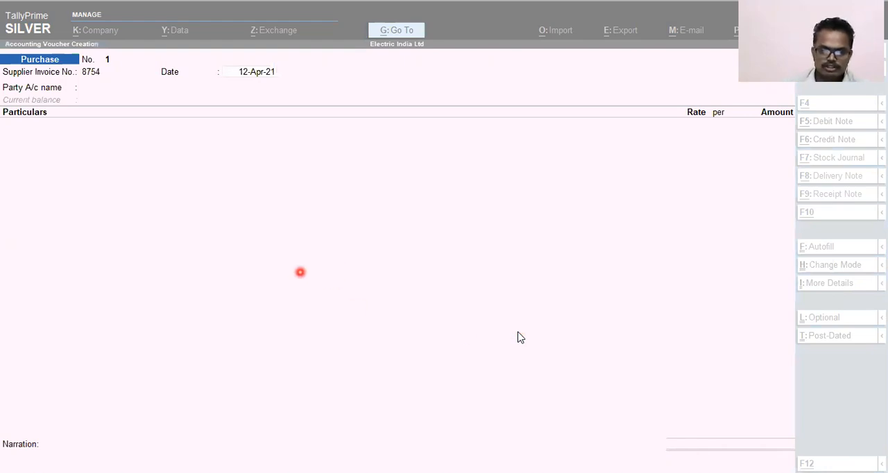
click(487, 285)
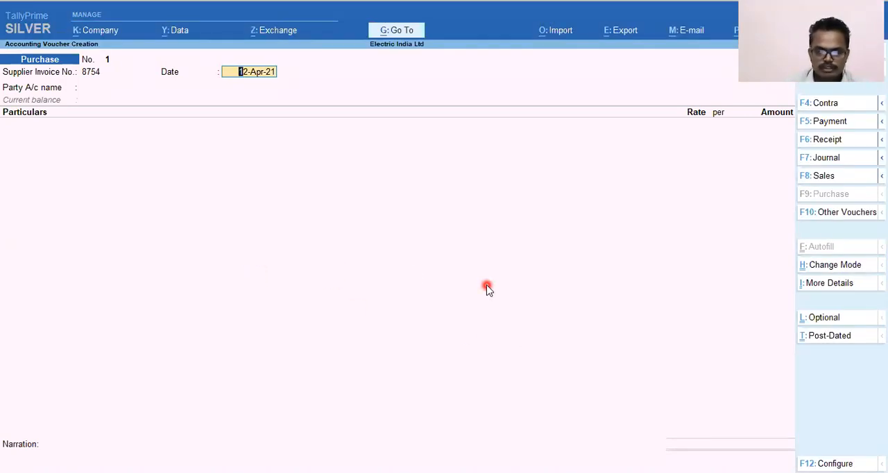
key(Return)
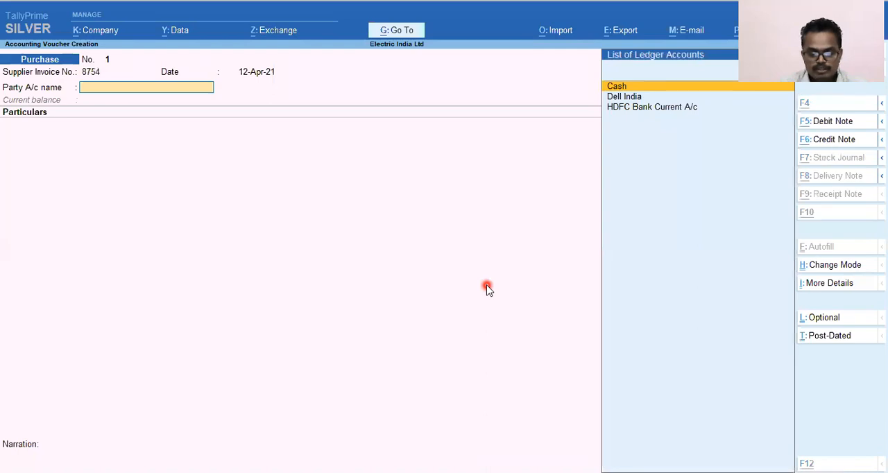
Step: Begin a new party ledger named Sharp Electronices from the purchase voucher, leaving its alias blank
key(alt+c)
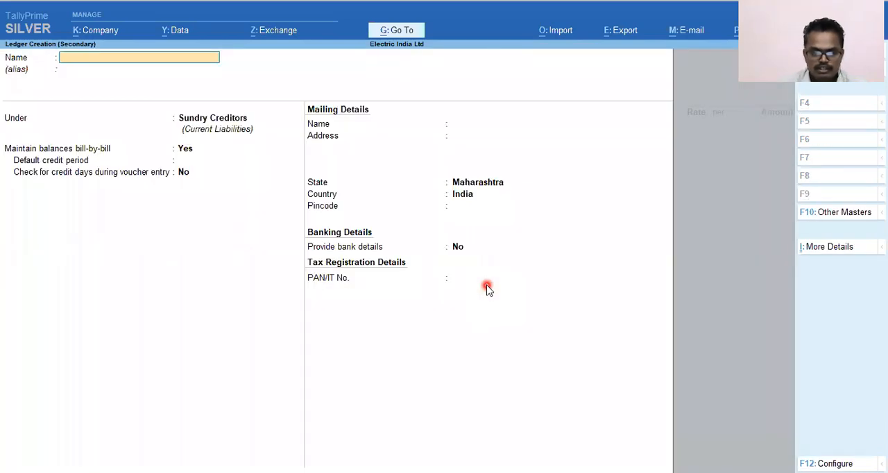
text(Sharp)
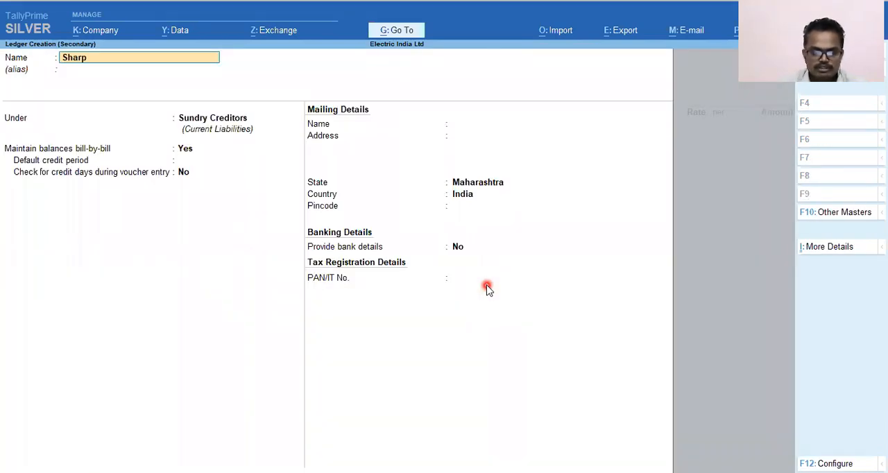
text( E)
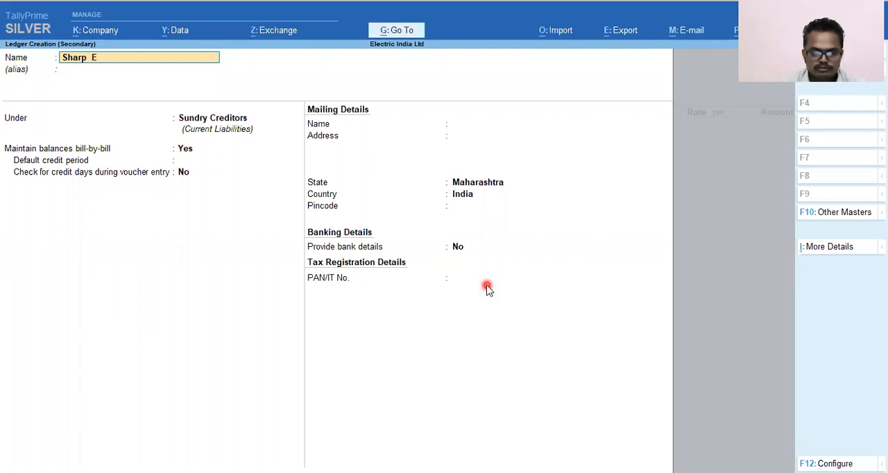
text(lectronices)
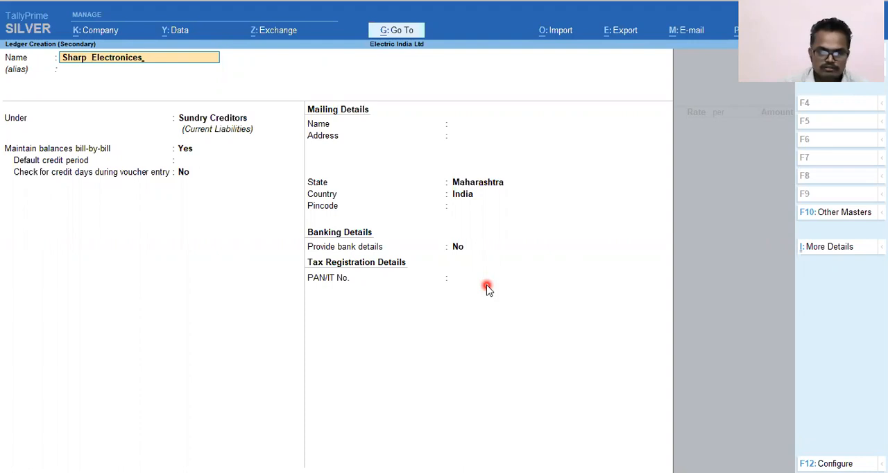
key(Return)
Step: Keep the Sharp Electronices ledger under Sundry Creditors with the default bill-by-bill and mailing details and save it
key(Return)
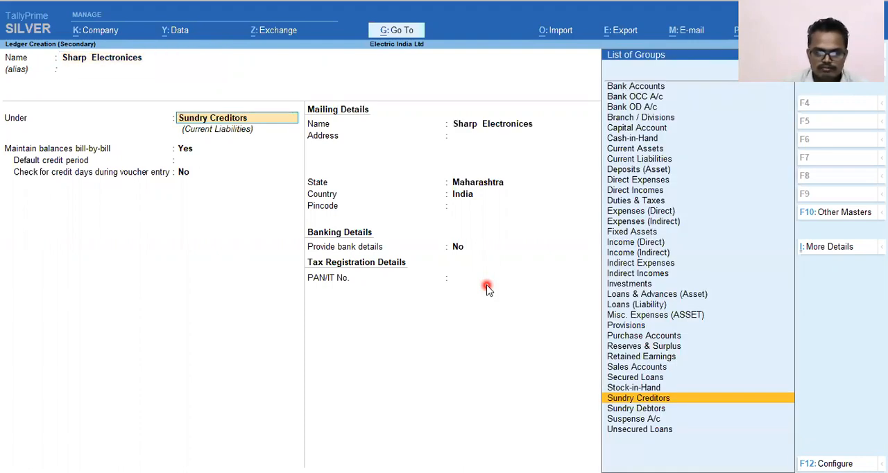
key(Return)
key(Return)
key(Return)
key(Return)
key(Return)
key(Return)
key(Return)
key(Return)
key(Return)
key(Return)
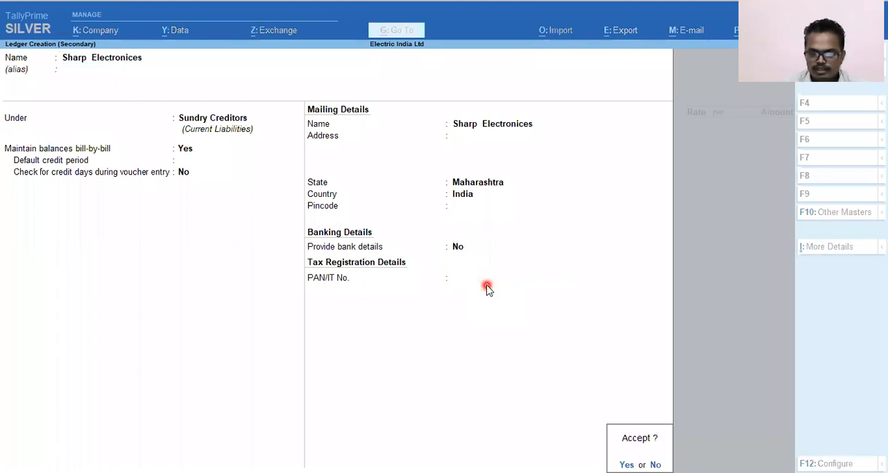
key(Return)
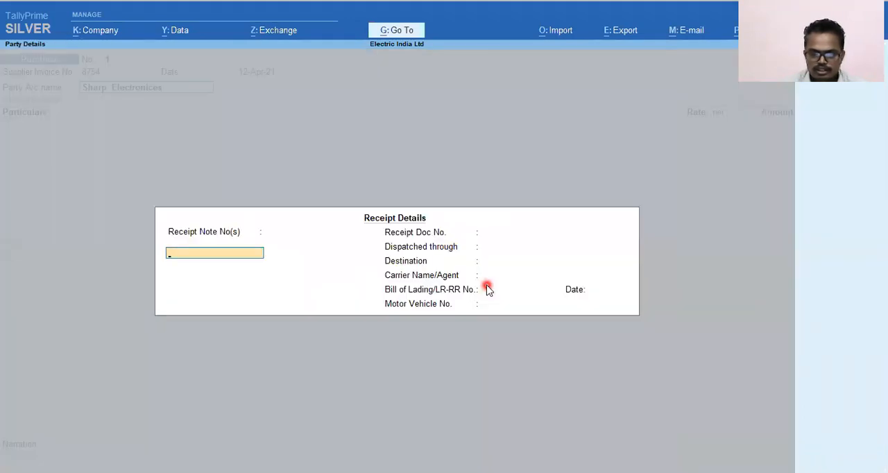
Step: Leave the receipt details blank and accept the default party details for Sharp Electronices
key(Return)
key(Return)
key(Return)
key(Return)
key(Return)
key(Return)
key(Return)
key(Return)
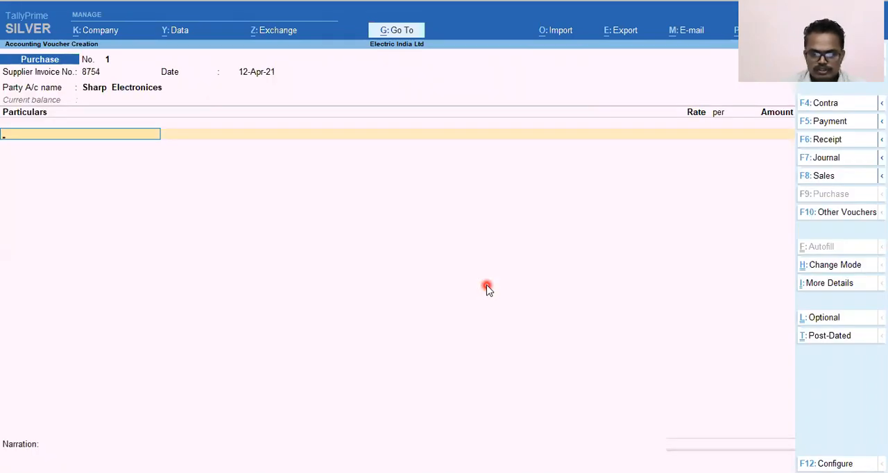
Step: Create a ledger named Purchase under Purchase Accounts with ledger type Not Applicable and save it
key(alt+c)
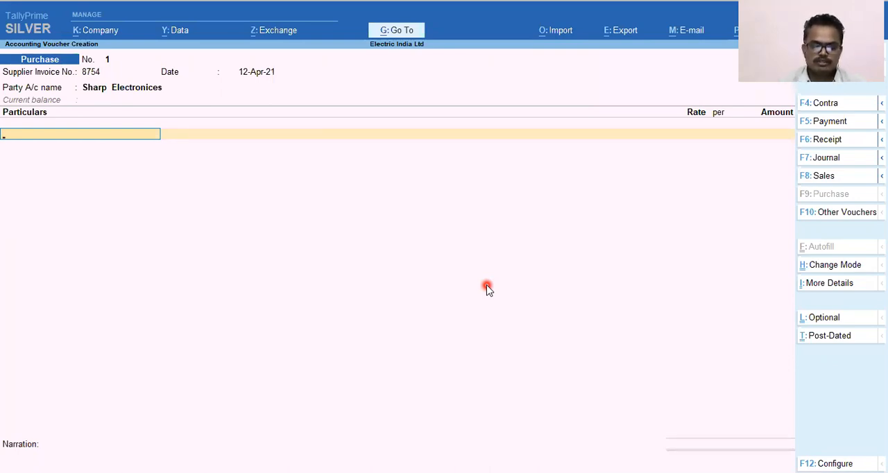
key(alt+c)
text(Purchase)
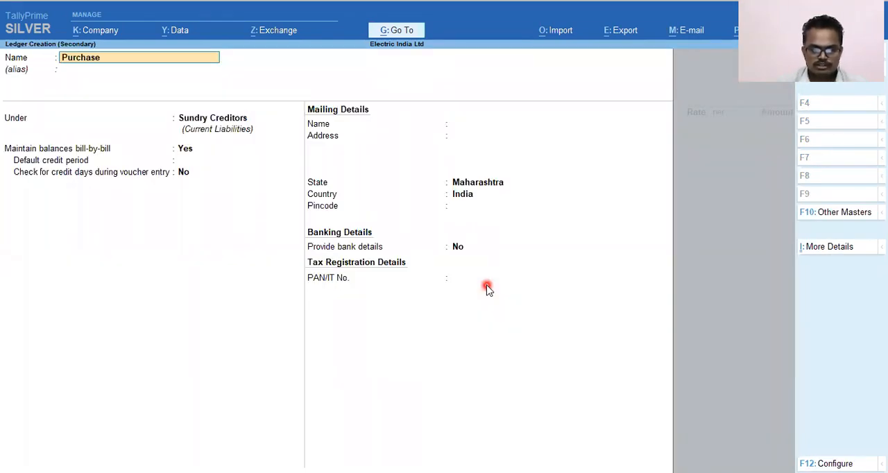
key(Return)
key(Return)
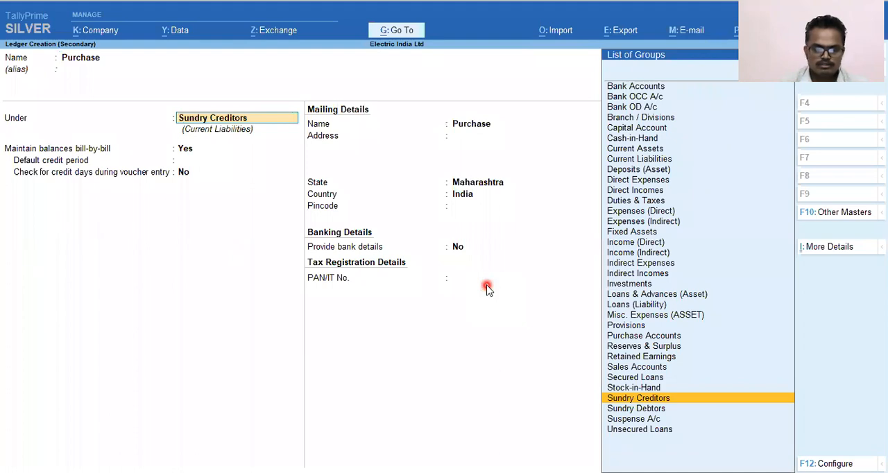
text(Pu)
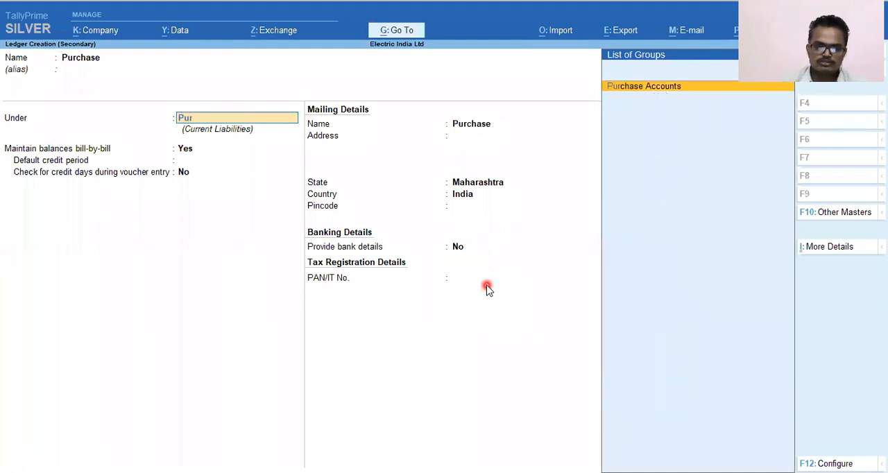
text(r)
key(Return)
key(Return)
key(Return)
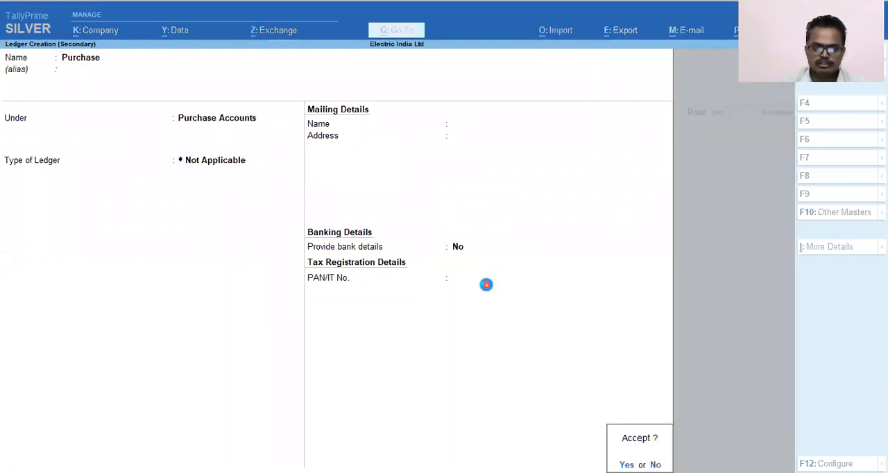
key(Return)
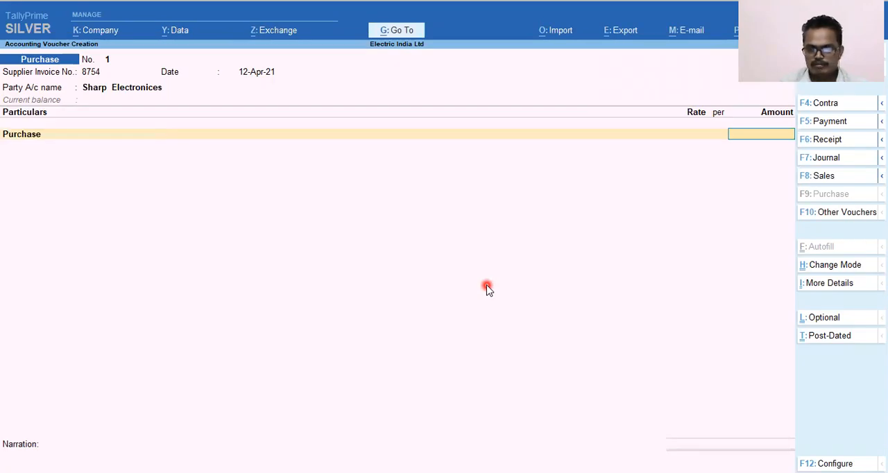
Step: Enter 4,95,000 as the amount for the Purchase line and accept the voucher total
text(495000)
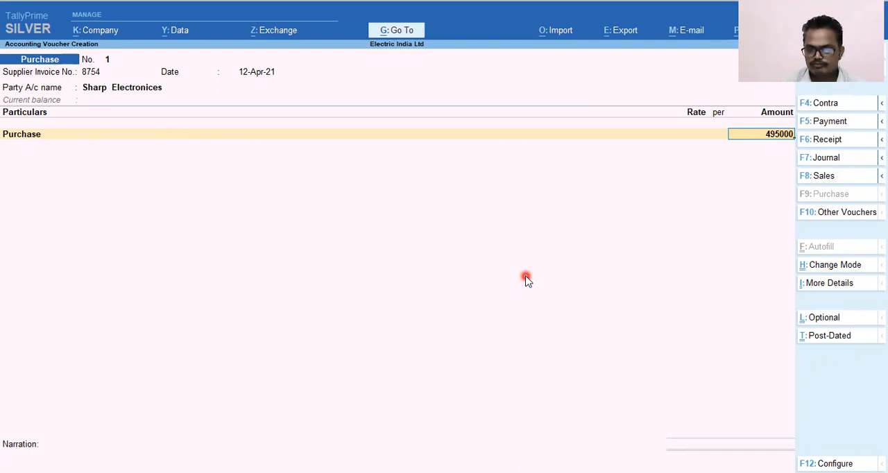
key(Return)
key(Return)
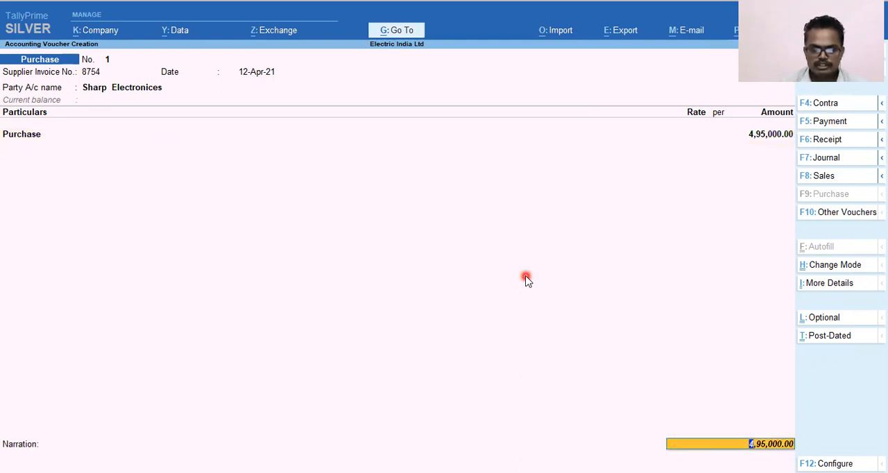
key(Return)
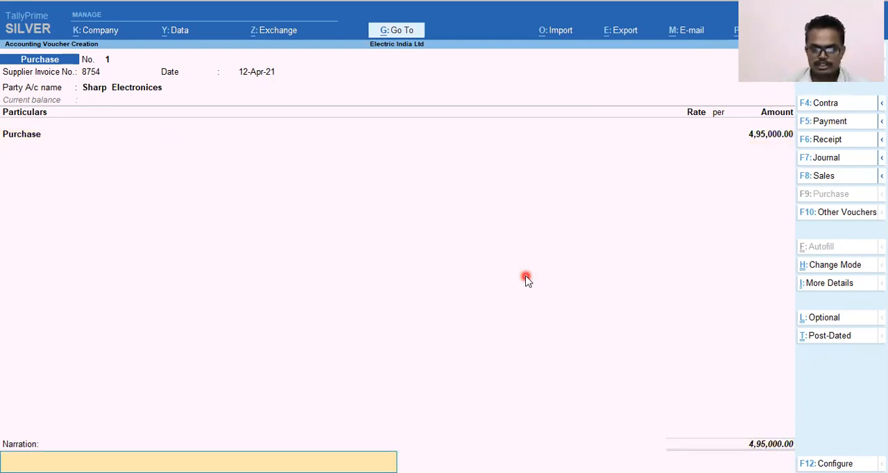
Step: Add the narration "Purchase of Goods of Rs 495000/- from Sharp Electronics on credit" and save the purchase voucher
key(Return)
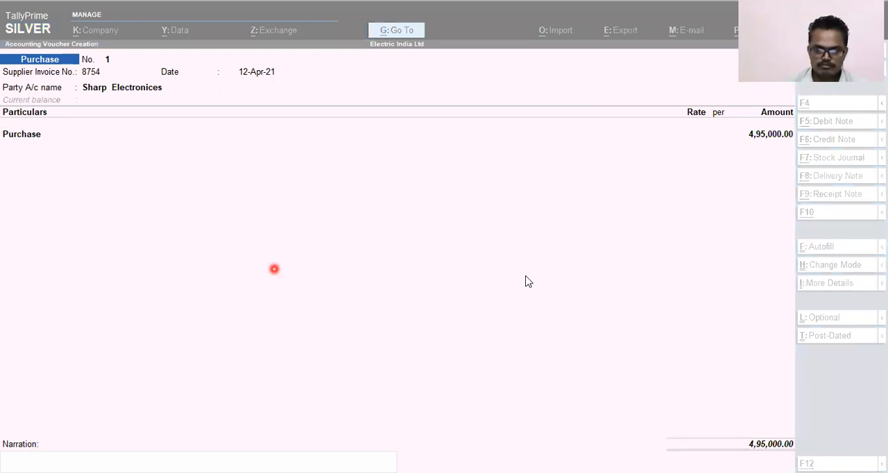
click(590, 286)
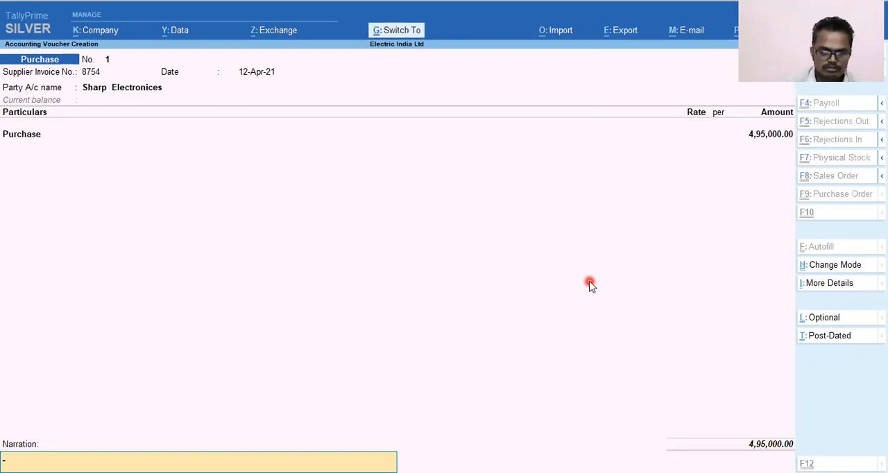
text(Purchase of Goods of Rs 495000/- from Sharp Electronics  on credit)
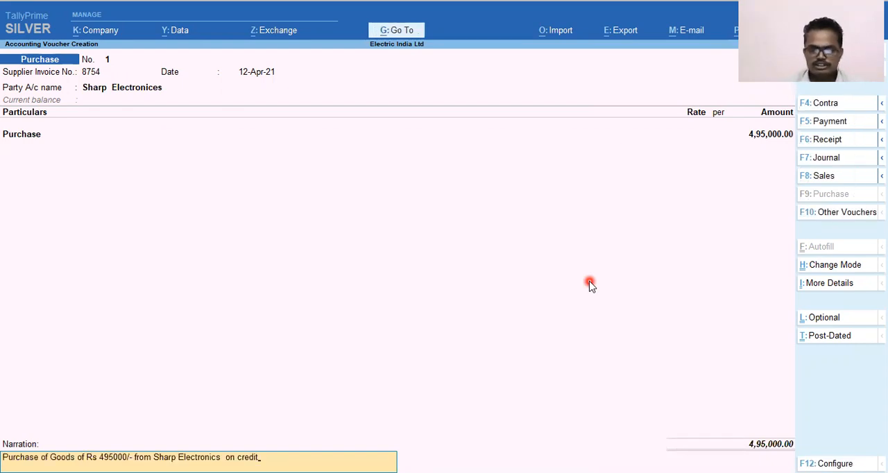
key(Return)
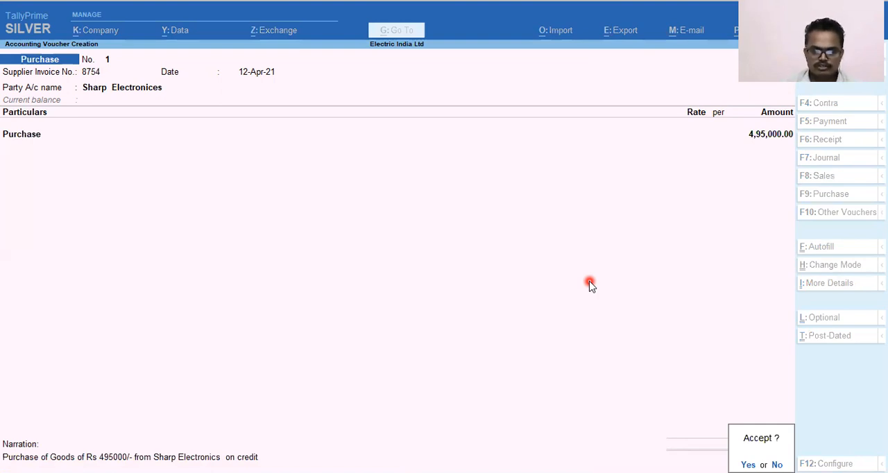
key(Return)
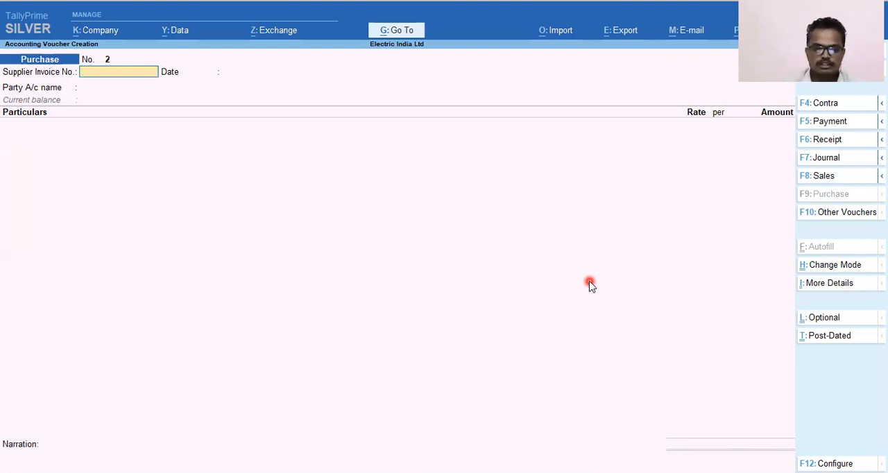
Step: Change the voucher date to 14-Apr-21
key(alt)
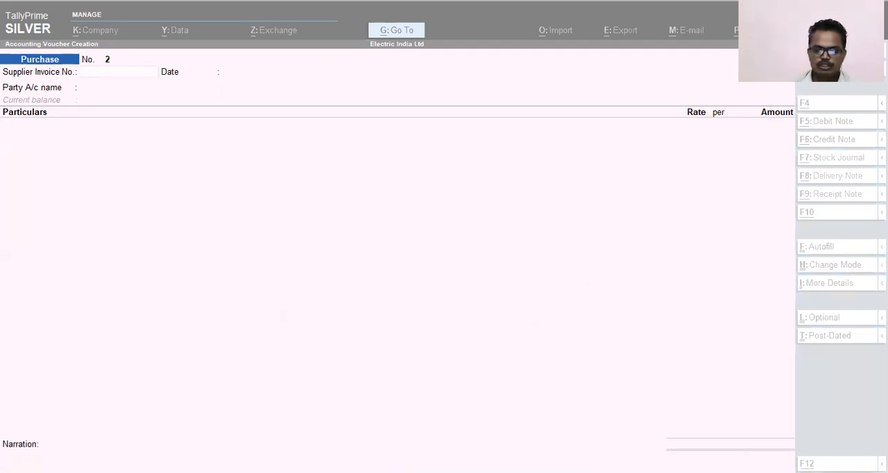
key(F2)
text(14.)
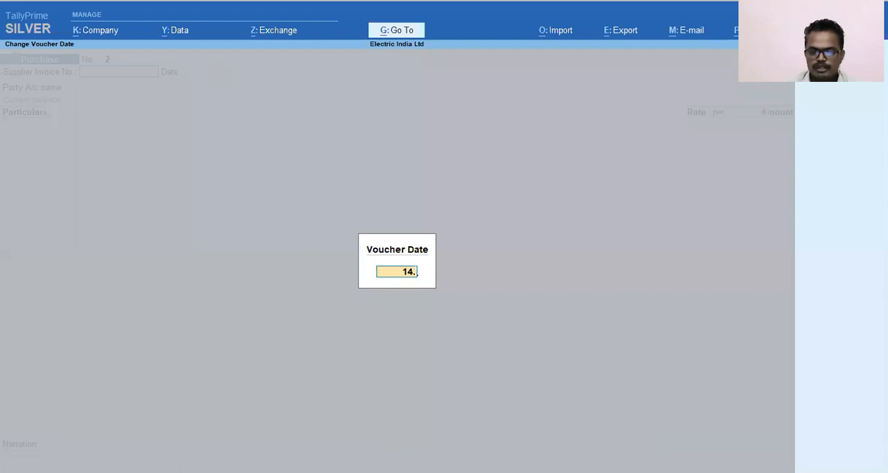
key(Return)
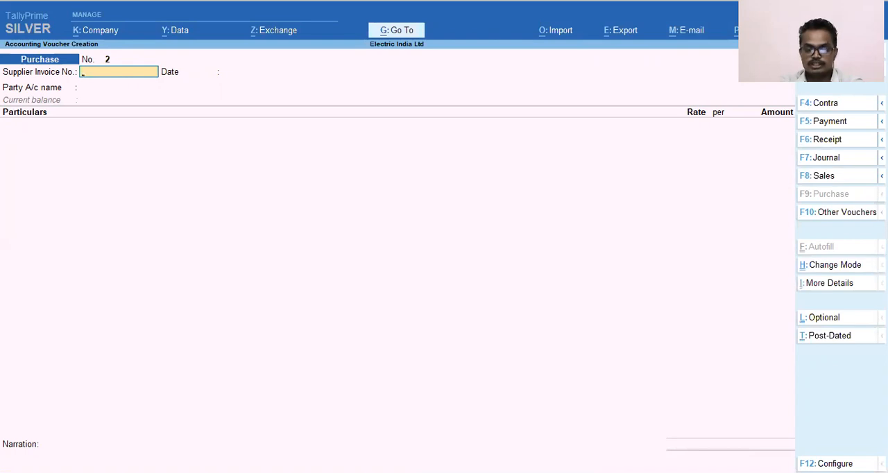
Step: Start a Contra voucher and credit HDFC Bank Current A/c with 10,000
key(F4)
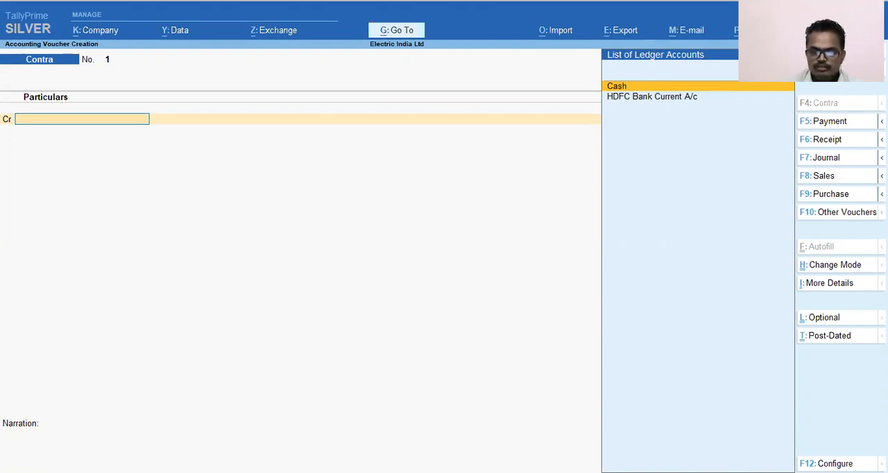
key(Down)
key(Return)
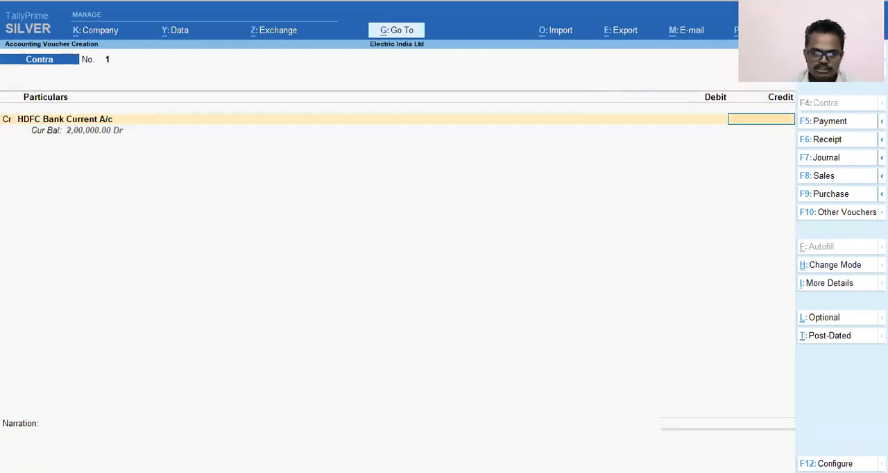
text(100000.00)
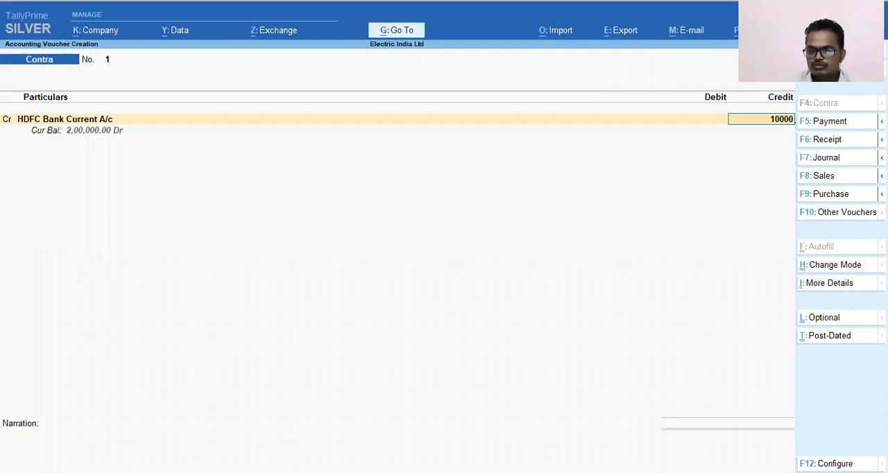
key(Return)
Step: Keep Cheque as the bank allocation for the full amount with default details, and debit Cash with 10,000
key(Return)
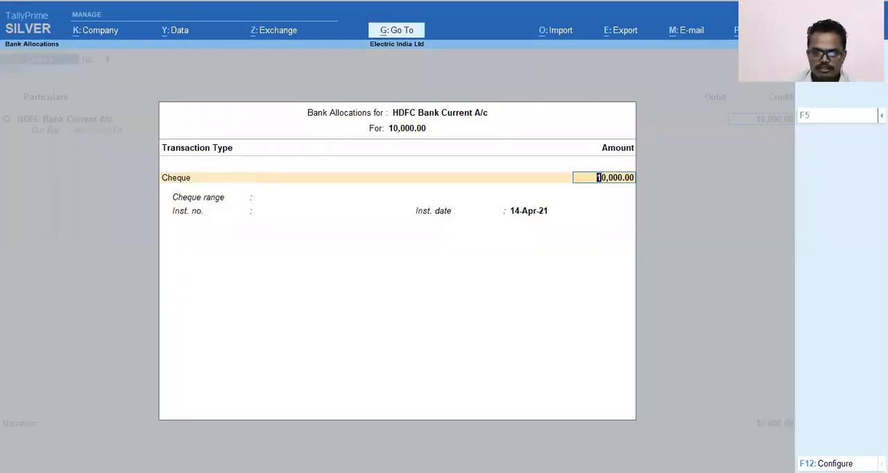
key(Return)
key(Return)
key(Return)
text(Cash)
key(Return)
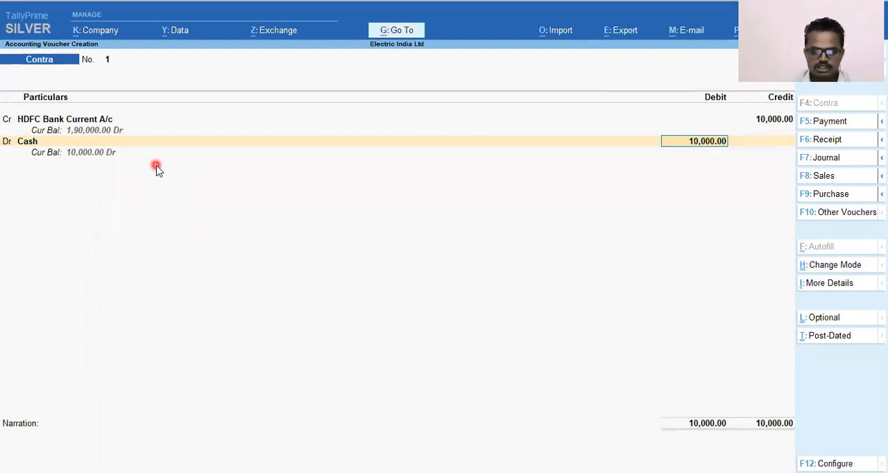
key(Return)
Step: Enter the narration "Being Cash Withdrawal" and save the contra voucher
text(Being Cash)
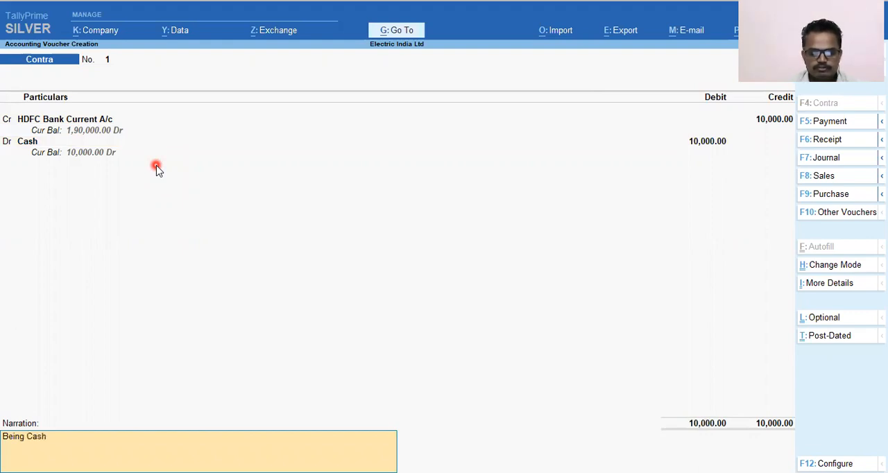
text( Wi)
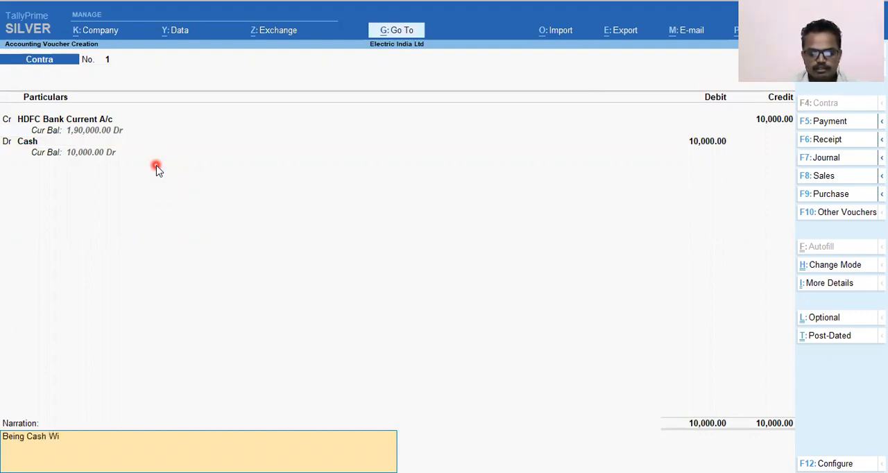
text(thdrawal)
key(Return)
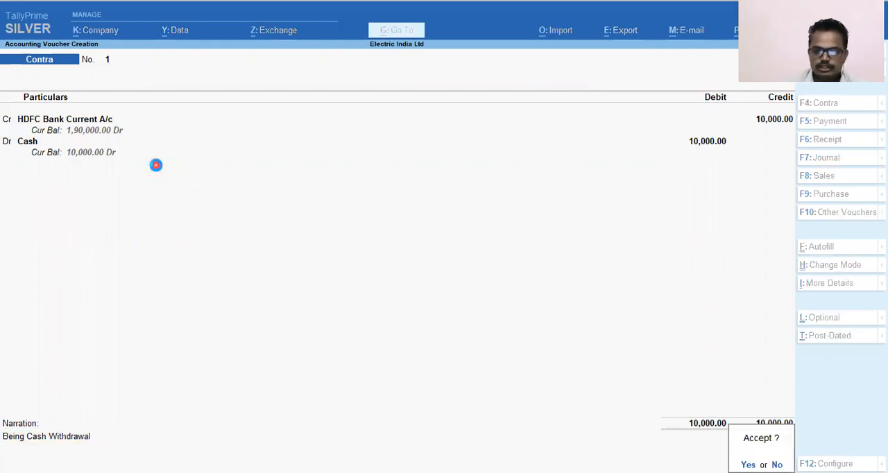
key(Return)
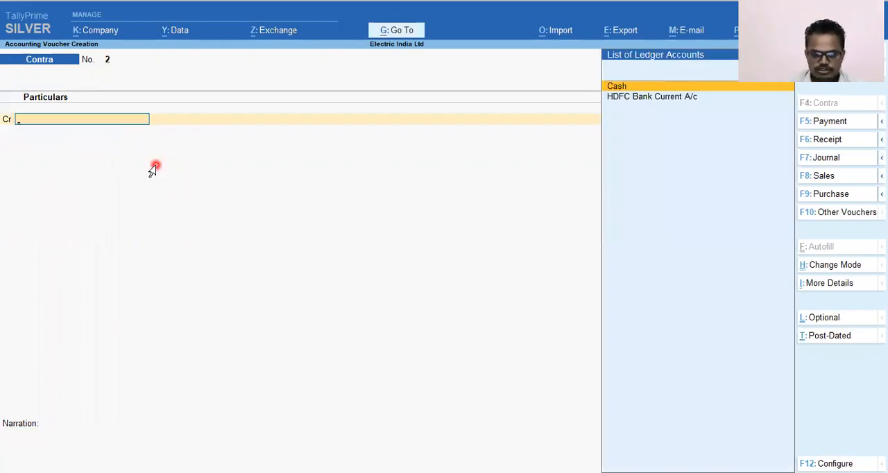
Step: Start a Payment voucher and create a new ledger named Trasport Charges from its debit line, leaving the alias blank
key(alt+Tab)
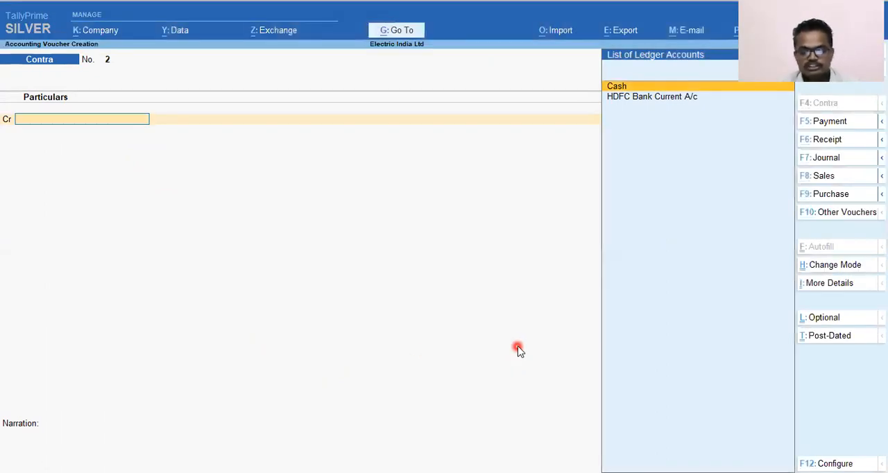
key(F5)
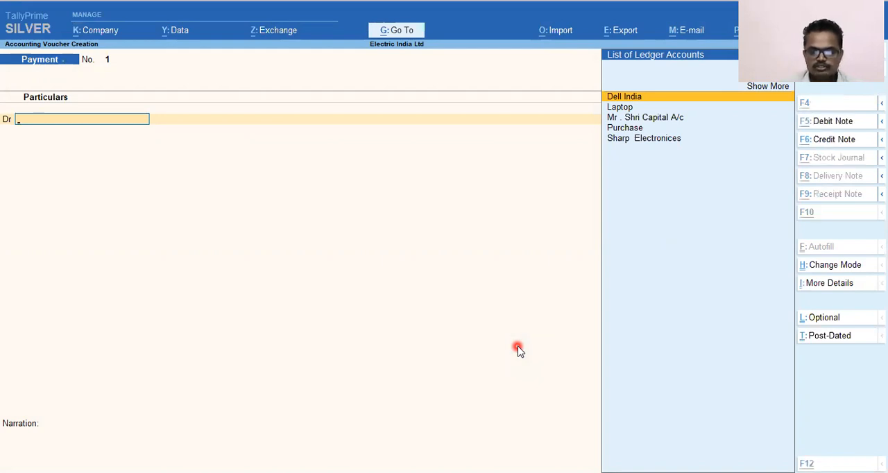
key(alt+c)
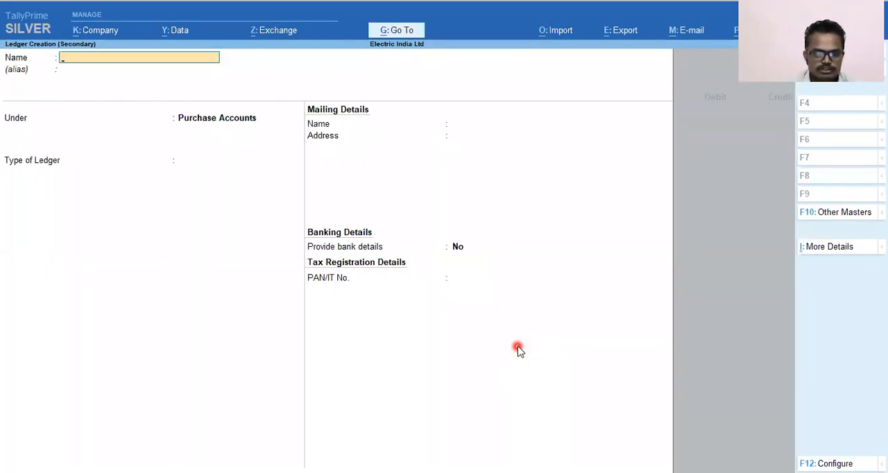
text(Tras)
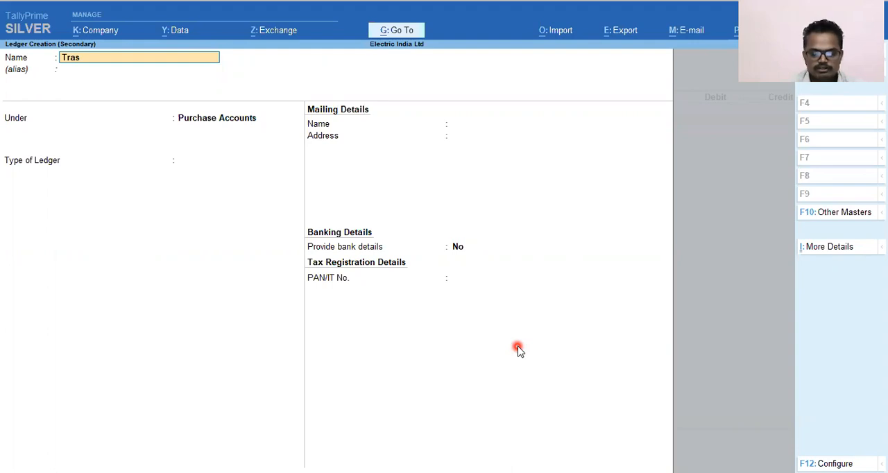
text(port charges)
key(Return)
Step: Place the Trasport Charges ledger under Direct Expenses with ledger type Not Applicable and save it
key(Return)
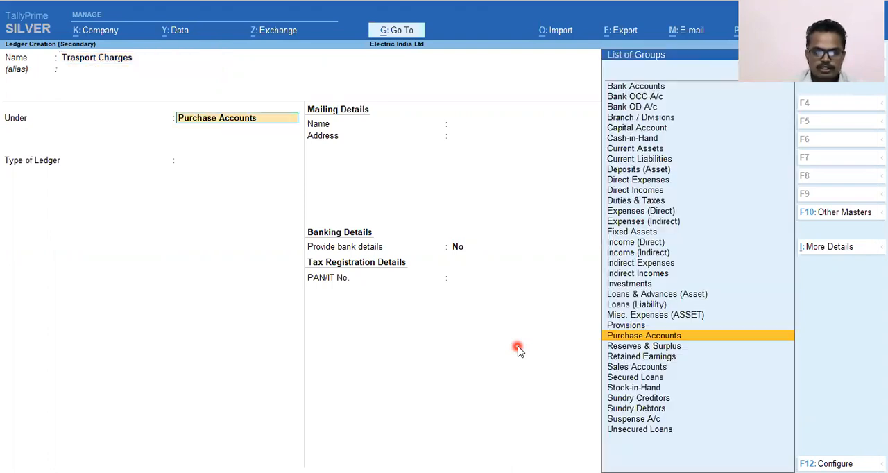
text(Di)
key(Down)
key(Up)
key(Return)
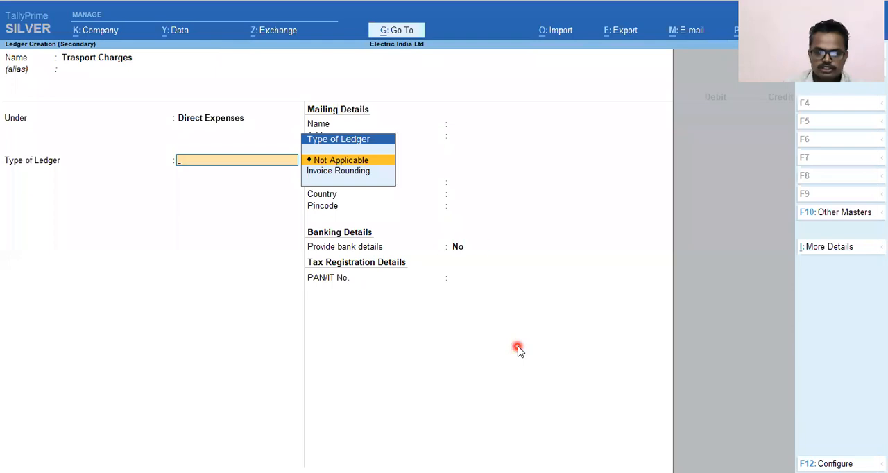
key(Return)
key(Return)
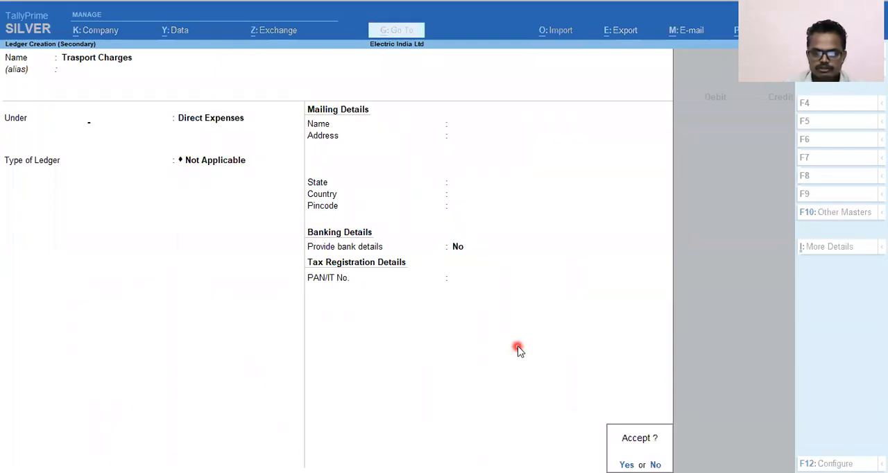
key(Return)
Step: Debit Trasport Charges with 1,200 and credit Cash with the same amount
text(1200)
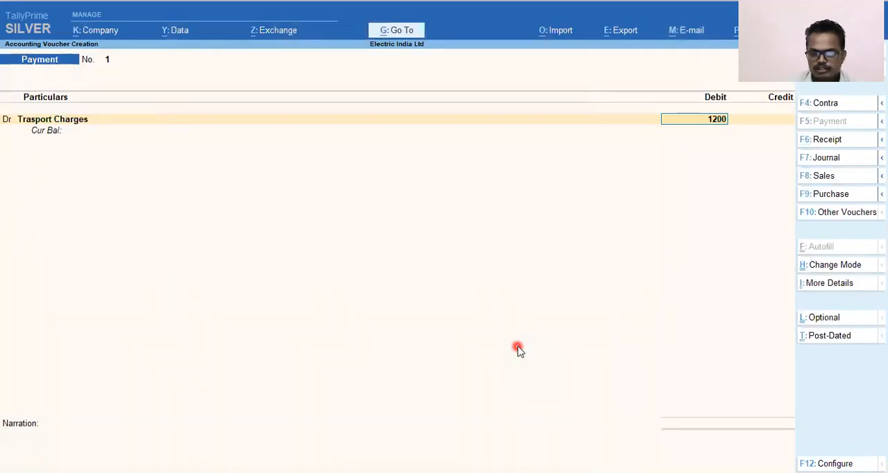
key(Return)
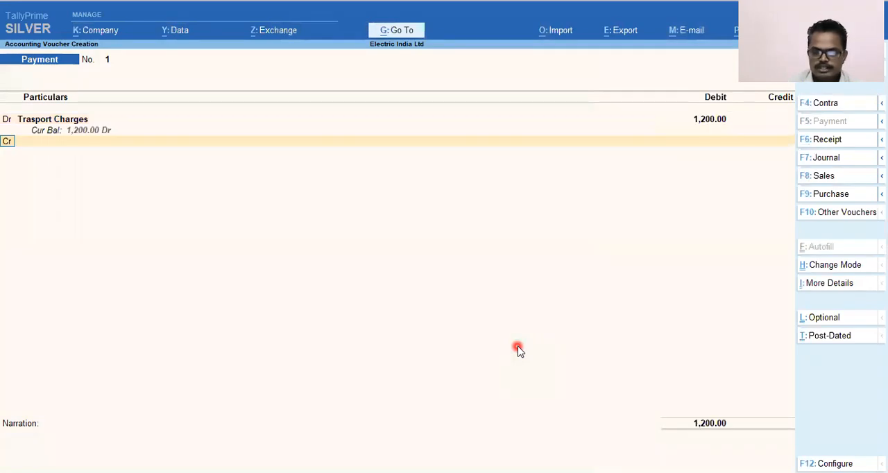
key(Return)
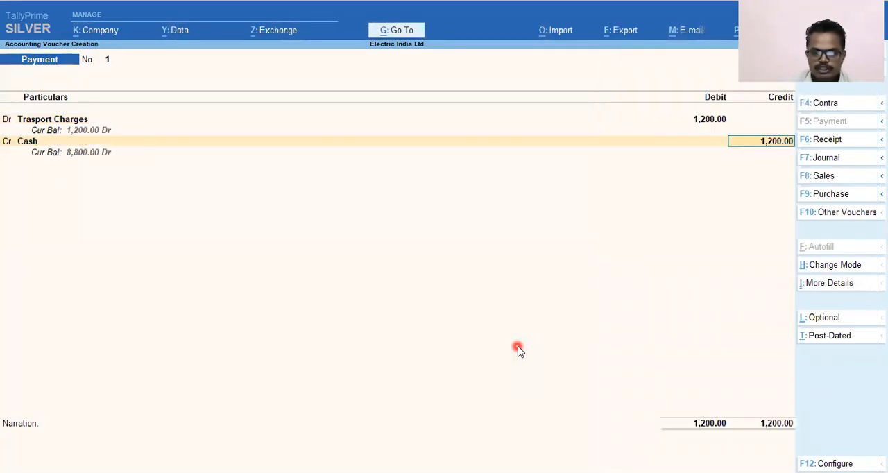
key(Return)
Step: Enter the narration "Being Paid Trasport charges" and save the payment voucher
text(Bei)
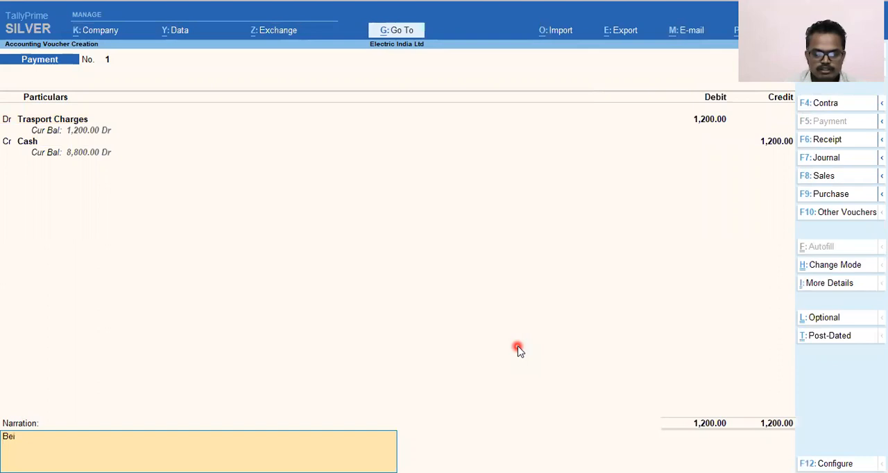
text(ng Paid)
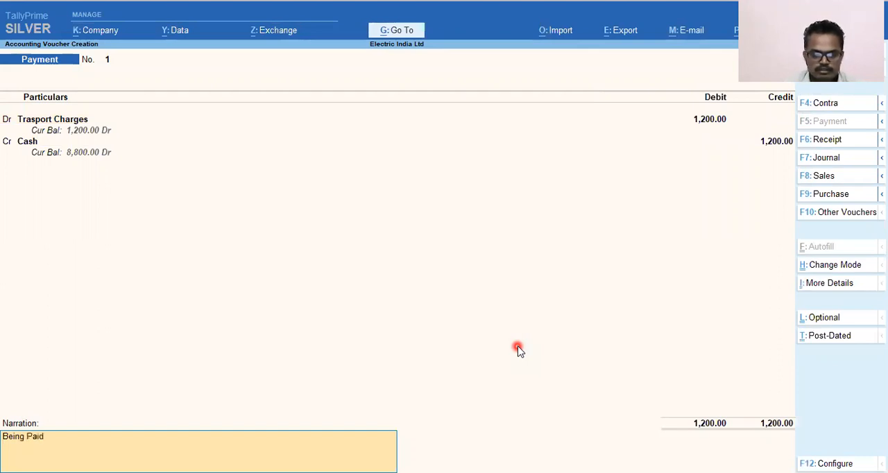
text( Traspot)
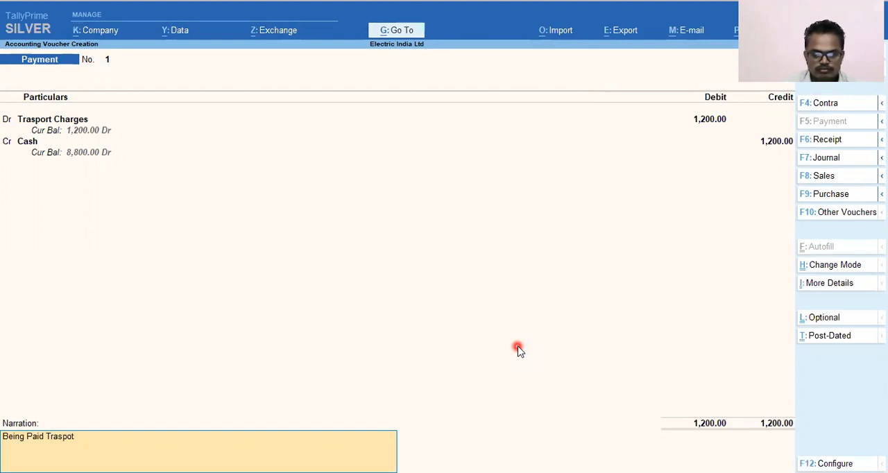
key(BackSpace)
text(rt charges)
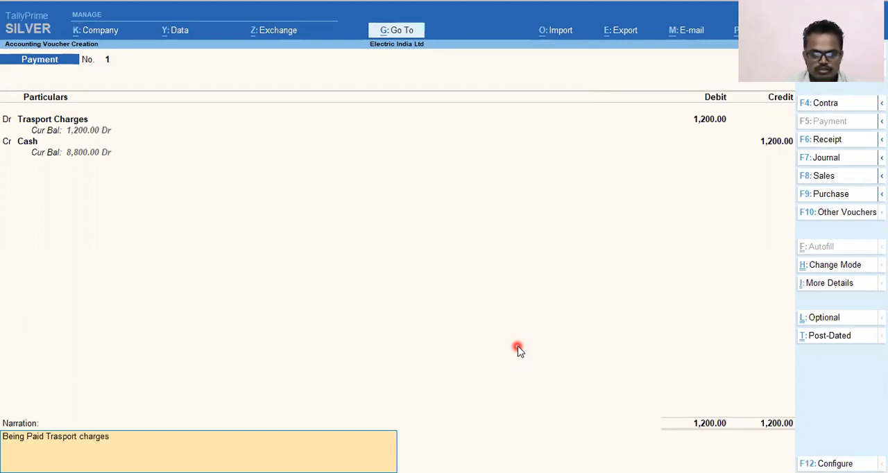
key(Return)
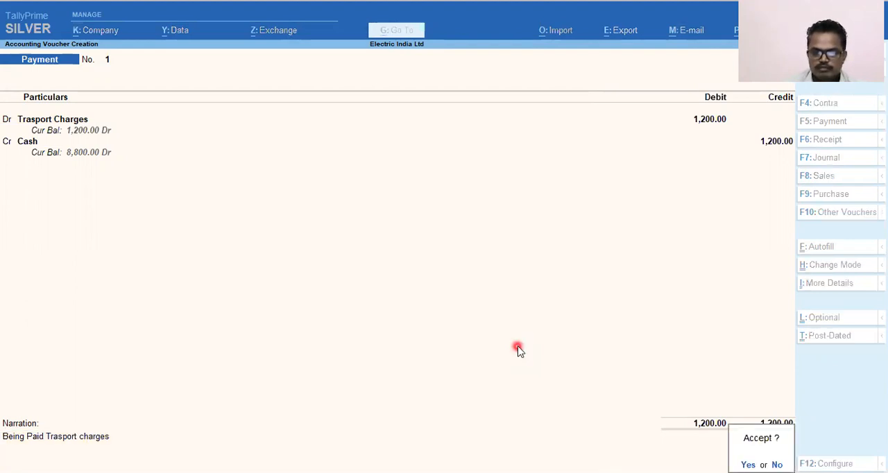
key(Return)
Step: Start a Sales voucher and set its voucher date to 20.4
key(alt+Tab)
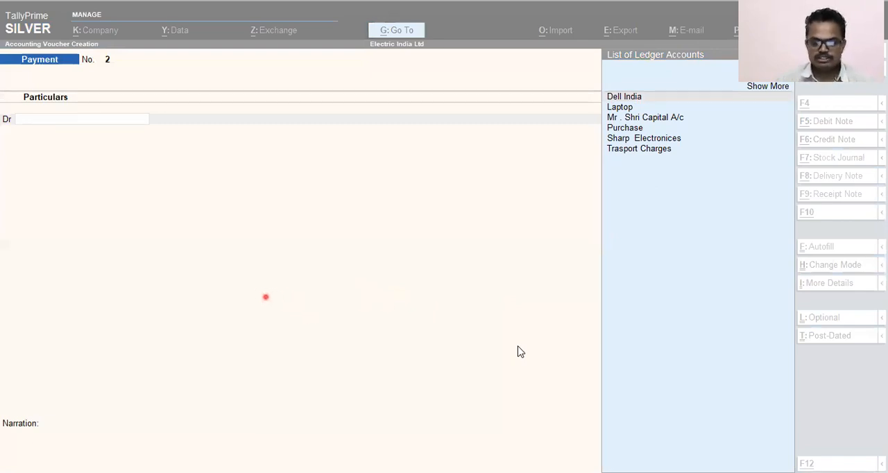
click(357, 361)
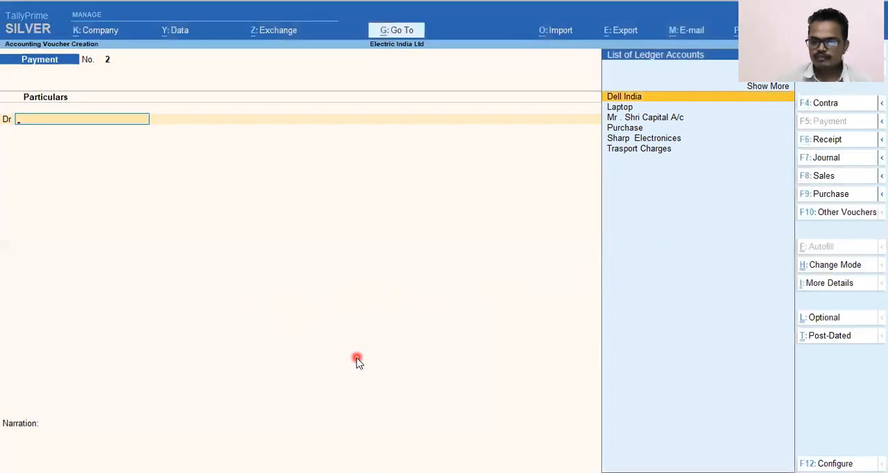
key(F8)
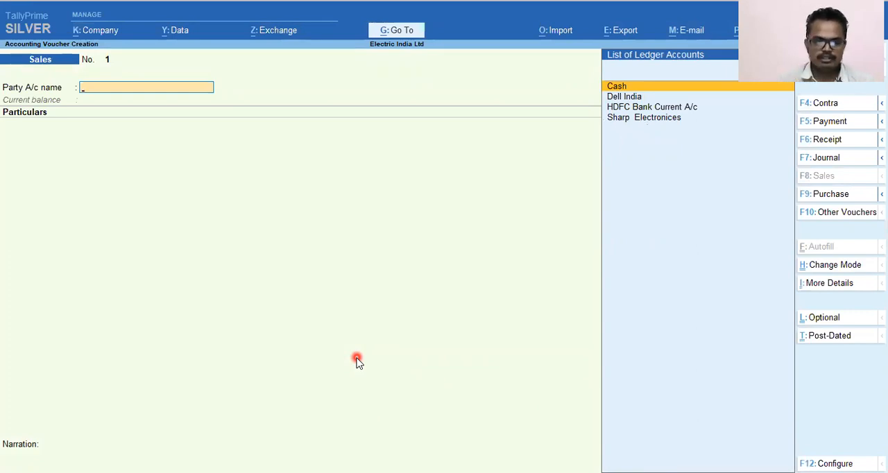
key(alt)
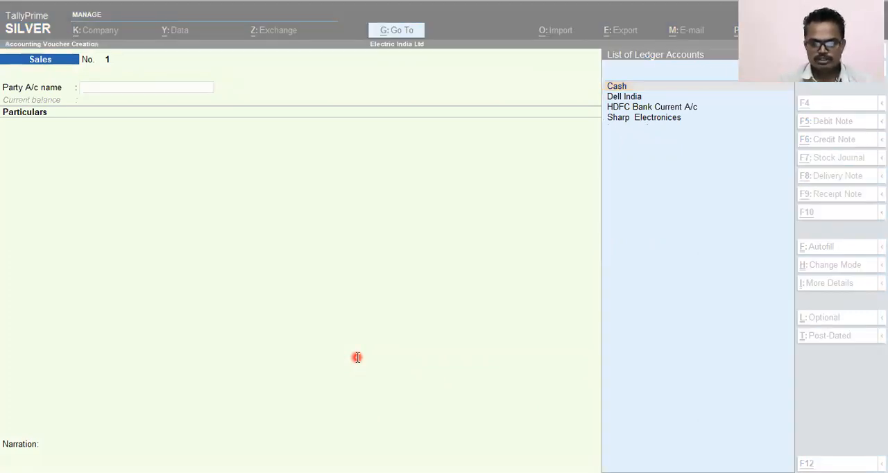
key(F2)
text(20.4)
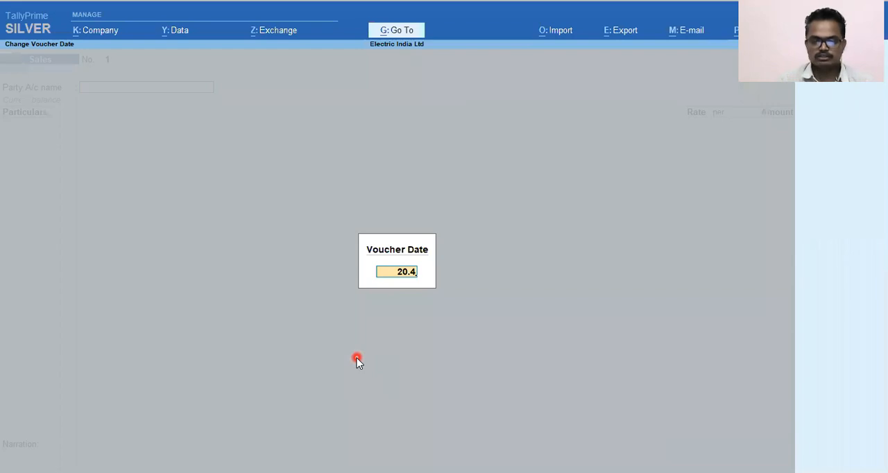
key(Return)
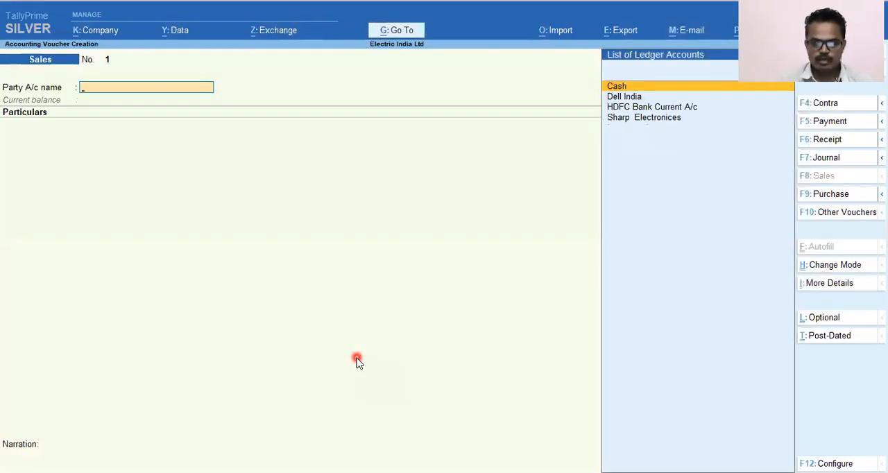
Step: Create a new ledger named Shrinath Enterprises from the sales voucher's party account line, leaving the alias blank
key(alt)
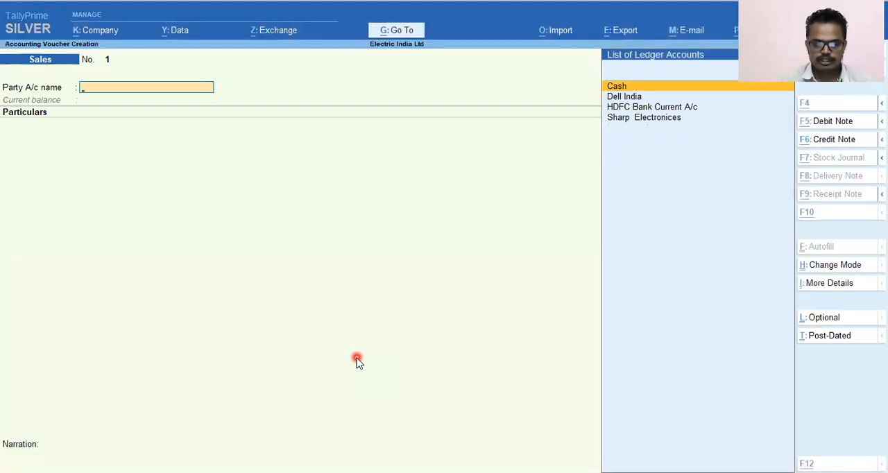
key(alt+c)
text(Shrin)
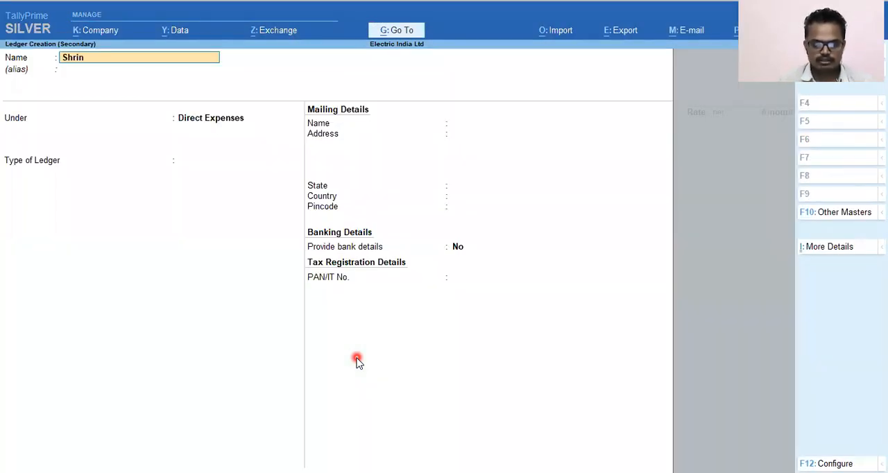
text(ath Enterprises)
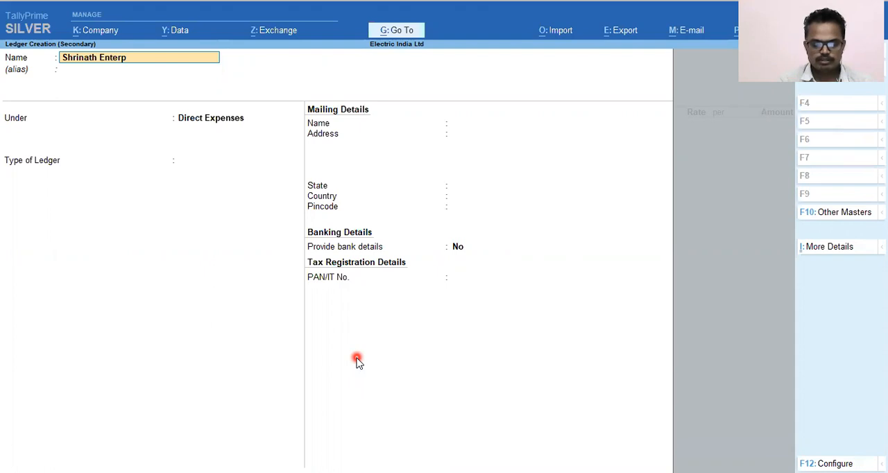
key(Return)
Step: Place the Shrinath Enterprises ledger under Sundry Debtors, keep its default details and save it as the voucher's party
key(Return)
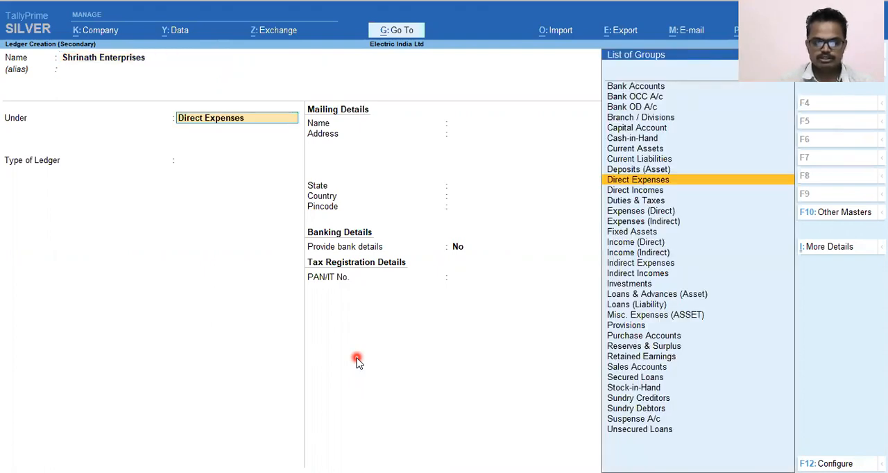
key(Return)
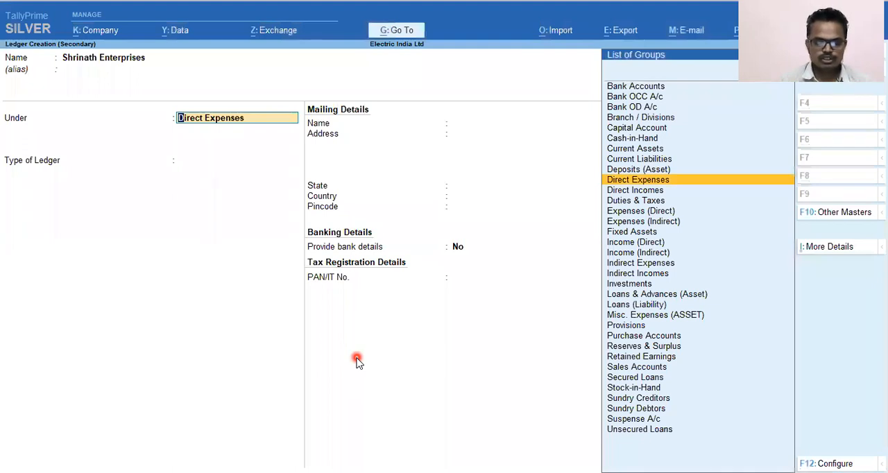
text(Sun)
key(Down)
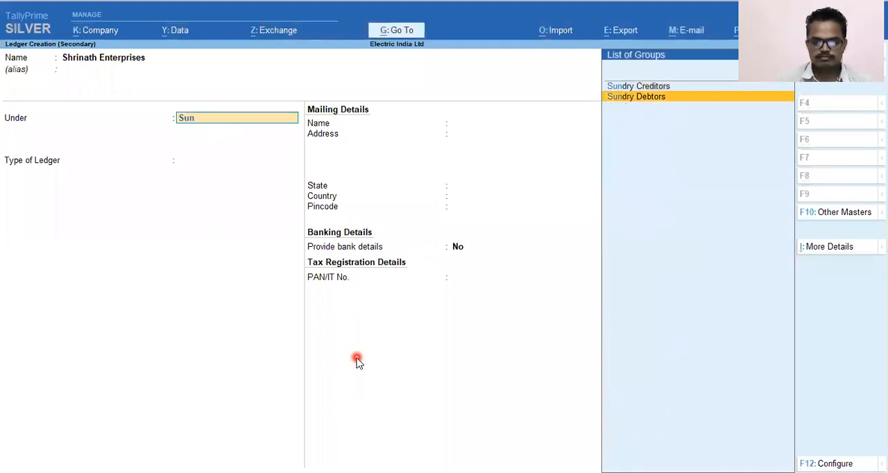
key(Return)
key(Return)
key(Return)
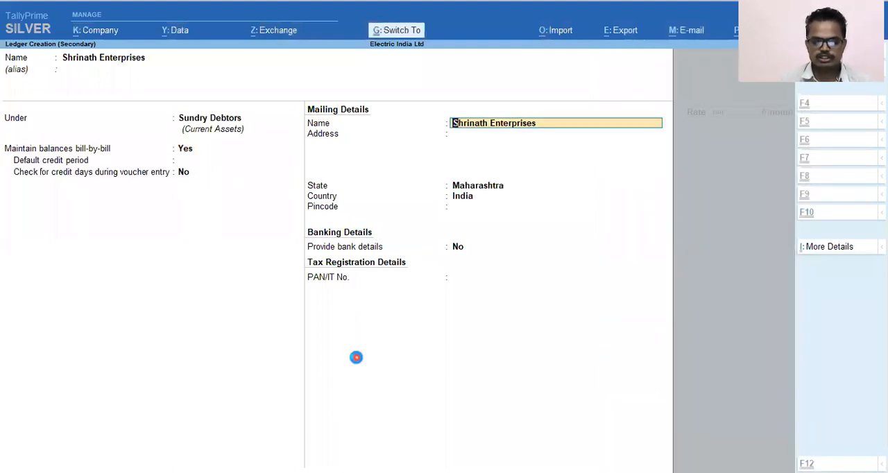
key(ctrl+a)
key(ctrl+a)
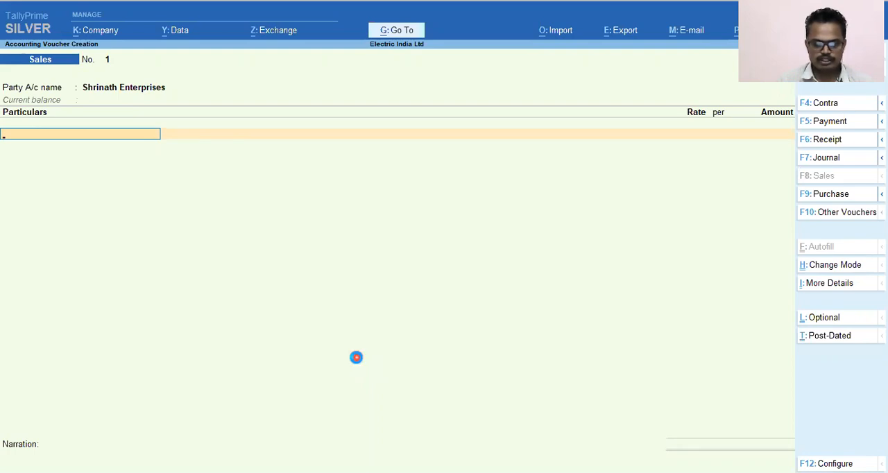
Step: Create and save a Sales ledger under Sales Accounts with ledger type Not Applicable for the voucher's particulars
key(alt+c)
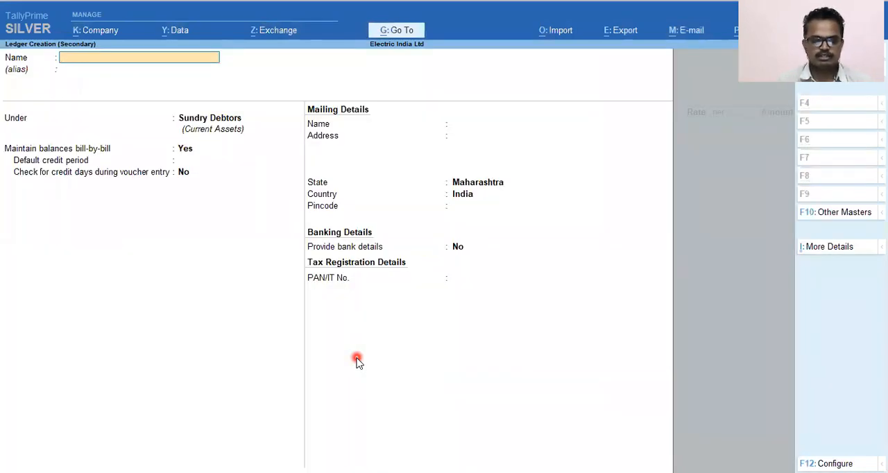
text(Sales)
key(Return)
key(Return)
text(Sale)
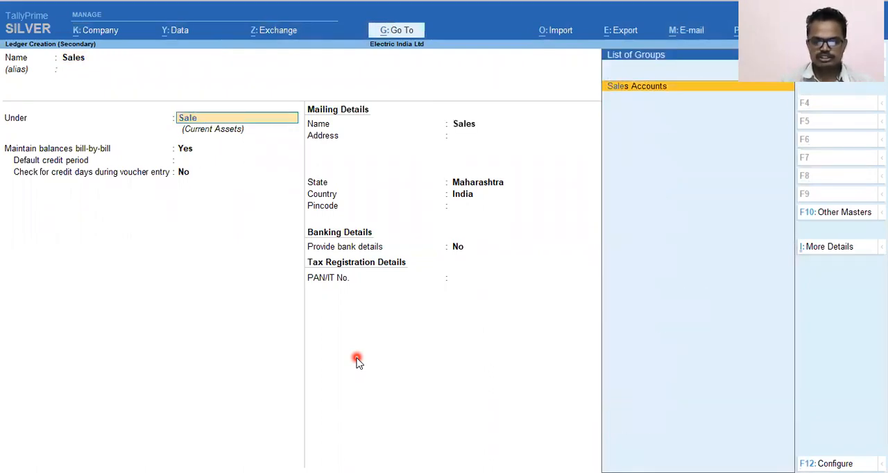
key(Return)
key(Return)
key(Return)
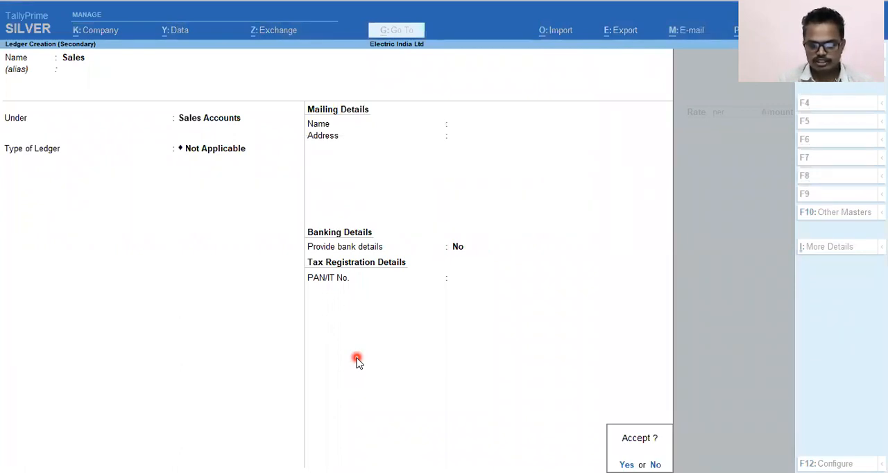
key(Return)
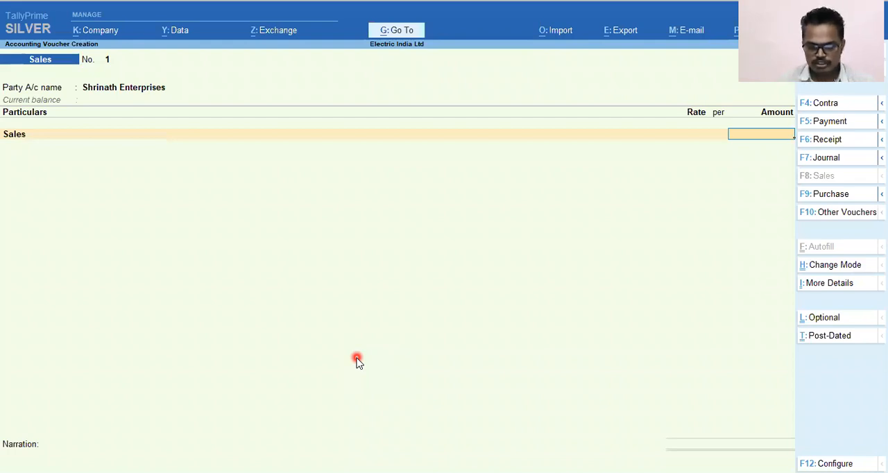
Step: Enter 2,50,000 as the Sales amount and finish the voucher's particulars
key(alt+Tab)
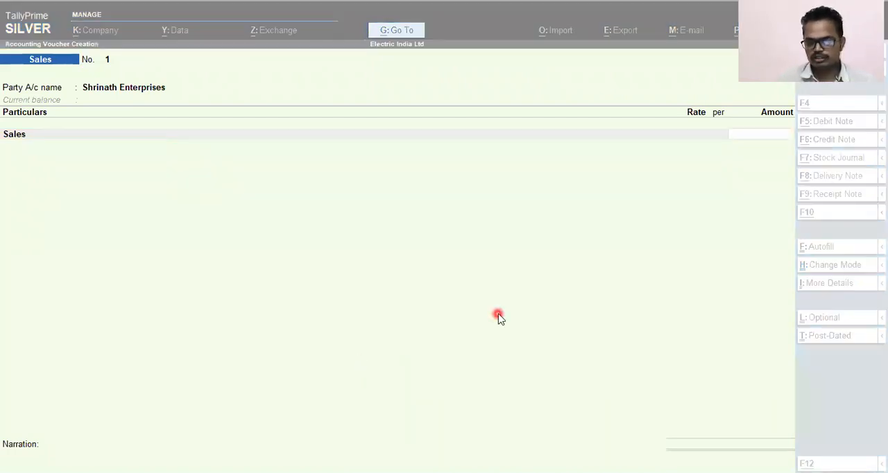
key(Return)
key(Return)
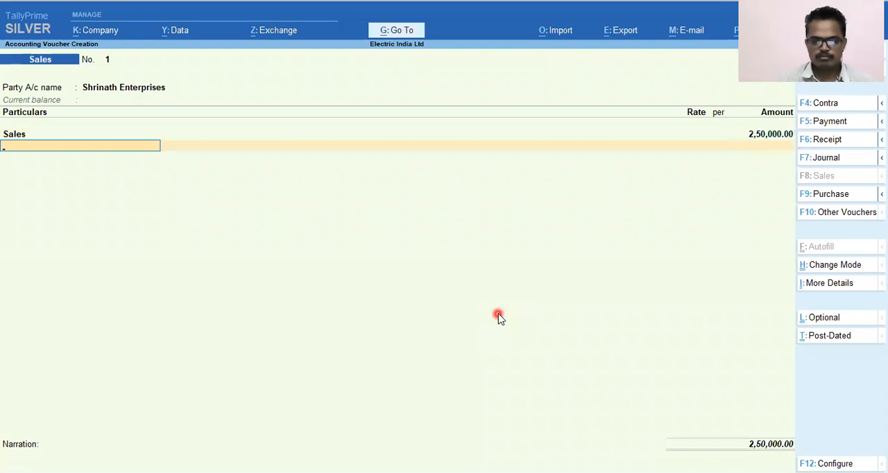
key(Return)
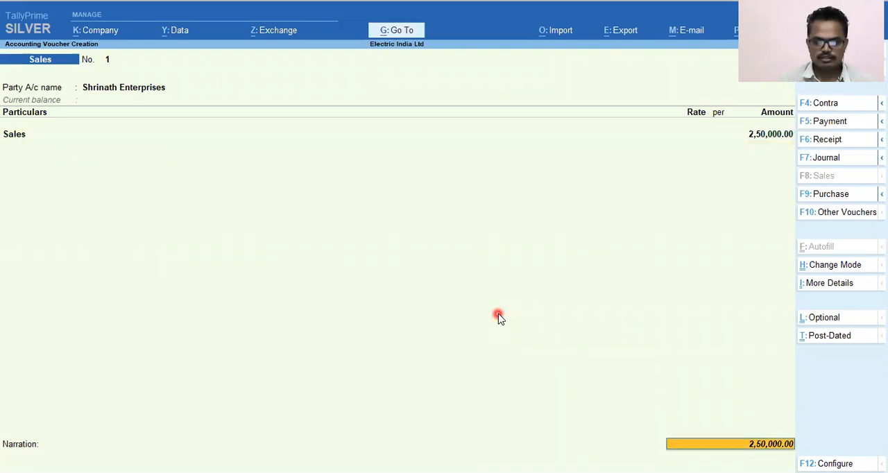
Step: Paste the narration "Sales of Goods of Rs 250,000/- to Shrinath Enterprises on 30 Days credit" and save the sales voucher
key(Return)
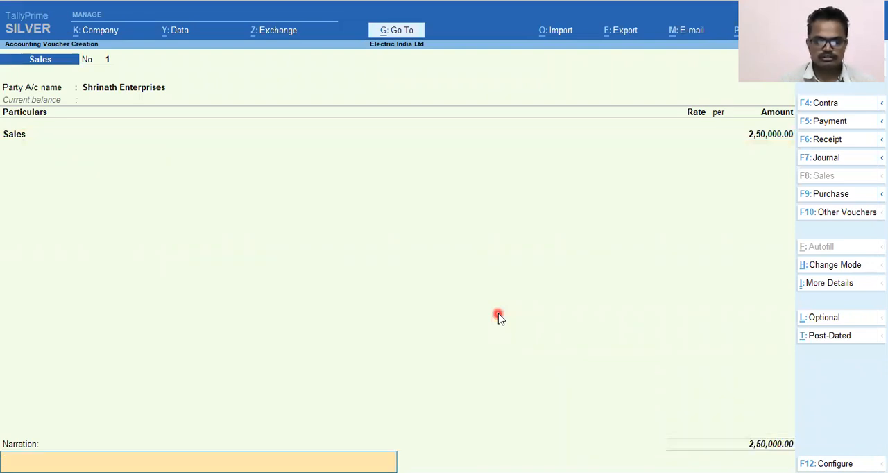
key(Return)
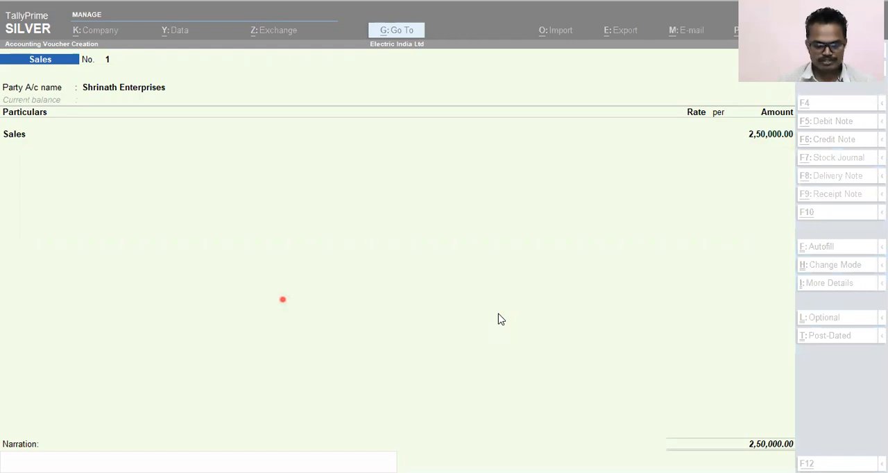
click(449, 309)
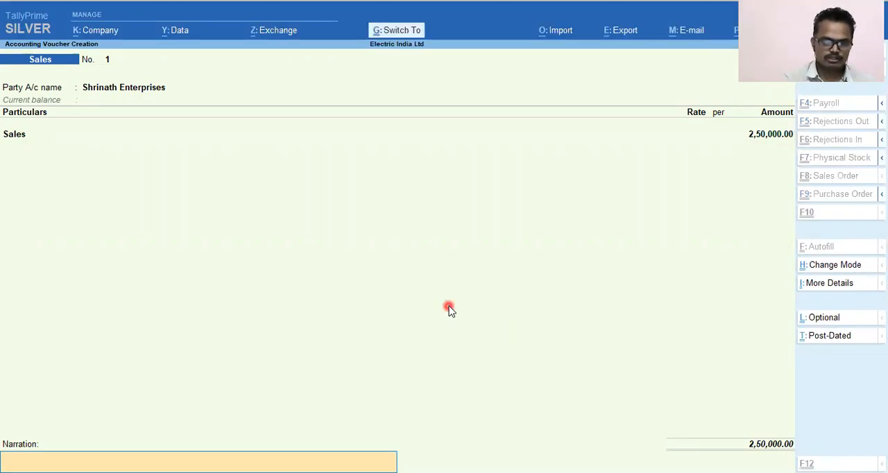
text(Sales of Goods of Rs 250,000/- to Shrinath Enterprises on 30 Days credit)
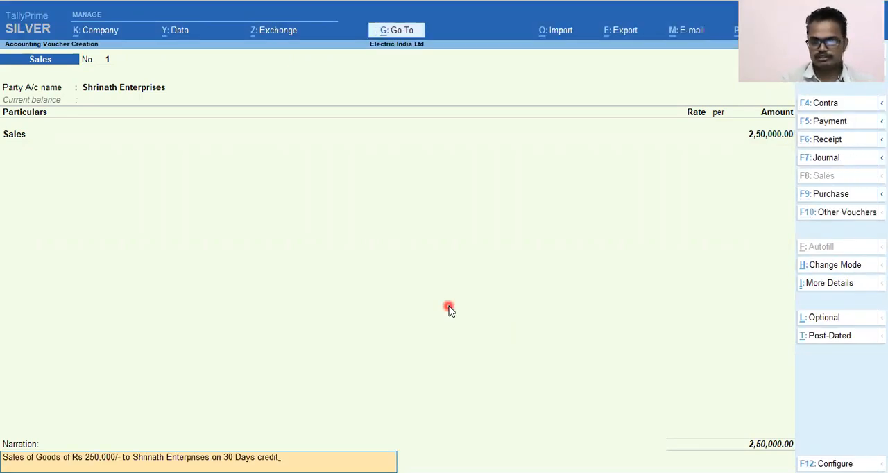
key(Return)
key(Return)
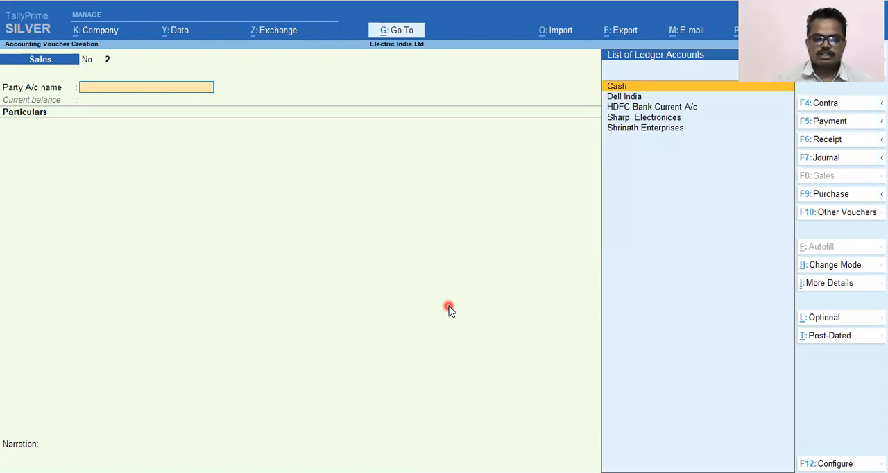
Step: Start a Payment voucher and create a new ledger named Sales Commission from its debit line, leaving the alias blank
key(alt+Tab)
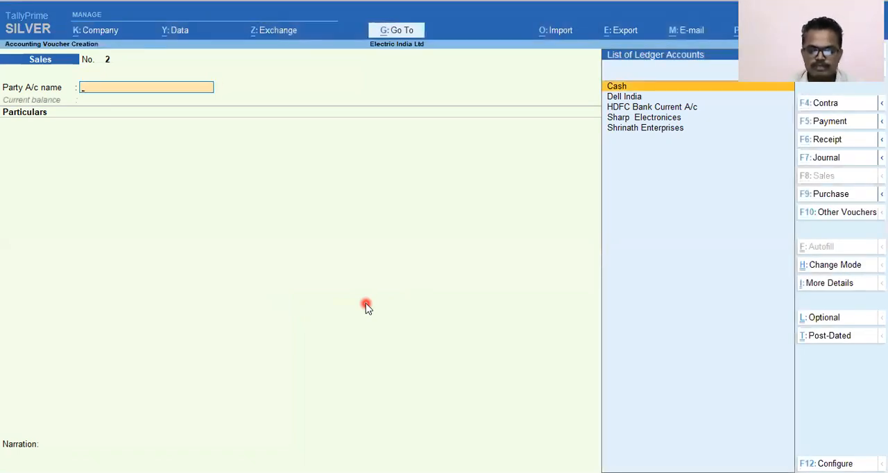
key(F5)
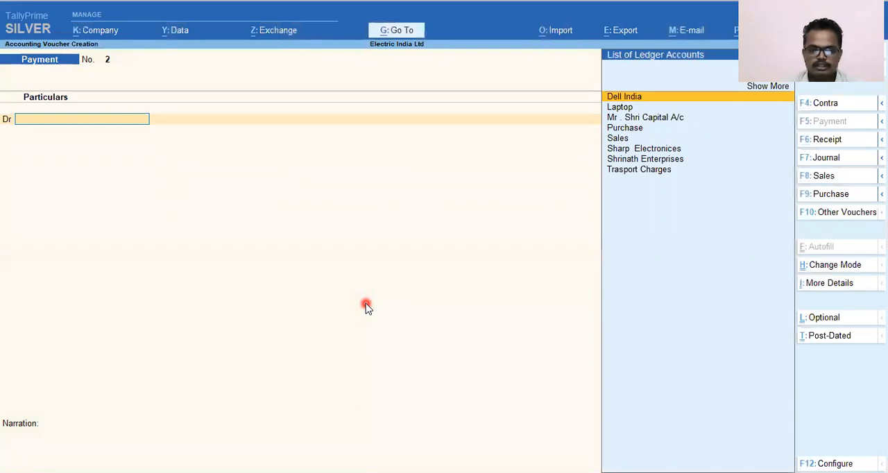
key(alt+c)
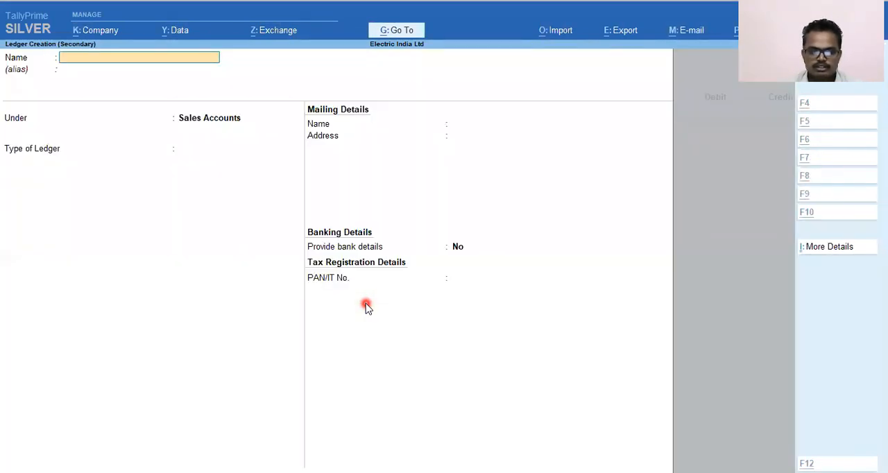
text(Sales)
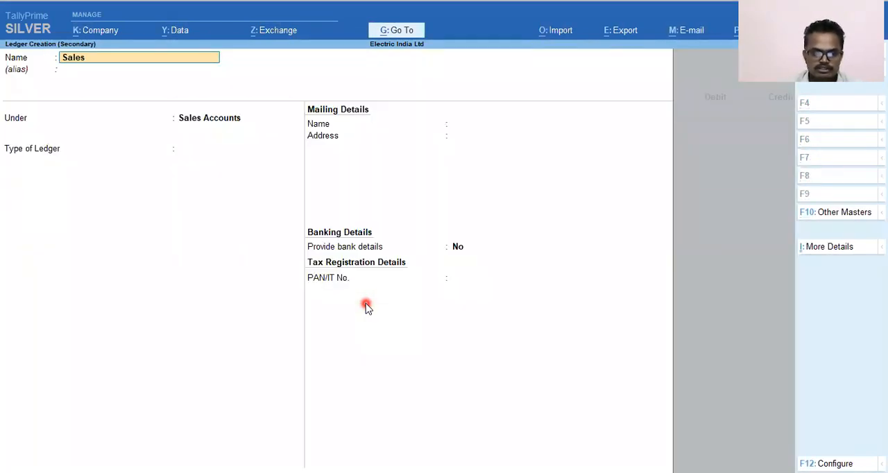
text( Commission)
key(Return)
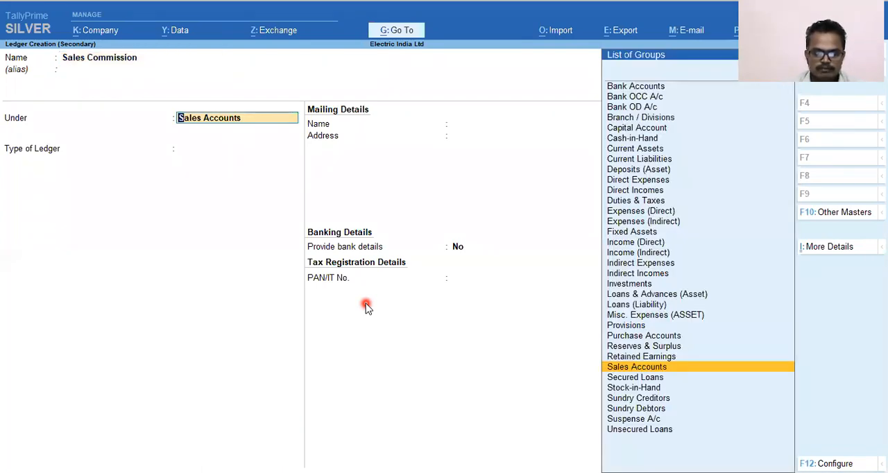
Step: Place the Sales Commission ledger under Indirect Expenses with ledger type Not Applicable and save it
text(Ind)
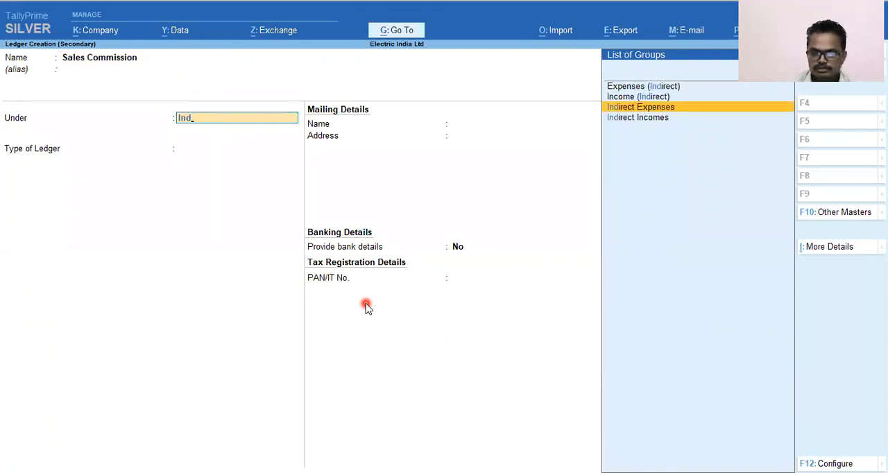
key(Return)
key(Return)
key(Return)
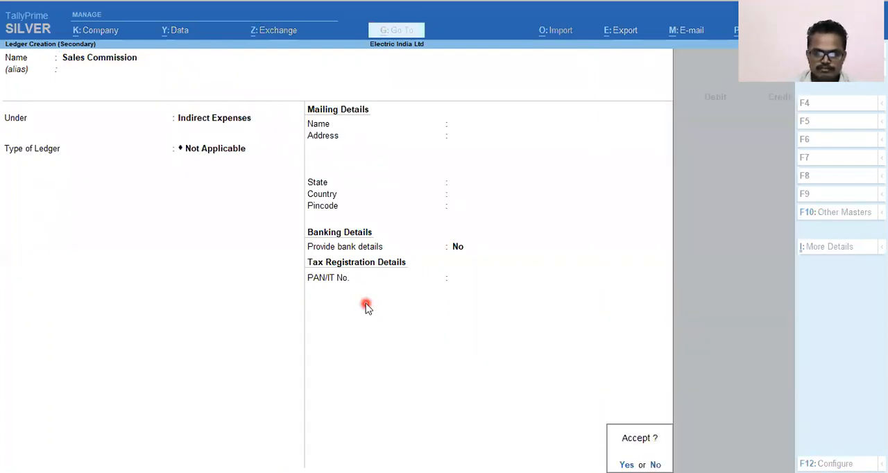
key(Return)
Step: Enter 12500 as the Sales Commission debit and choose HDFC Bank Current A/c as the credit ledger
text(12500)
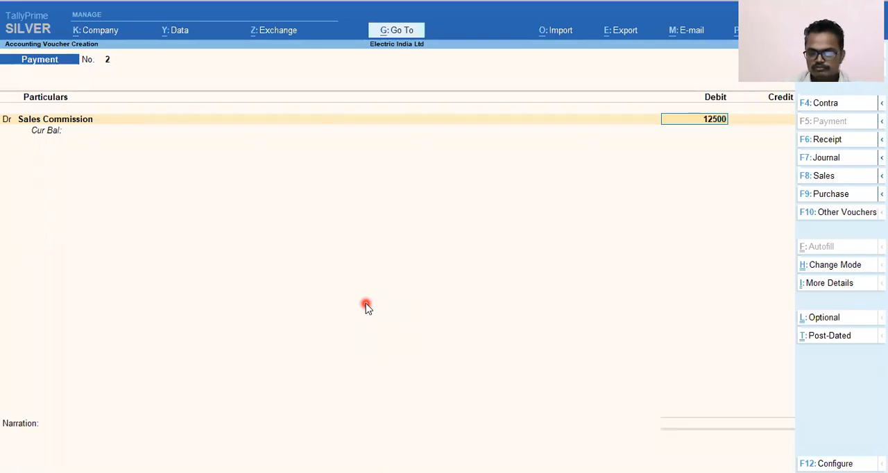
key(ctrl)
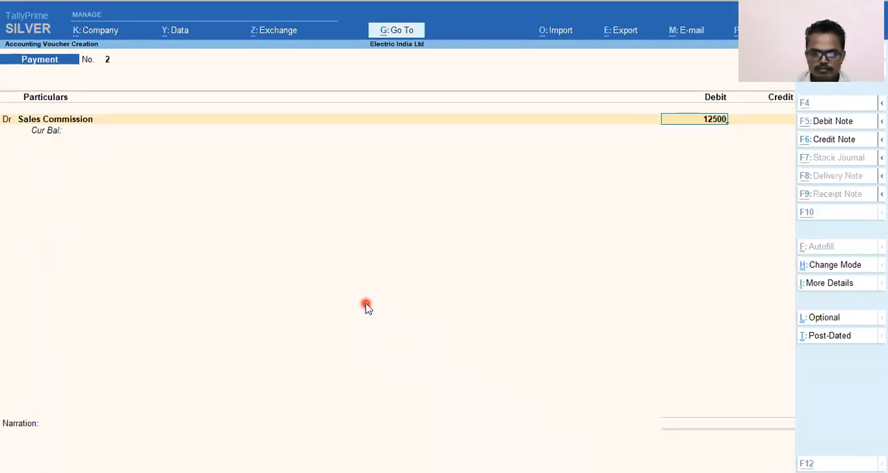
key(Return)
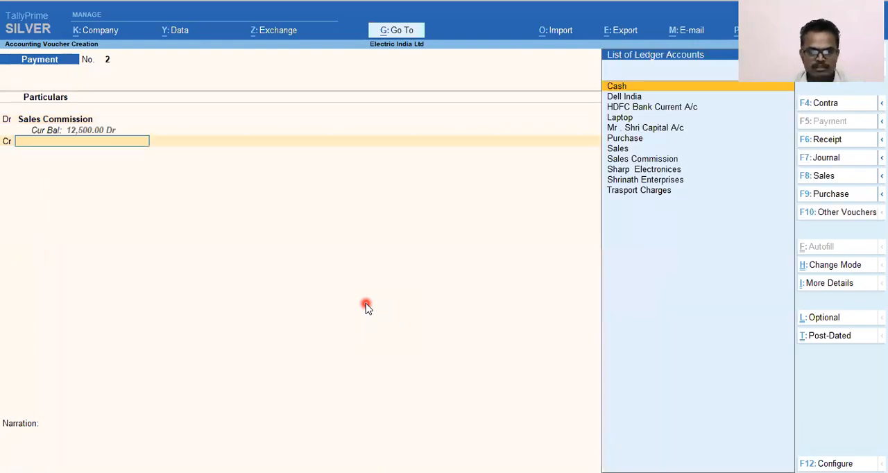
key(Down)
key(Down)
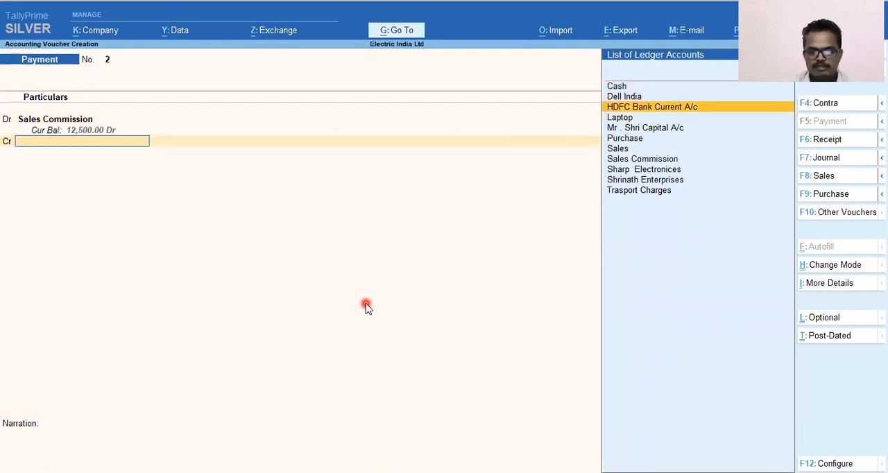
key(Return)
Step: Accept the 12,500 bank credit and allocate it as an e-Fund Transfer, leaving the account and instrument details blank
key(Return)
key(Return)
key(BackSpace)
key(Down)
key(Return)
key(Return)
key(Return)
key(Return)
key(Return)
key(Return)
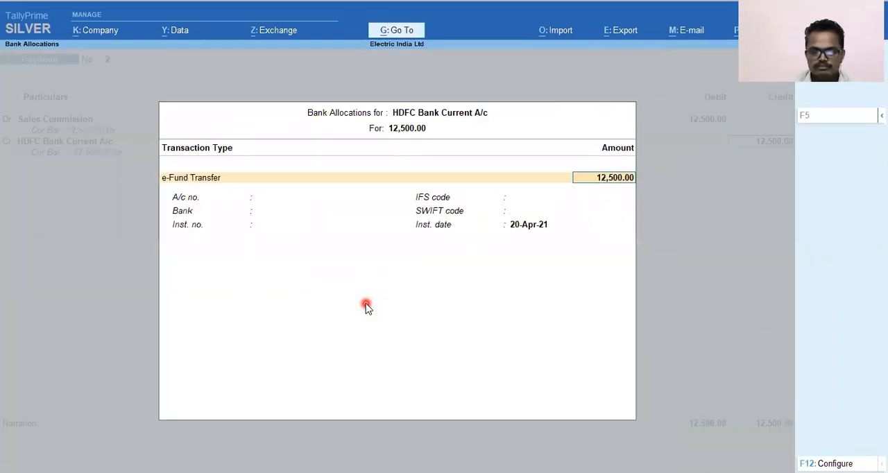
Step: Add the narration "Paid Sales commission to Sales Man 5 % by E transfer" and save the payment voucher
key(Return)
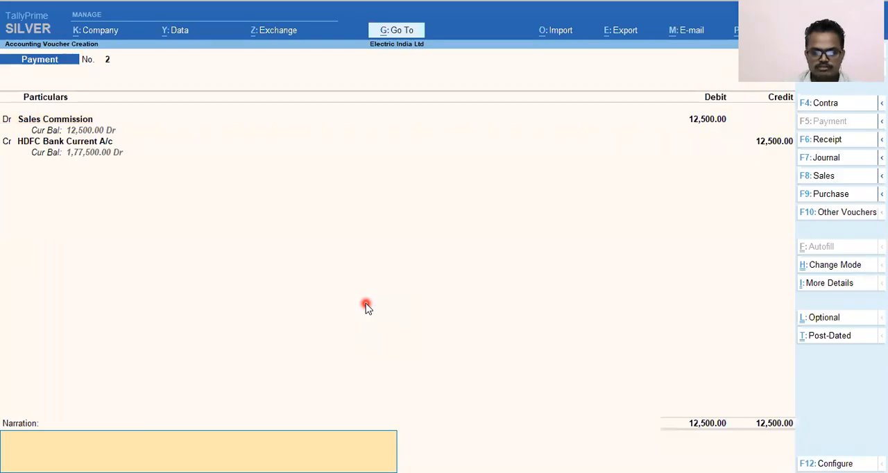
key(Return)
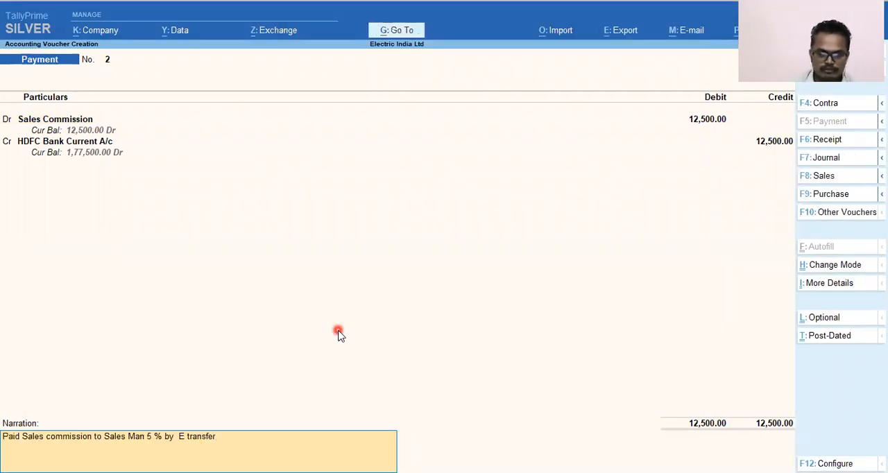
key(Return)
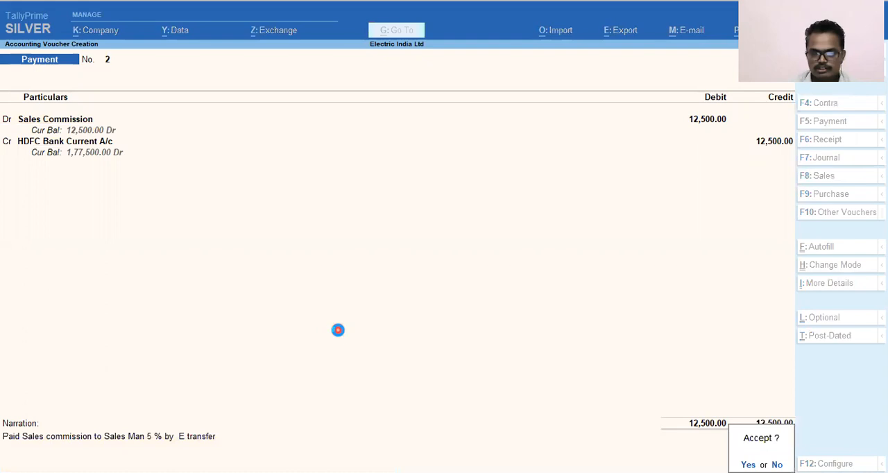
key(Return)
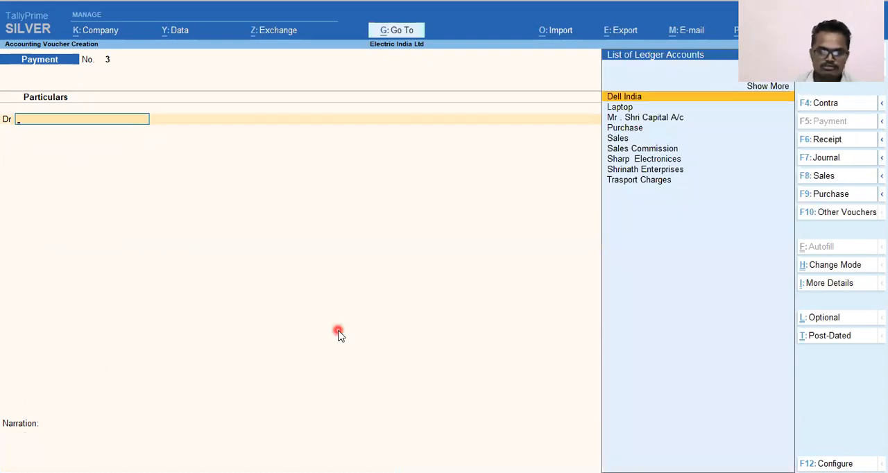
Step: Check the next transaction in the source document, then debit Sharp Electronices with 1,00,000 in the new Payment voucher
key(alt+Tab)
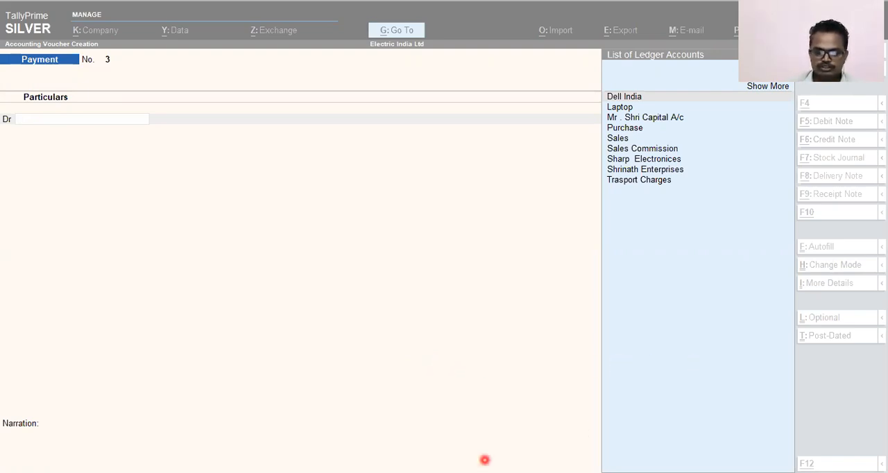
click(586, 288)
text(Shar)
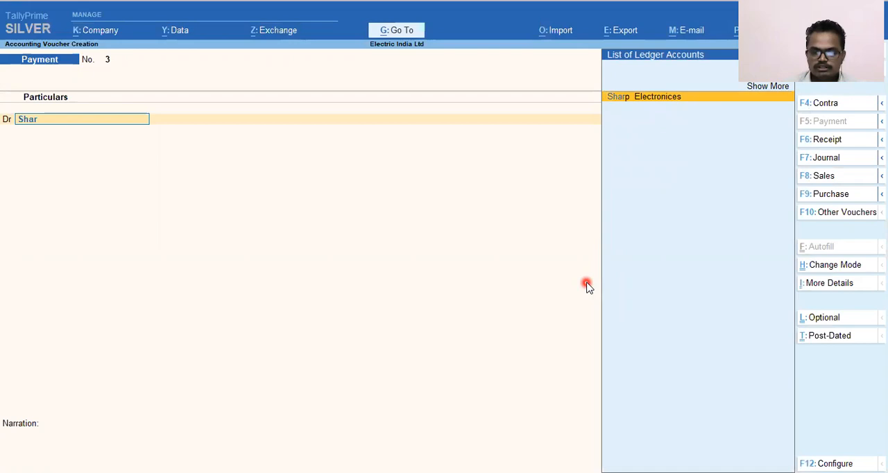
key(Return)
text(1,00,00)
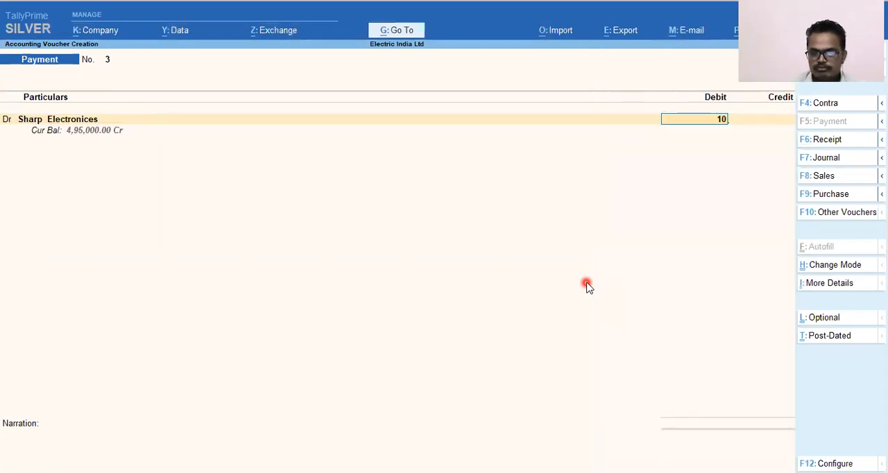
text(0000)
key(Return)
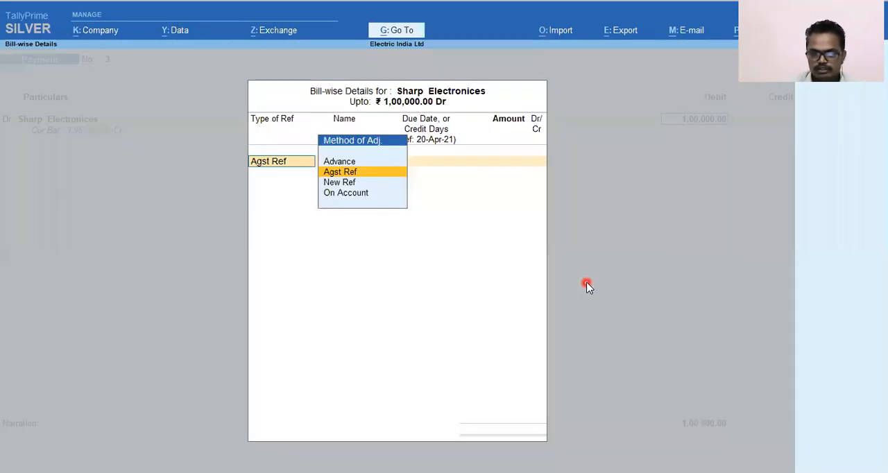
Step: Allocate the 1,00,000 debit to Sharp Electronices as Agst Ref against pending bill 8754
key(alt+Tab)
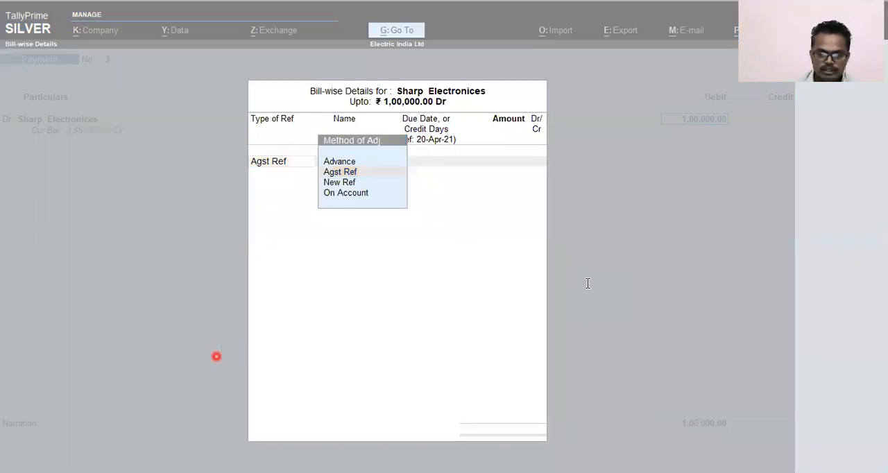
click(643, 376)
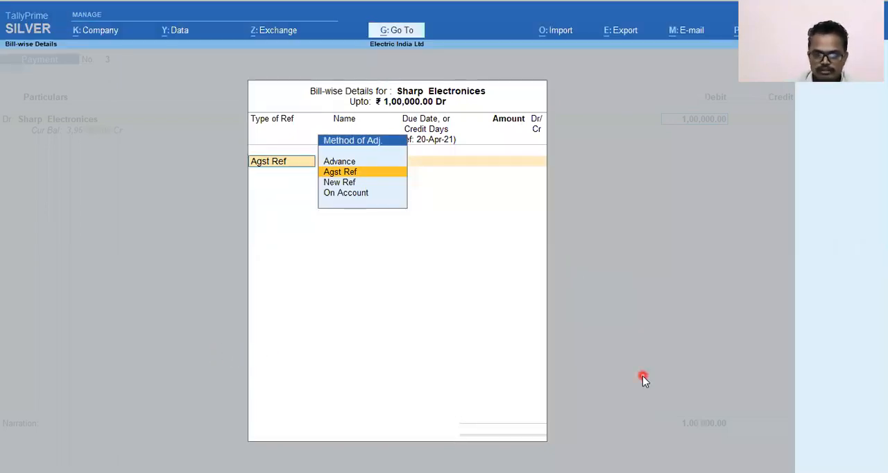
key(Return)
key(Return)
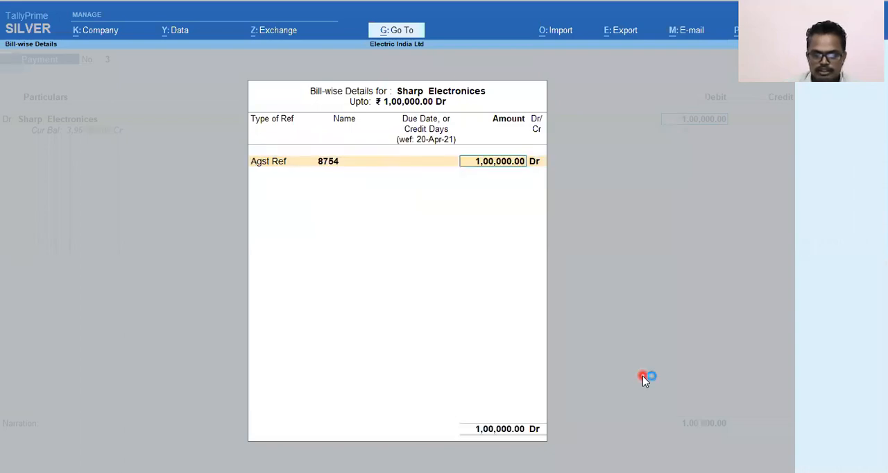
key(BackSpace)
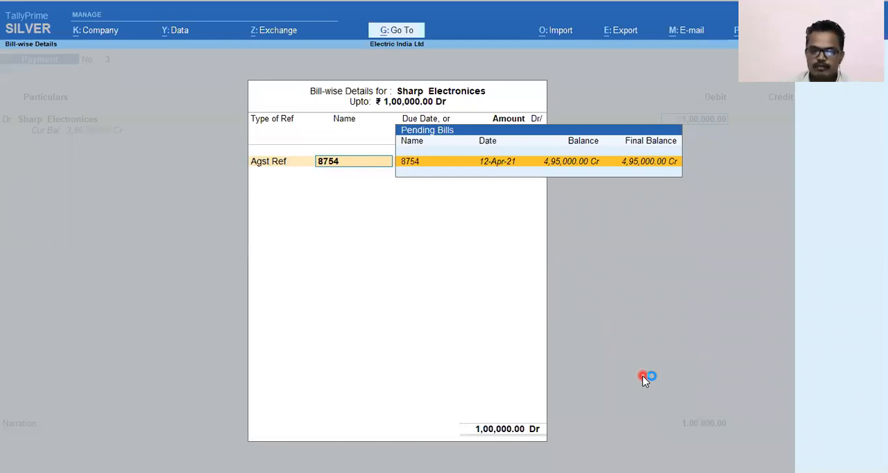
key(Return)
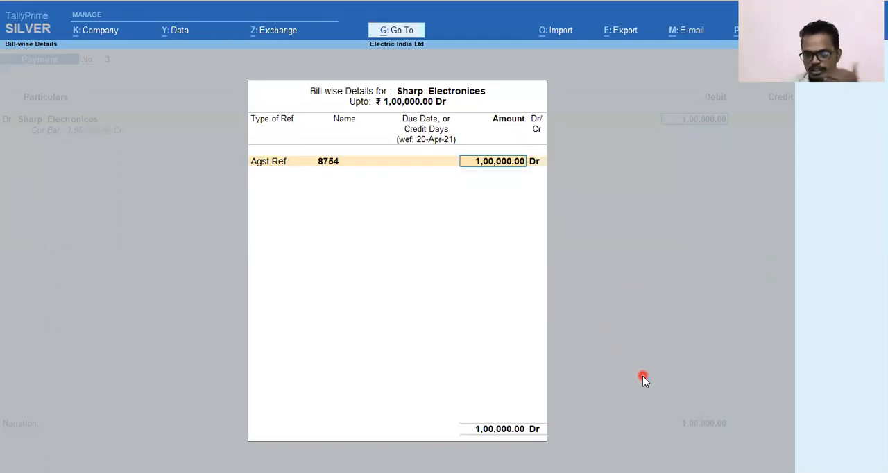
key(Return)
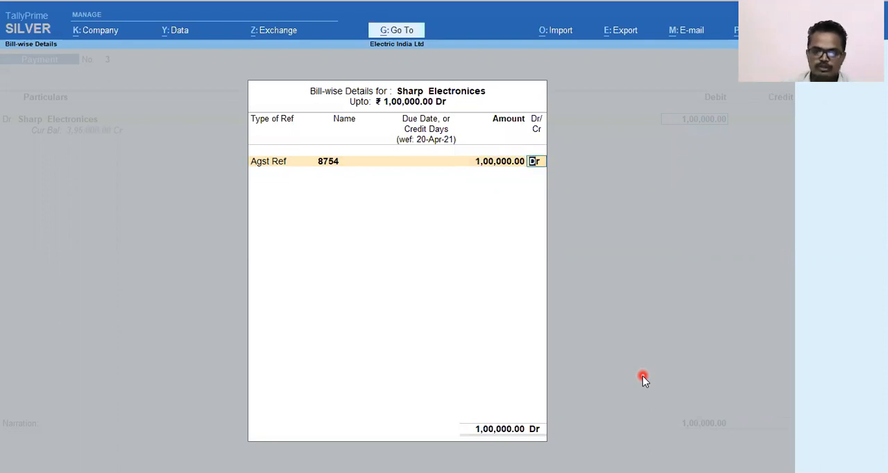
key(Return)
Step: Choose HDFC Bank Current A/c as the credit ledger and set the voucher date to 25-4
text(Hdf)
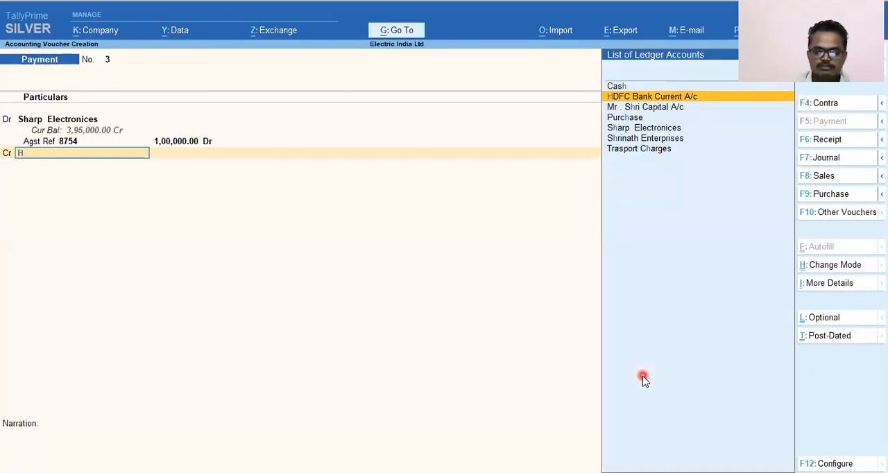
key(Return)
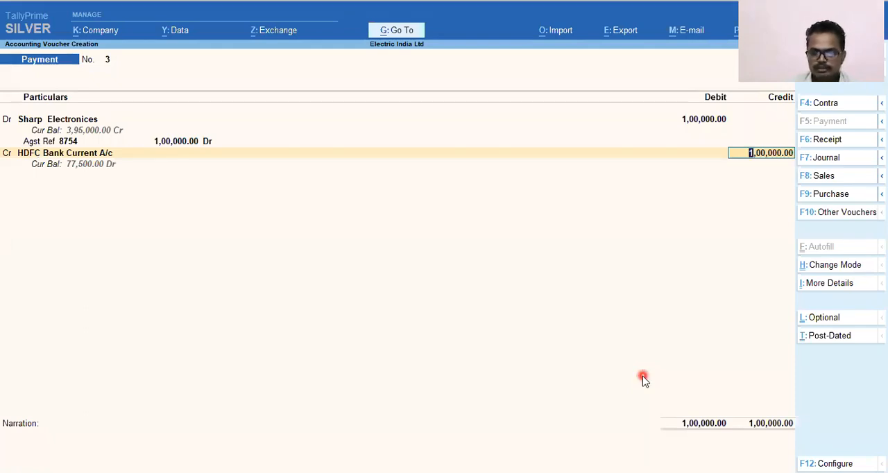
key(F2)
text(25-4)
key(Return)
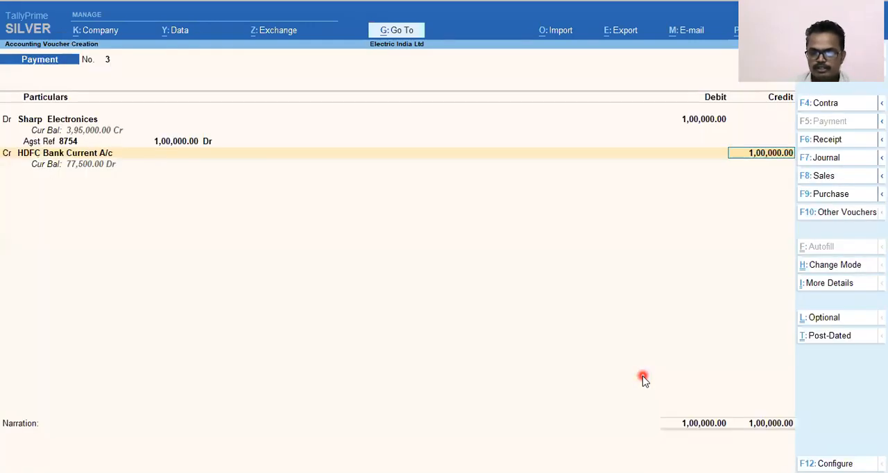
Step: Allocate the 1,00,000 bank credit as a Cheque with range Not Applicable and instrument number 986532
key(Return)
key(Return)
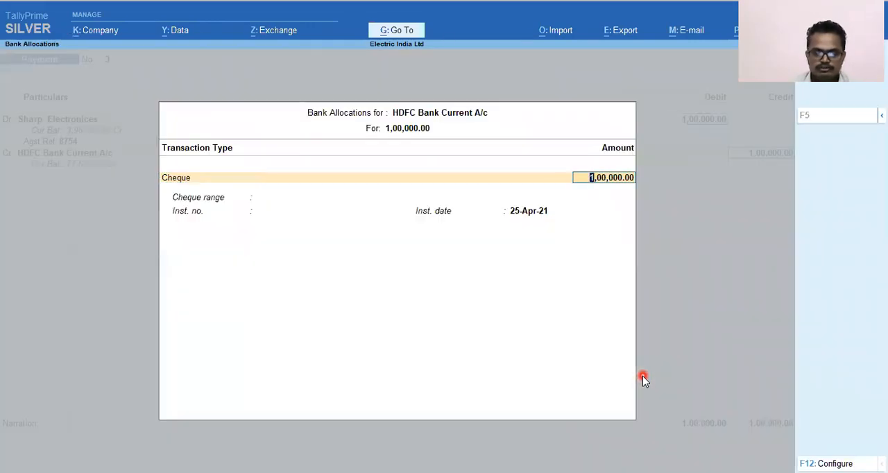
key(BackSpace)
key(Return)
key(Return)
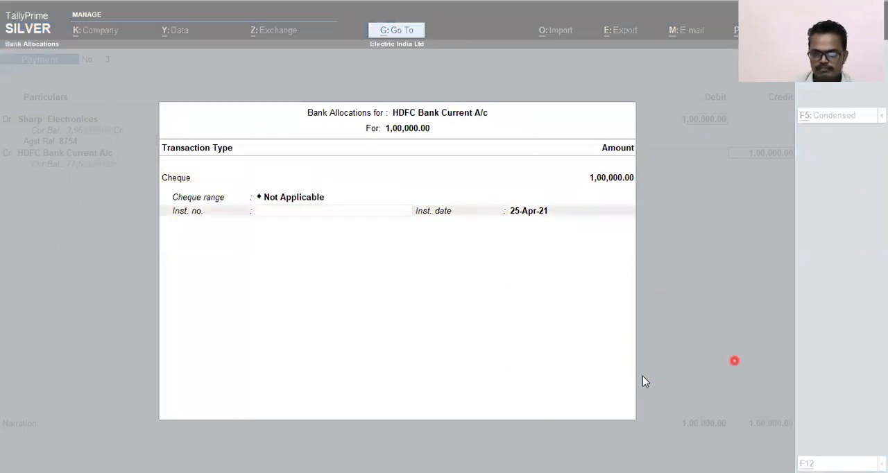
click(732, 360)
text(986532)
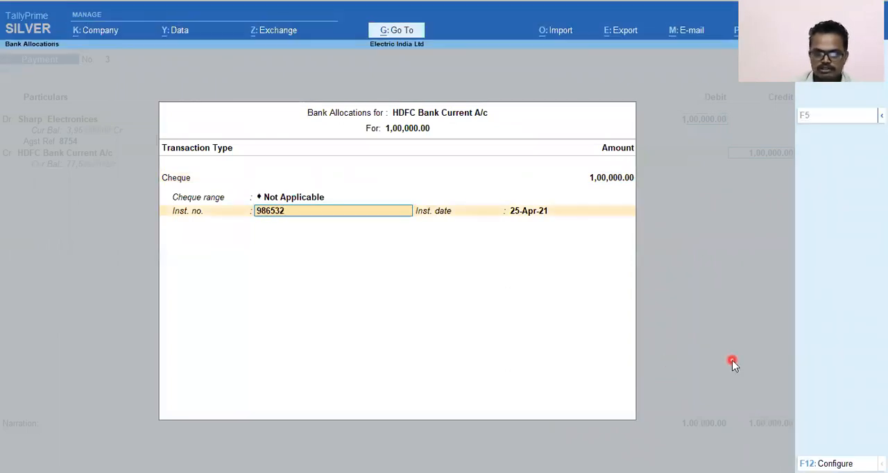
key(Return)
key(Return)
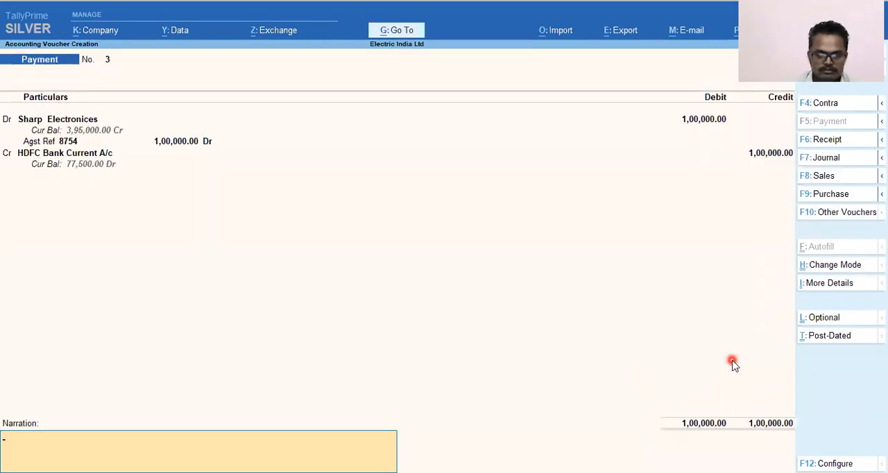
Step: Paste the narration "Release the payment to Sharp electronics of Rs. 100000/- by Cheque no 986532" and save the payment voucher
key(alt+Tab)
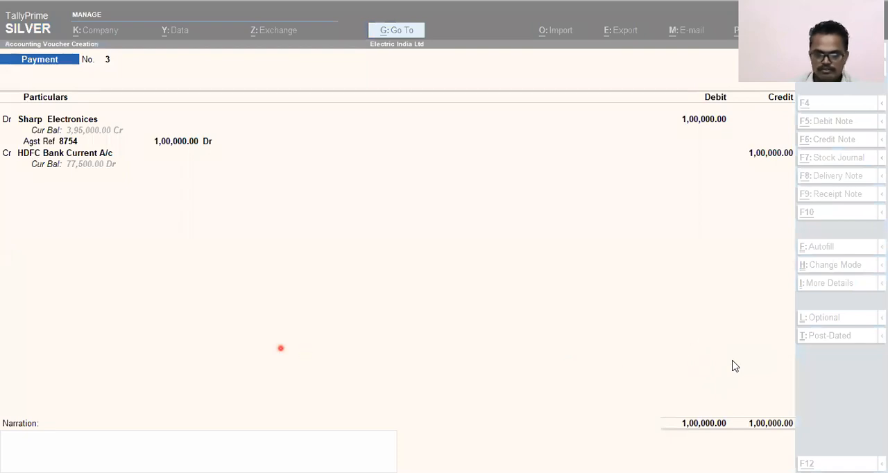
click(405, 395)
text(Release the payment to Sharp electronics of Rs. 100000/- by Cheque no 986532)
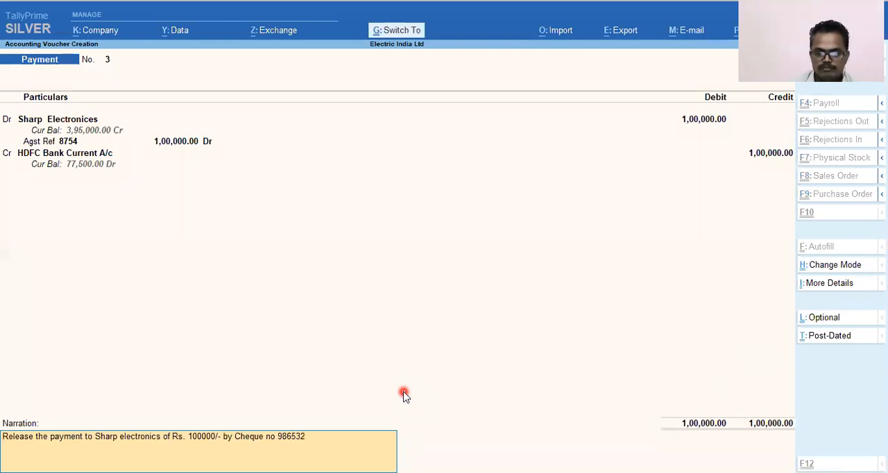
key(Return)
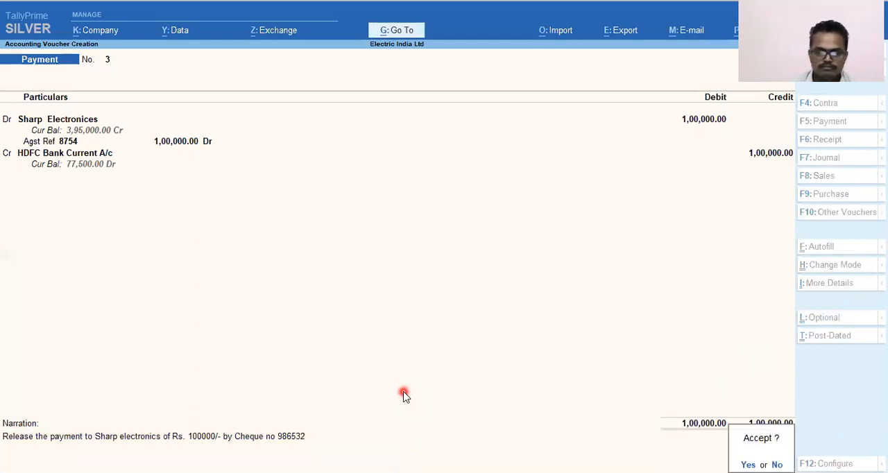
key(Return)
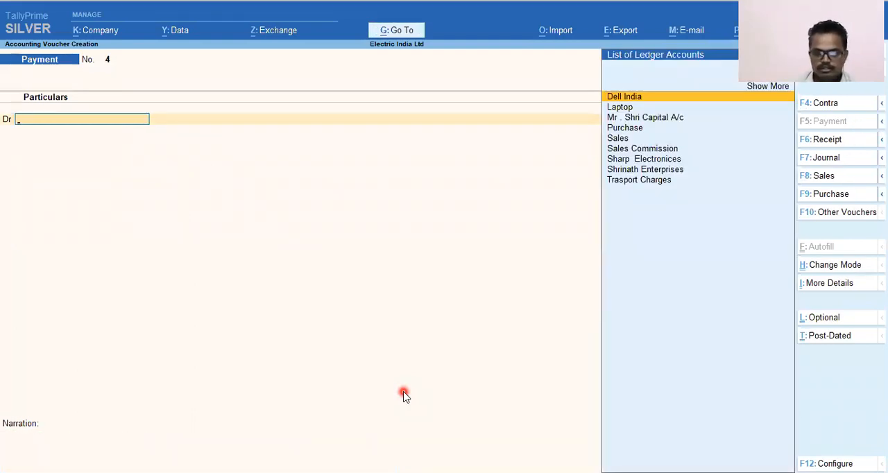
Step: Start a receipt voucher and choose Shrinath Enterprises as the credit ledger
key(alt+Tab)
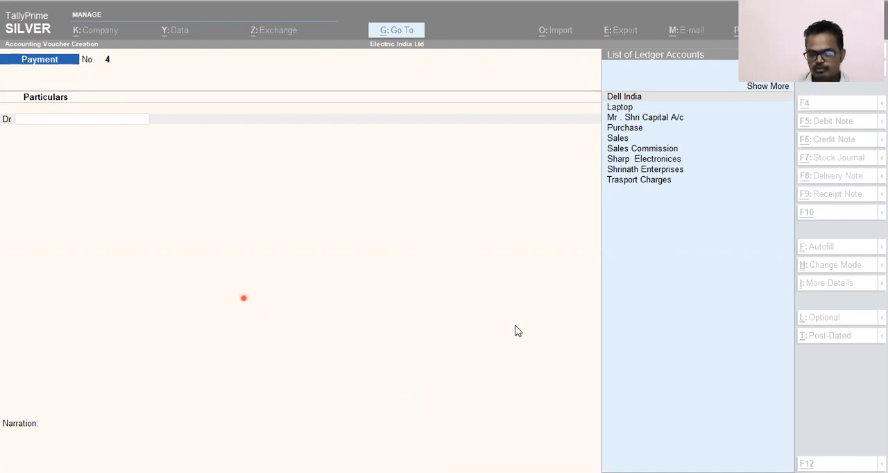
click(551, 320)
key(F6)
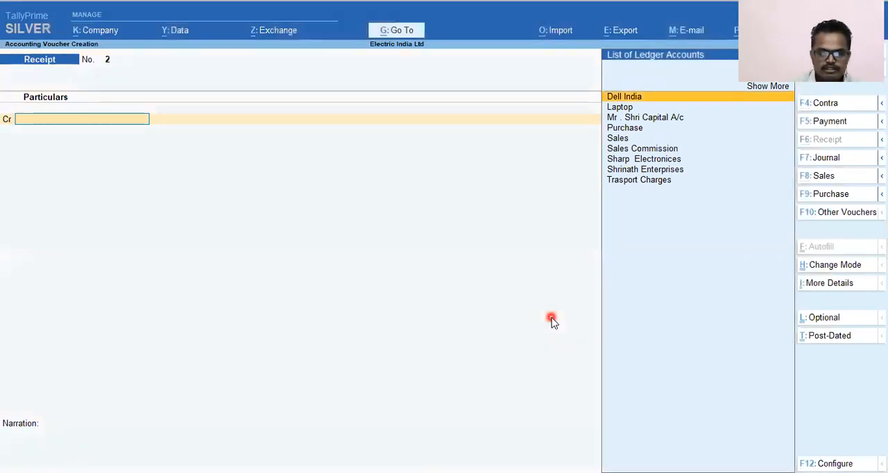
key(Return)
key(BackSpace)
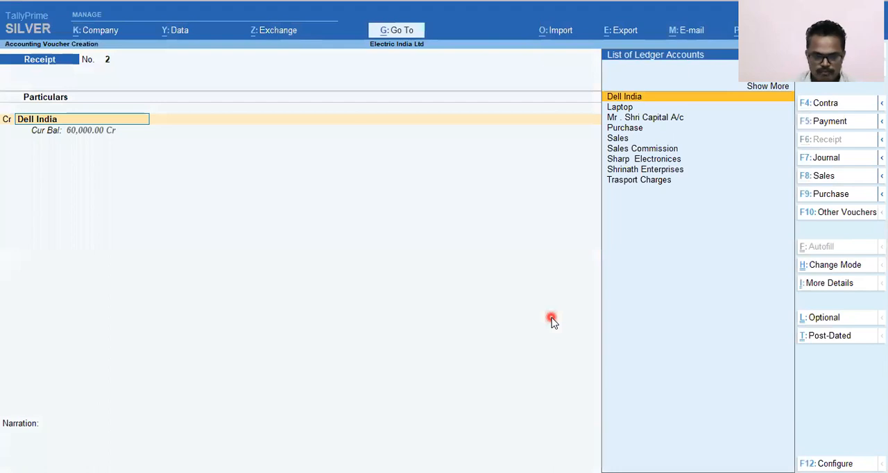
text(Shri)
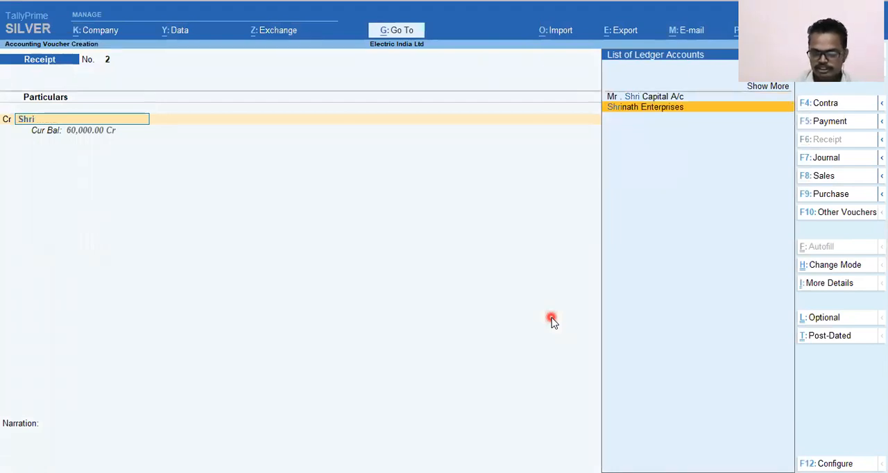
key(Return)
Step: Set the credit amount for Shrinath Enterprises to 2,50,000
text(25000)
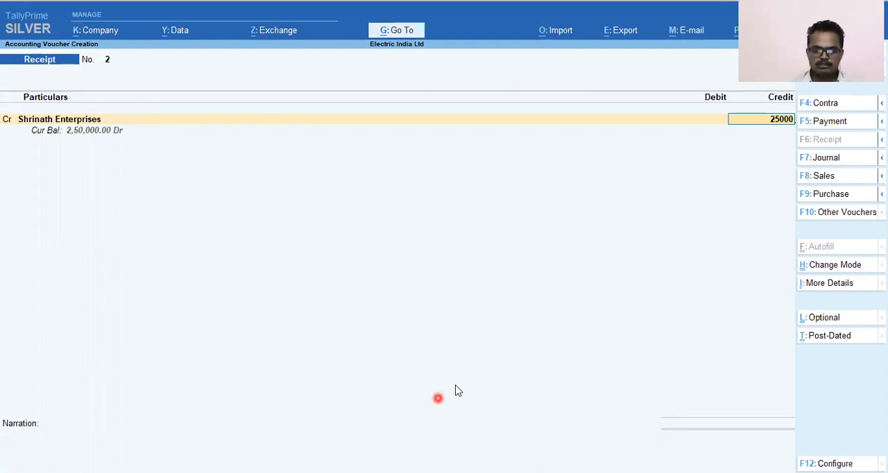
key(Return)
drag(112, 137, 127, 137)
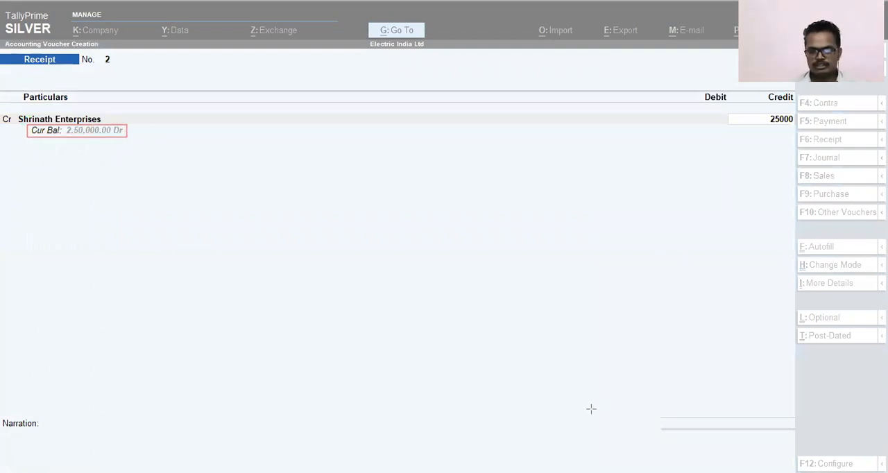
key(e)
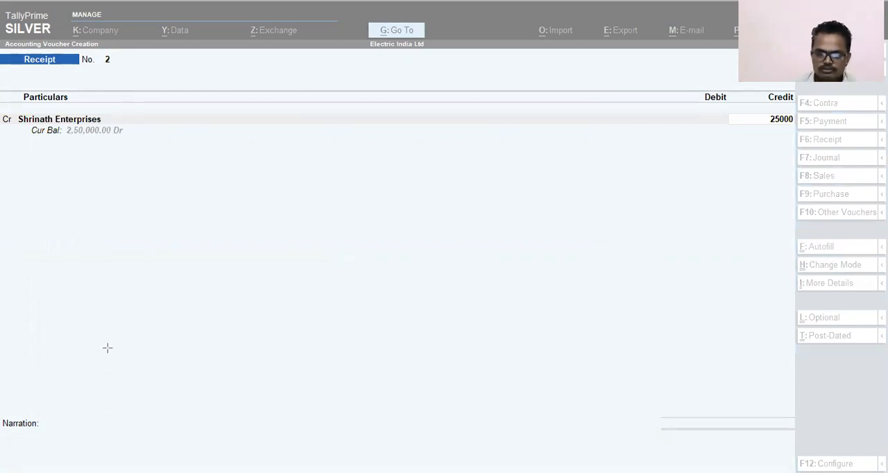
click(738, 132)
text(250)
key(Escape)
text(2,50,)
text(000)
key(Return)
Step: Allocate the 2,50,000 credit to Shrinath Enterprises as Agst Ref against pending bill 1
key(Return)
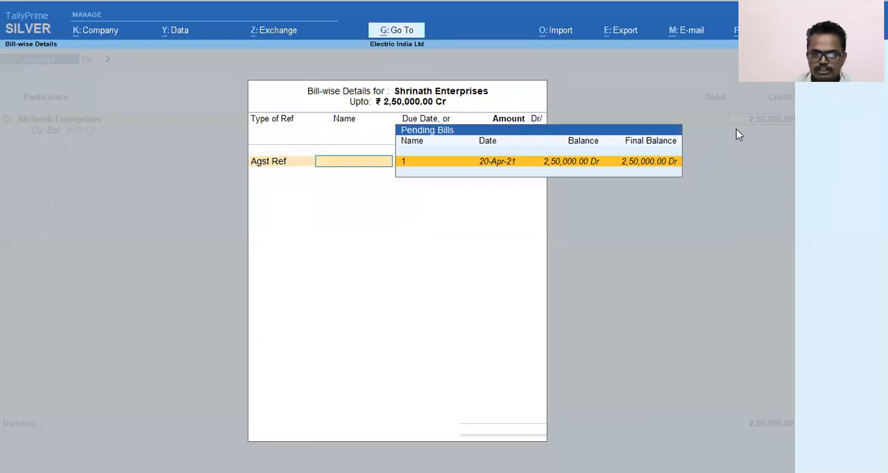
key(Return)
key(Return)
key(Return)
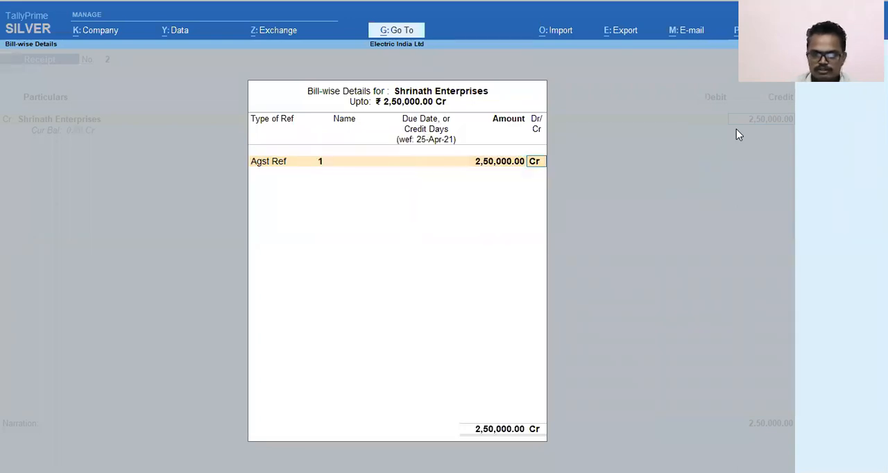
key(Return)
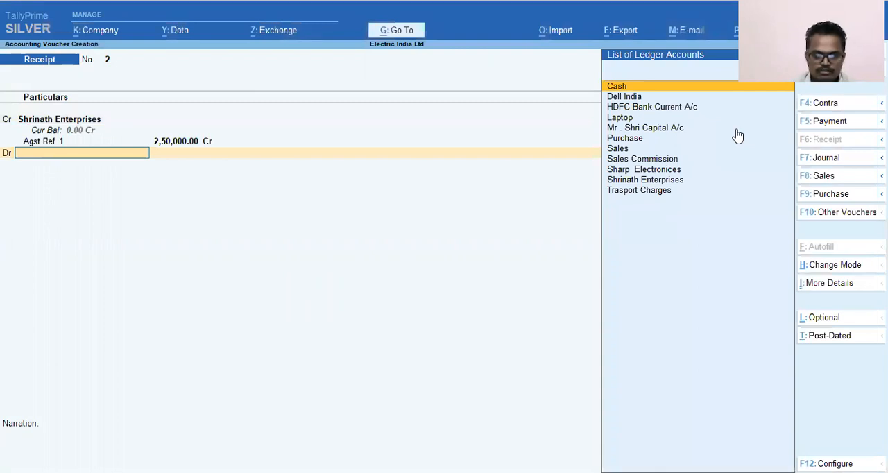
Step: Debit HDFC Bank Current A/c with 2,50,000 and allocate it as Cheque/DD, leaving the instrument number and bank blank
text(Hd)
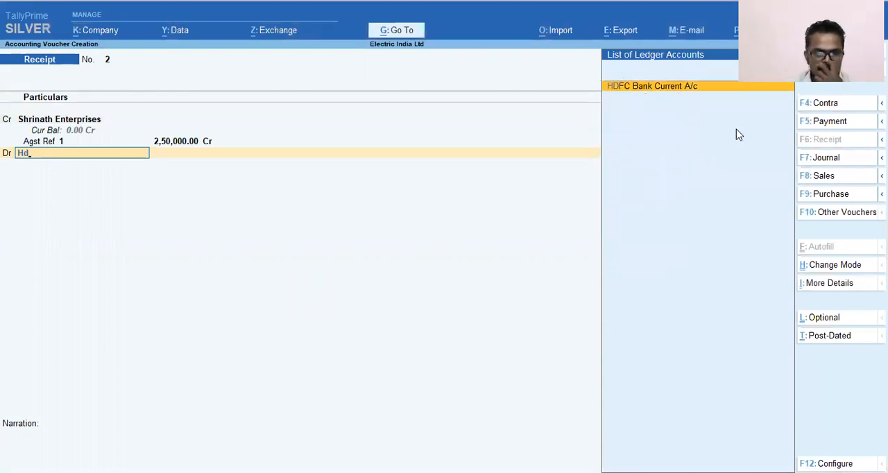
key(Return)
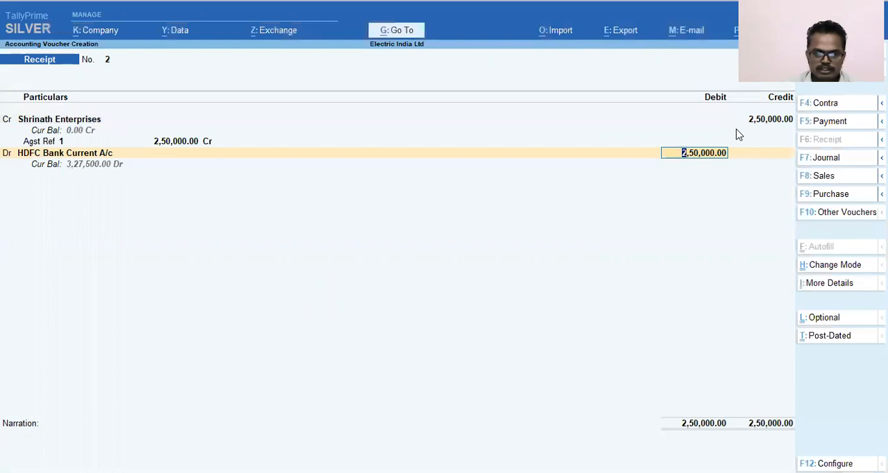
key(Return)
key(Return)
key(Return)
key(Return)
key(Return)
key(Return)
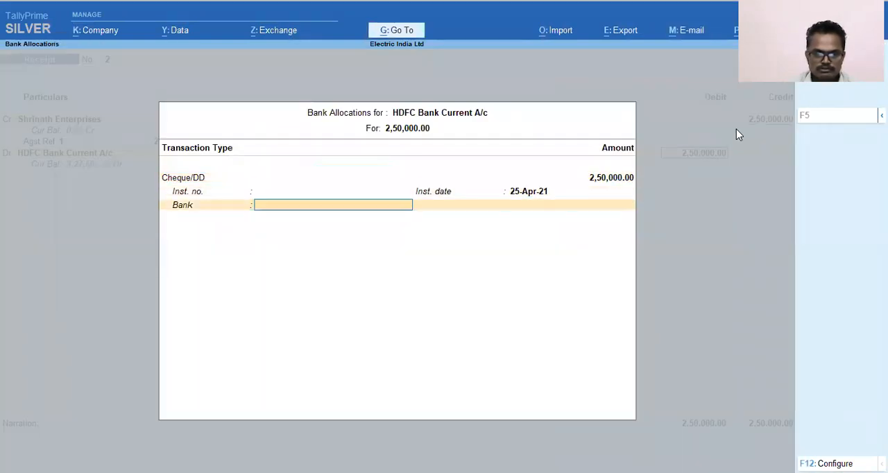
Step: Enter the narration "Being received from Shrinath Enterprises" and save the receipt voucher
text(B)
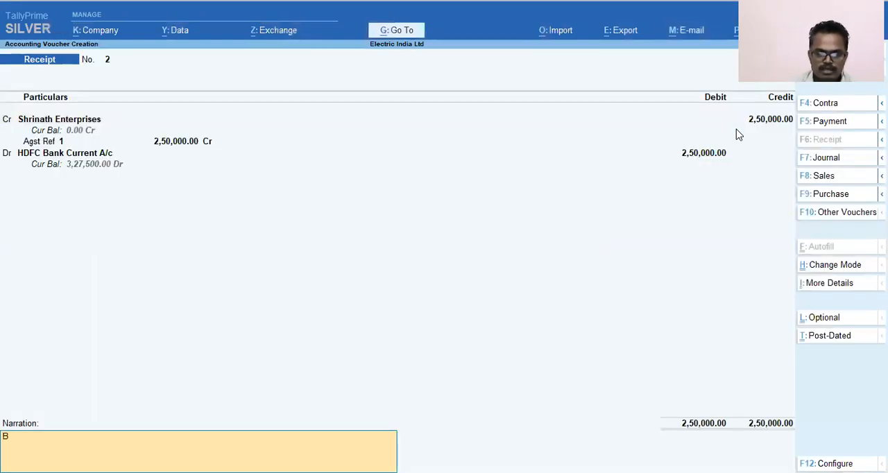
text(eing)
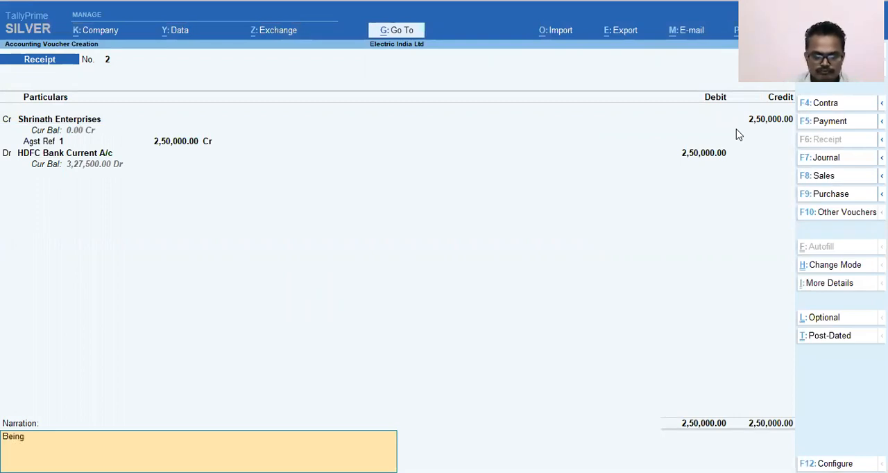
text( received)
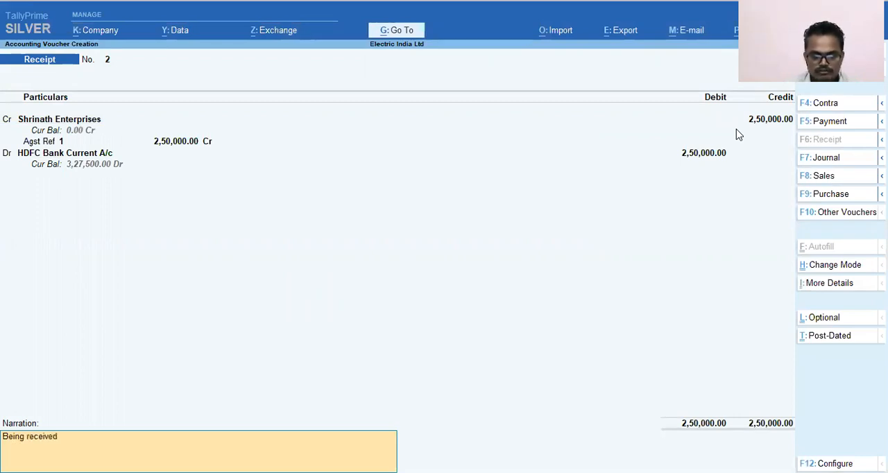
text( from Shrinath)
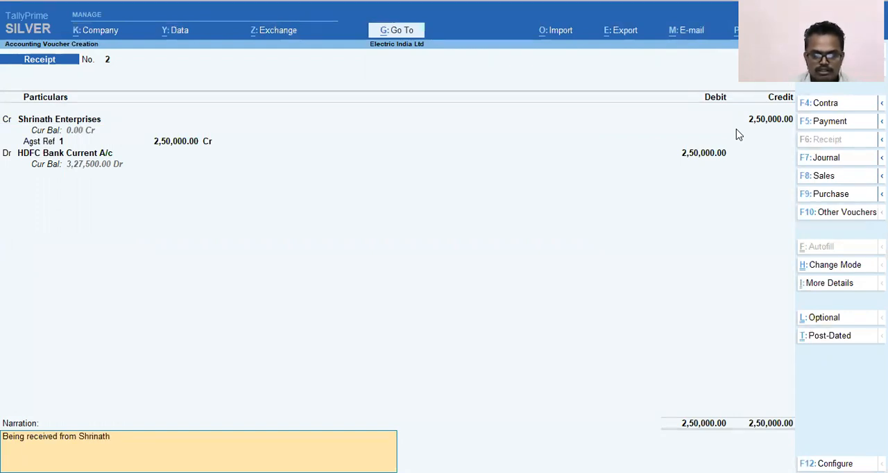
text( Enterprises)
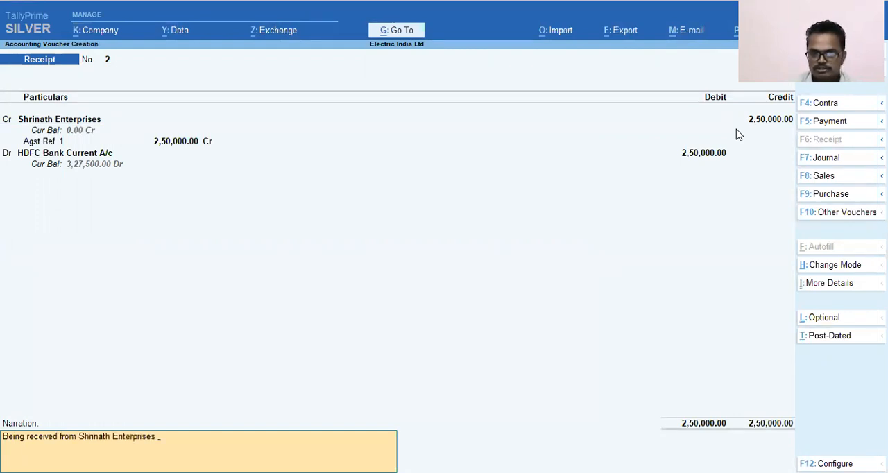
key(Return)
key(Return)
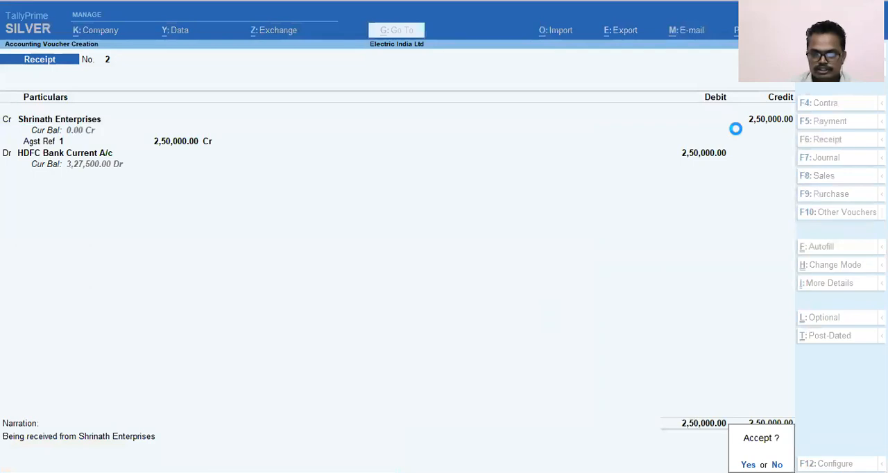
Step: Start a new payment voucher
key(alt+Tab)
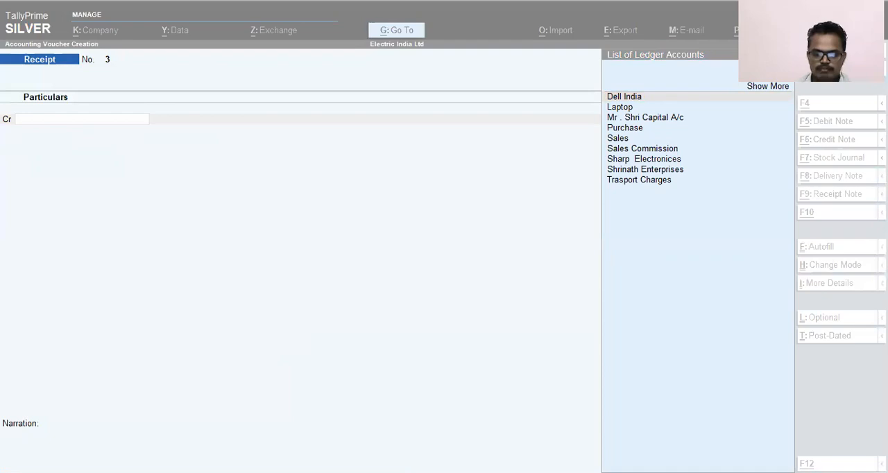
click(512, 330)
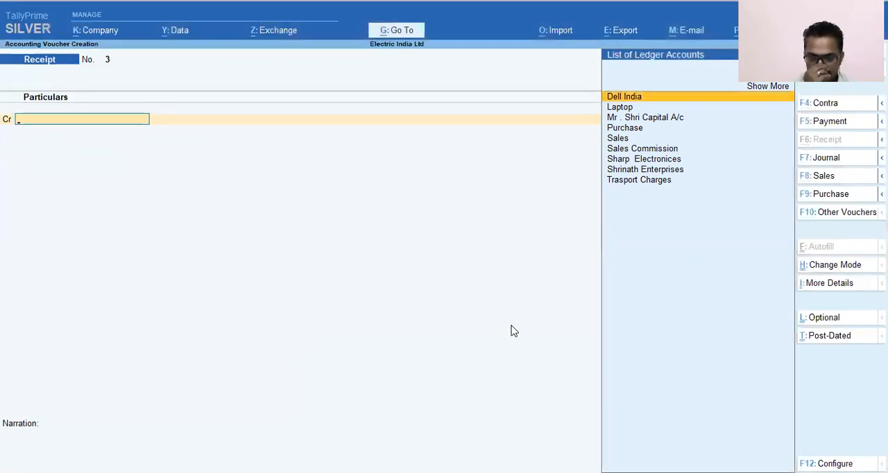
key(F5)
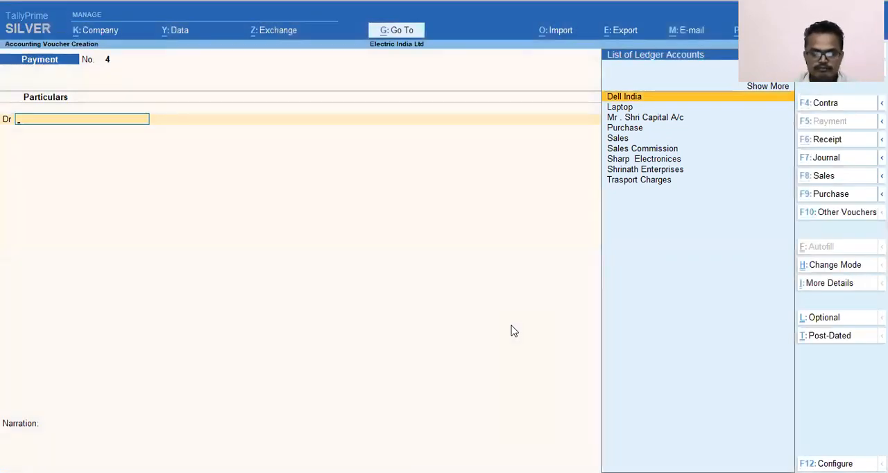
Step: Create a Salary ledger under Indirect Expenses and use it as the debit ledger of the payment voucher
text(Sa)
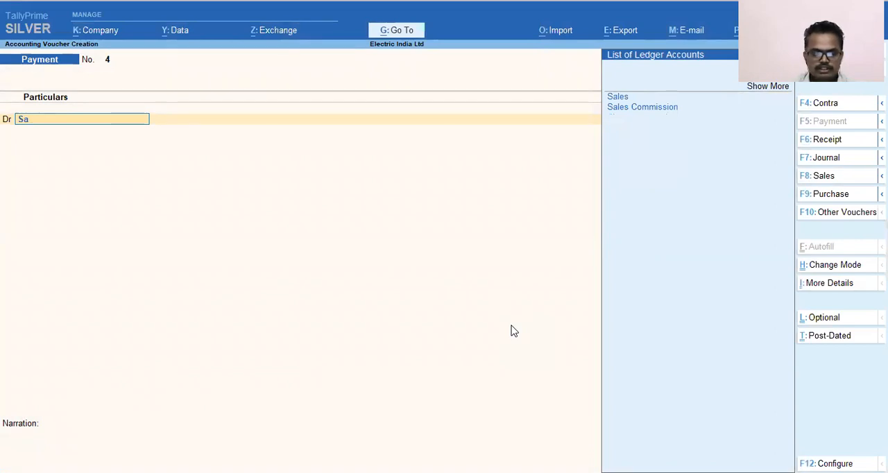
key(alt+c)
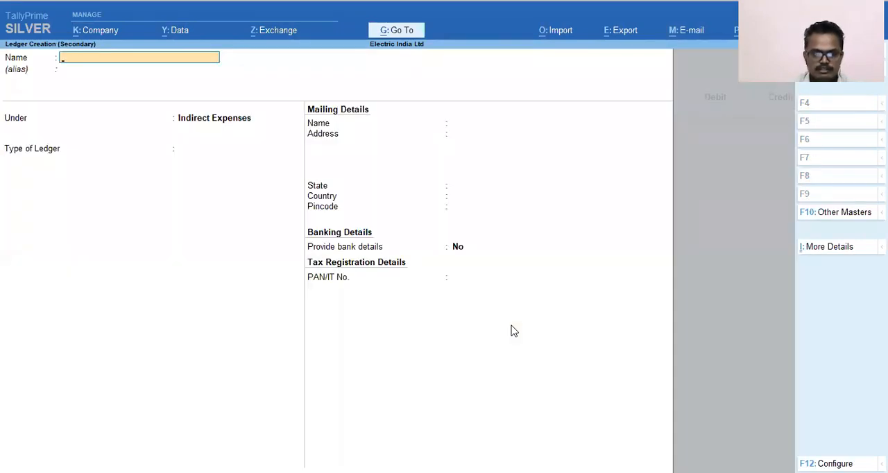
text(Salary)
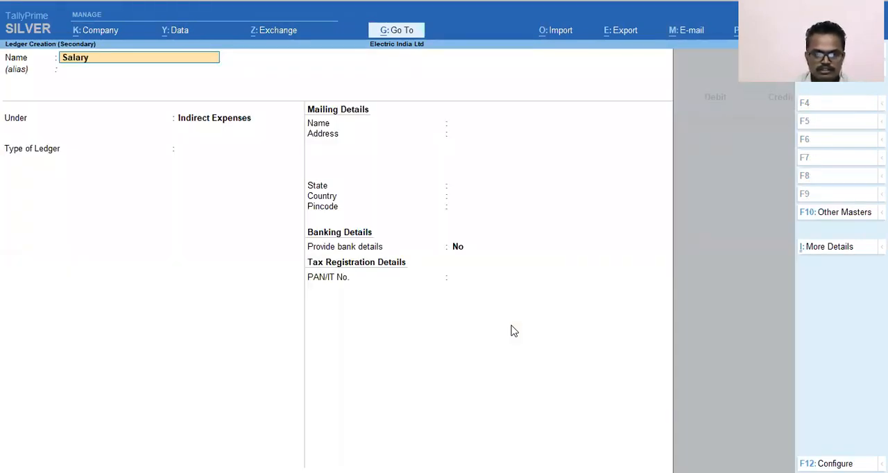
key(Return)
key(Return)
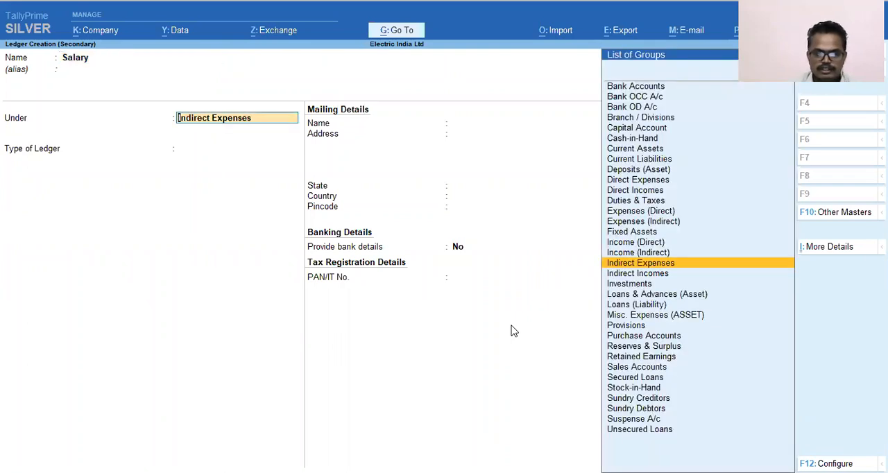
key(Return)
key(Return)
key(Return)
key(Return)
key(Return)
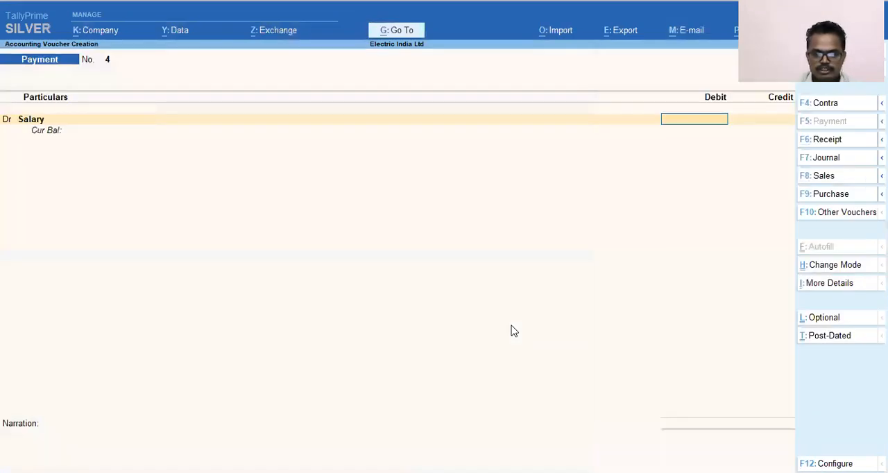
Step: Set the Salary debit to 30,000 and the voucher date to 30-4
text(30000)
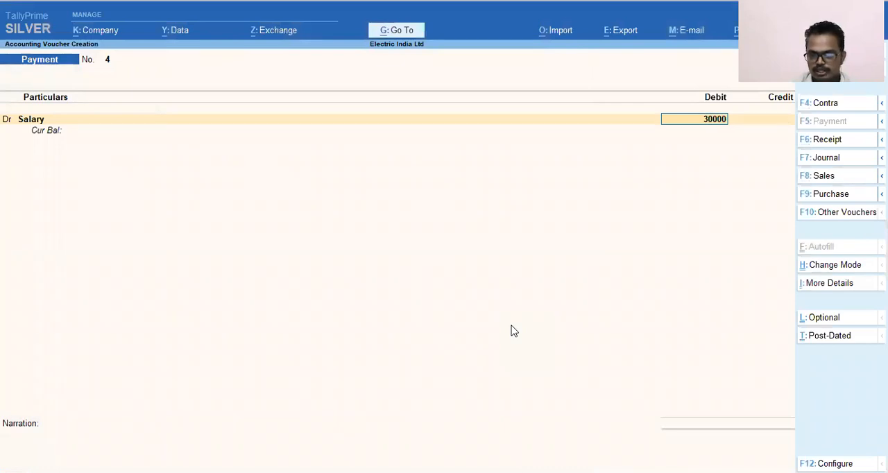
key(Return)
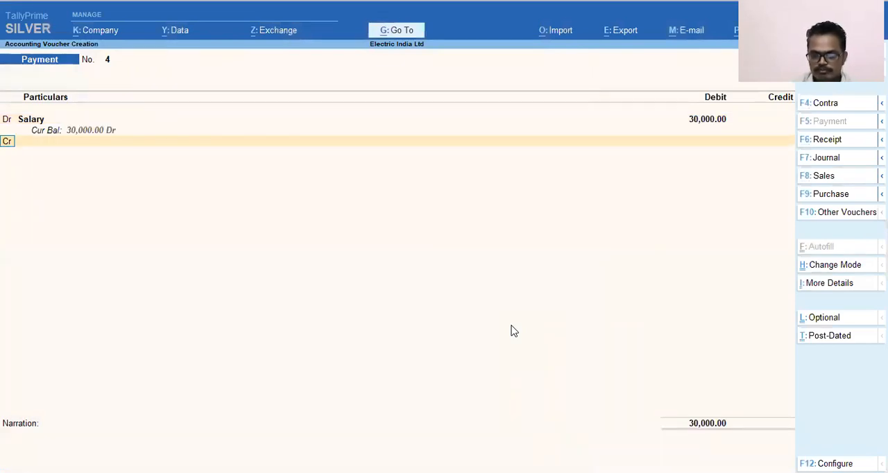
key(F2)
text(30.4)
key(Return)
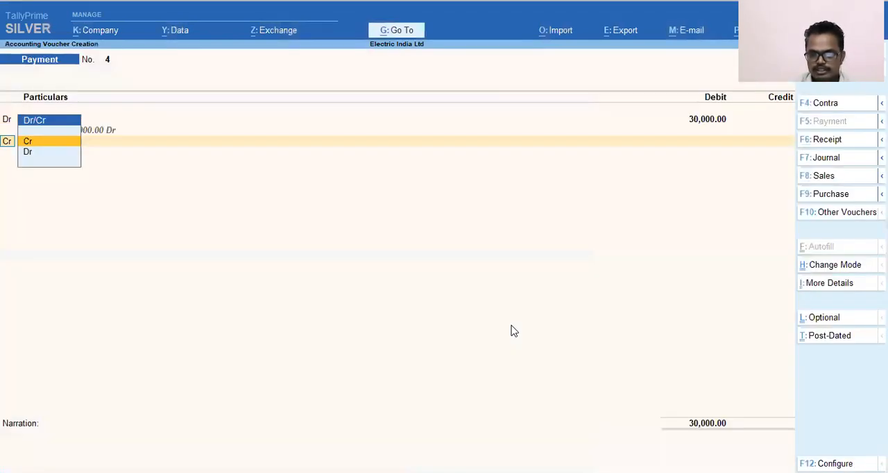
Step: Credit HDFC Bank Current A/c with 30,000 for the salary payment
key(Return)
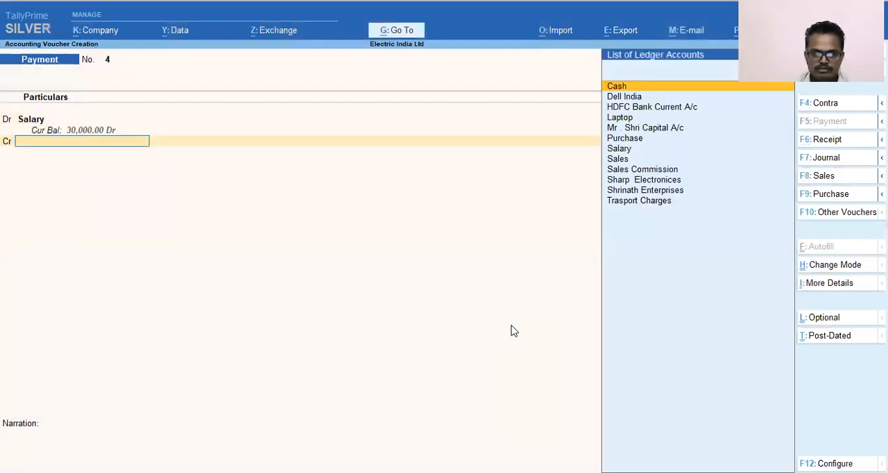
text(Ban)
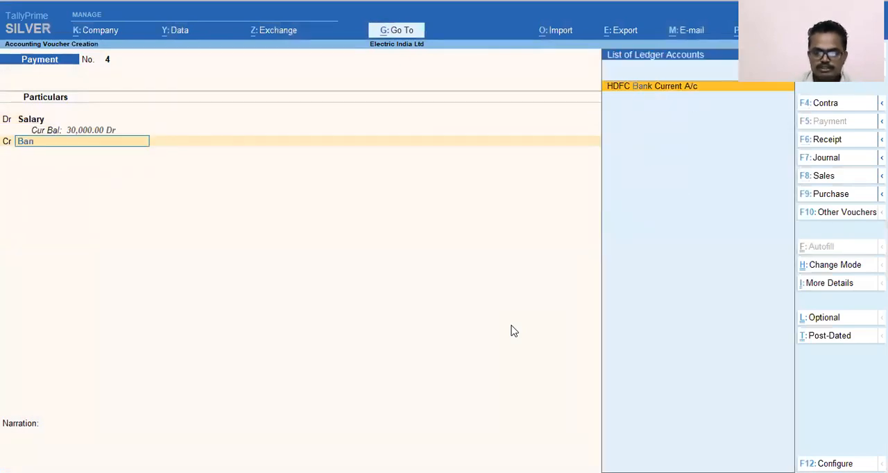
key(Return)
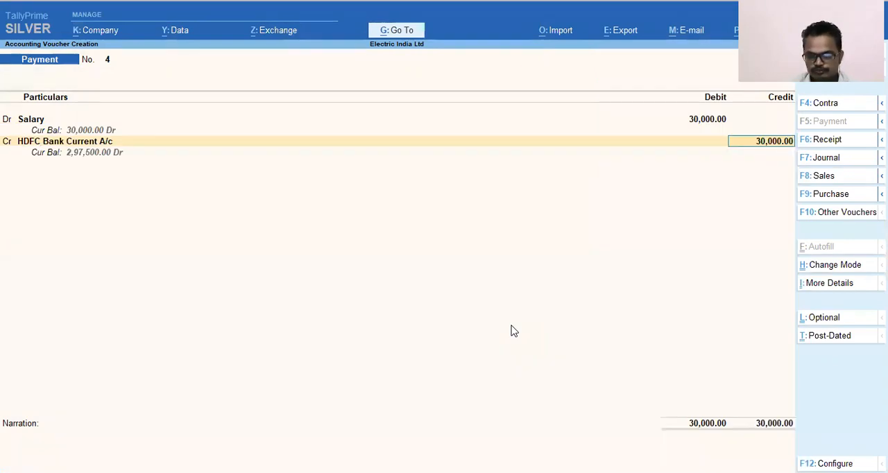
key(Return)
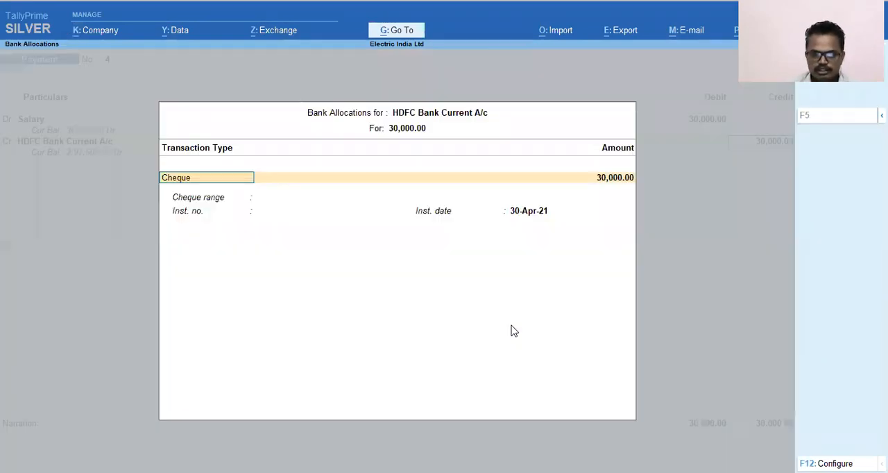
Step: Allocate the 30,000 bank credit as e-Fund Transfer with bank Not Applicable, leaving the account and code fields blank
text(er)
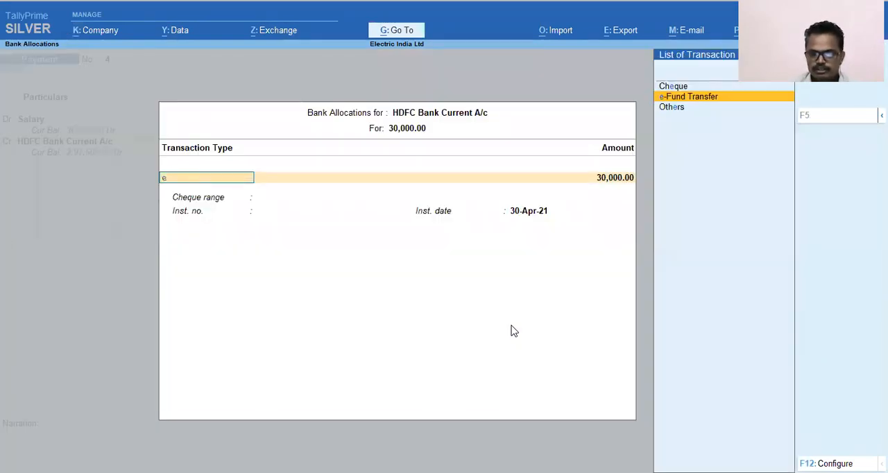
key(Return)
key(Return)
key(Return)
key(Return)
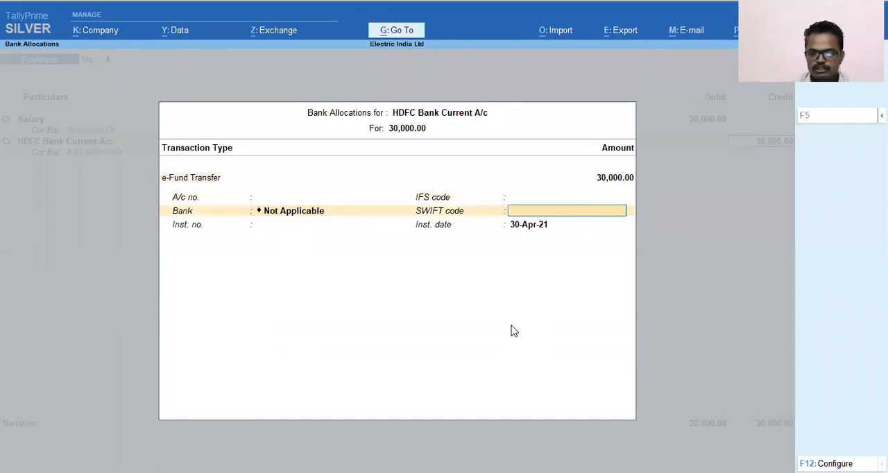
key(Return)
key(Return)
Step: Enter the narration "Being Salary paid to staff" and save the payment voucher
text(Being Salary)
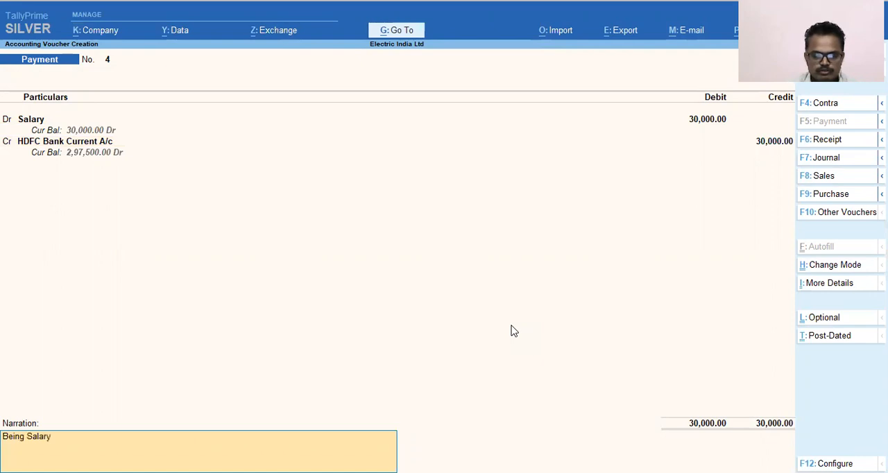
text( paid to staf)
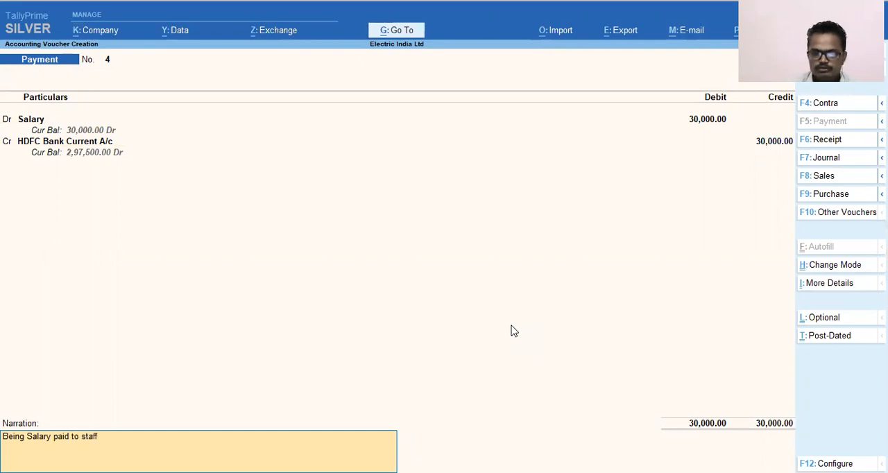
text(f)
key(Return)
key(Return)
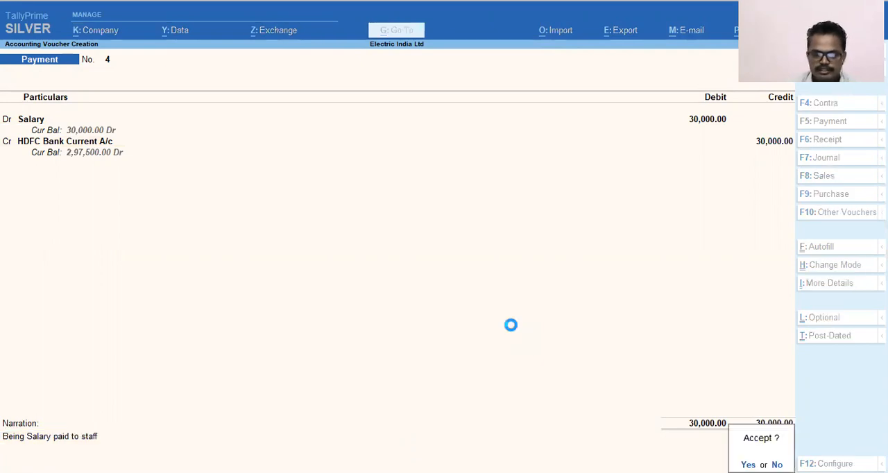
key(ctrl)
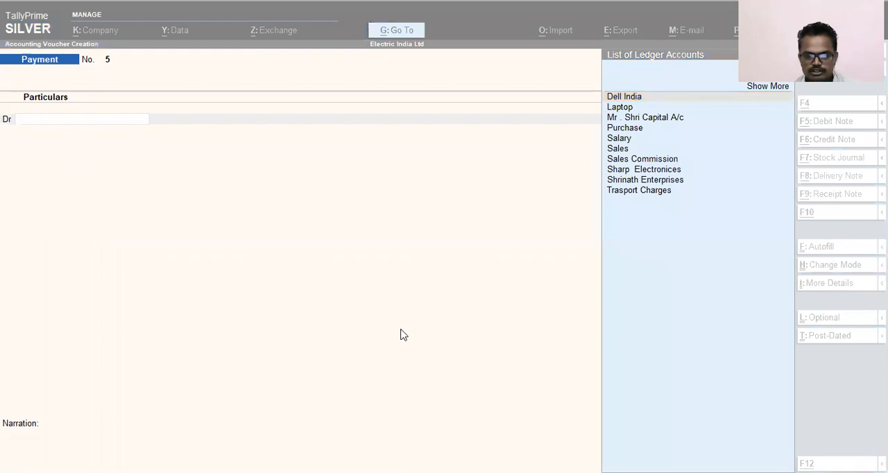
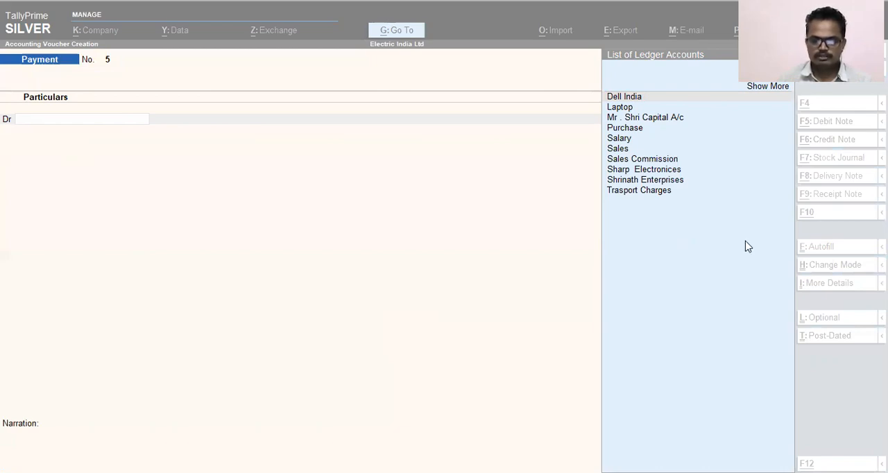
Step: Set the date of the new payment voucher to 30.4
key(F2)
text(30.4)
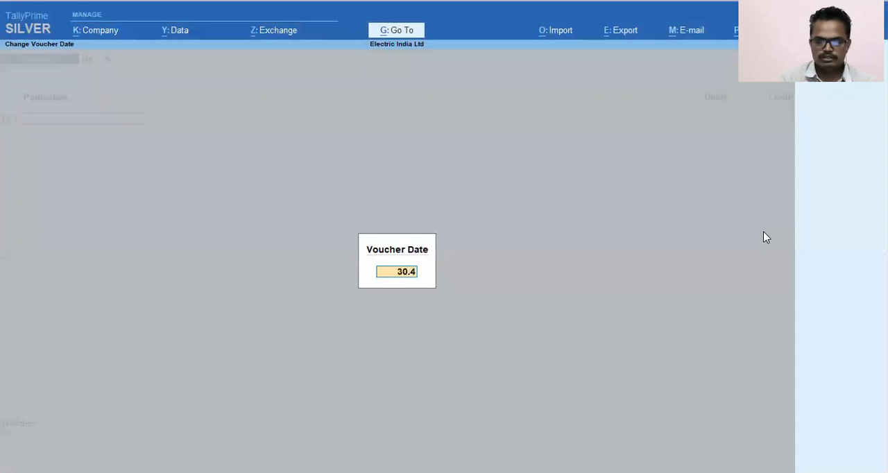
key(Return)
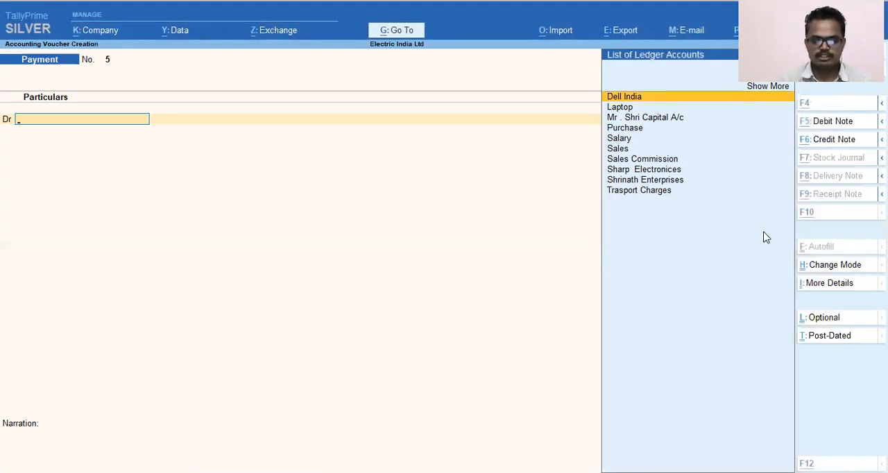
Step: Create a ledger named "Staff Welfer Expenses" under Indirect Expenses for the voucher's debit line
key(alt+c)
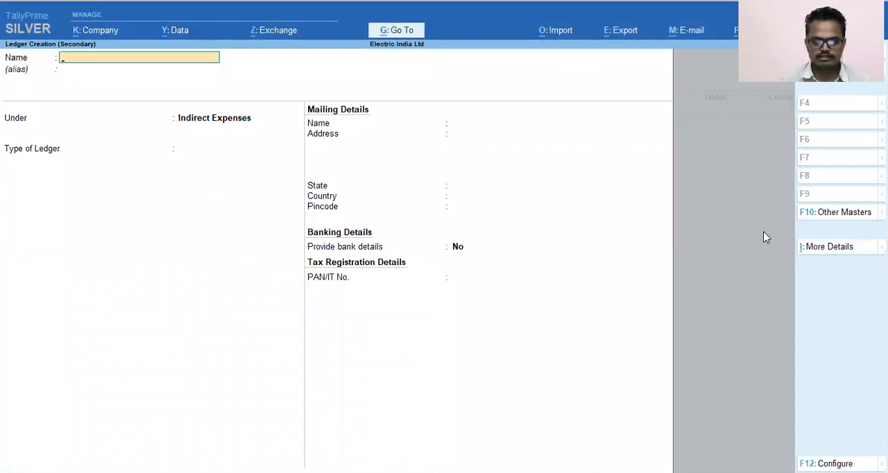
text(Staff We)
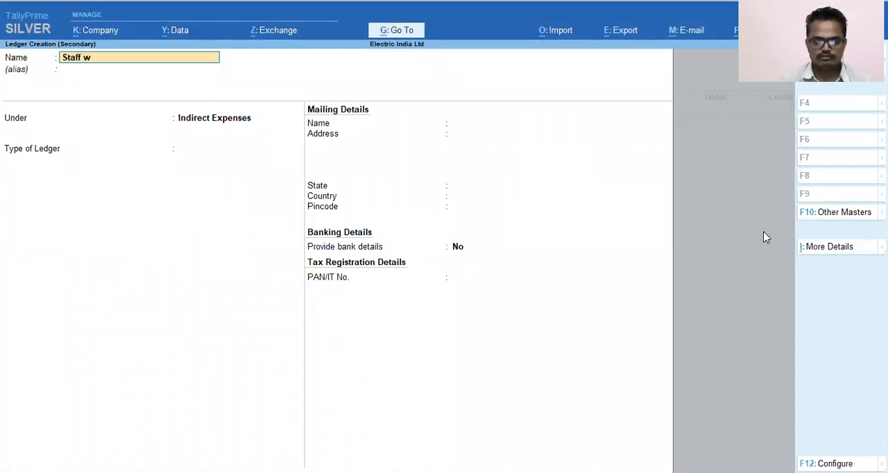
text(lfer Expenses)
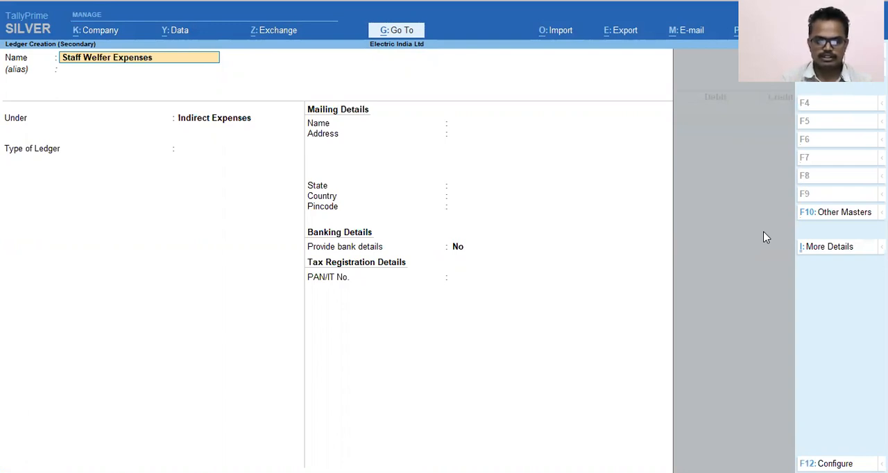
key(Return)
key(Return)
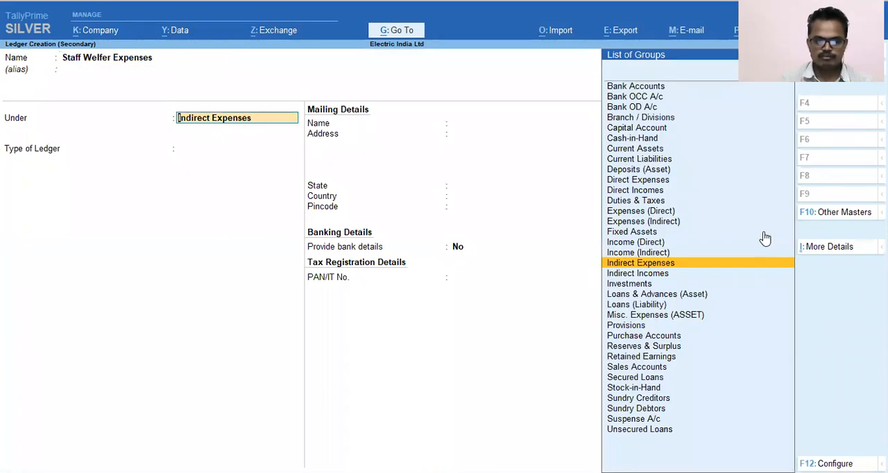
key(Return)
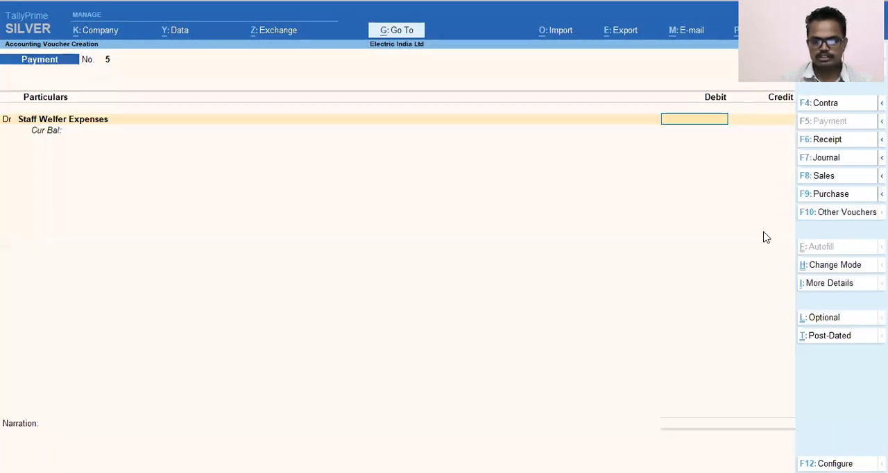
Step: Debit Staff Welfer Expenses with 1,500 and credit Cash with the same amount
text(15000)
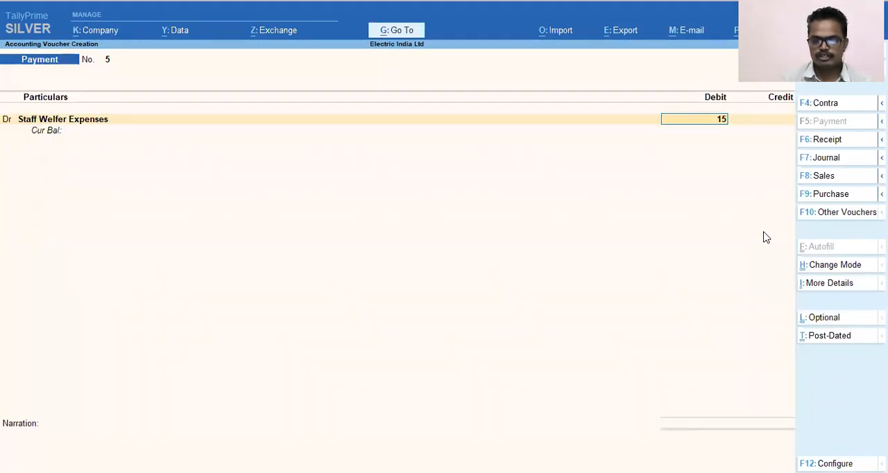
key(BackSpace)
key(Return)
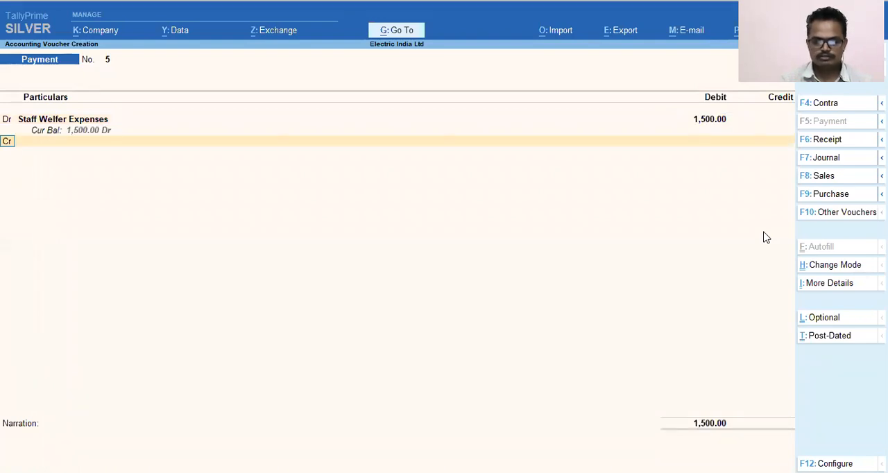
key(Return)
text(Cas)
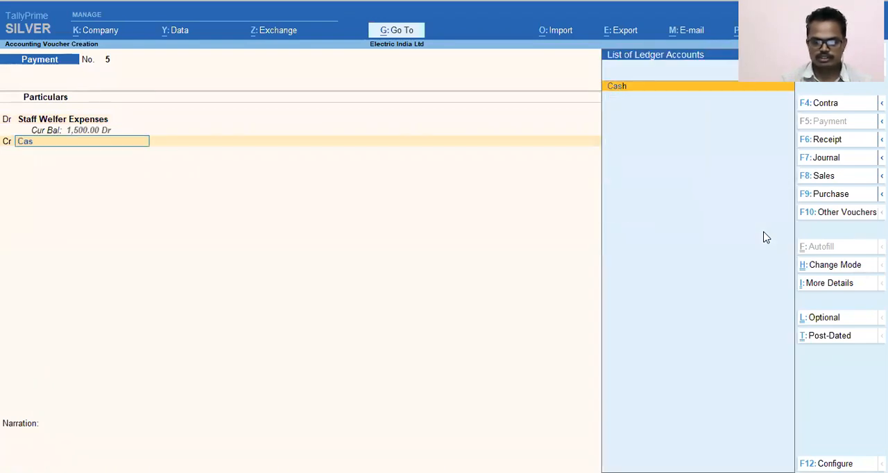
key(alt+Tab)
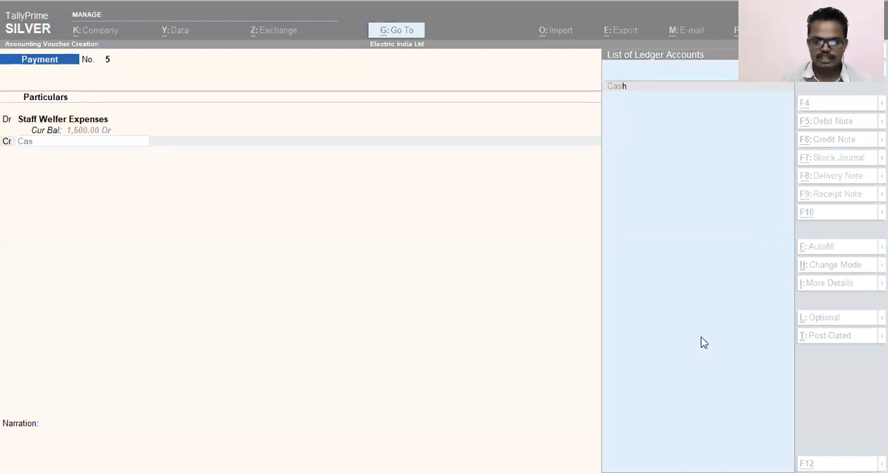
key(alt+Tab)
key(Return)
key(Return)
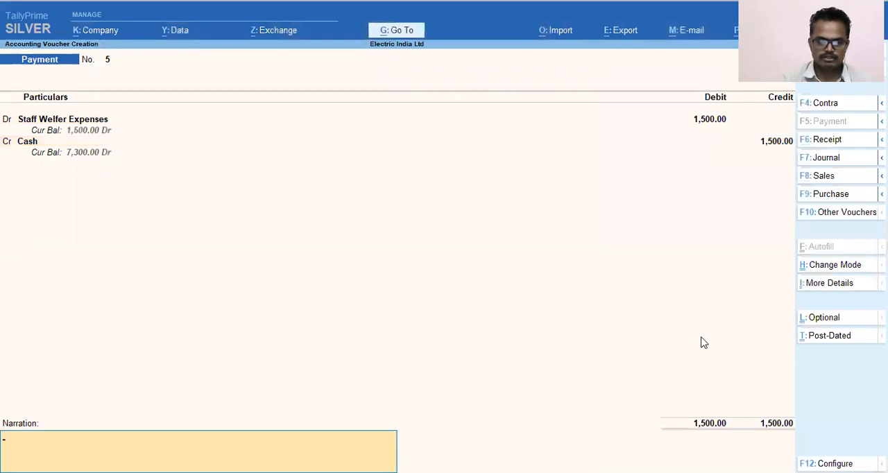
Step: Enter the narration "celebrated the Employee Birthday and spend of Rs 1500/-" and save the payment voucher
key(alt+Tab)
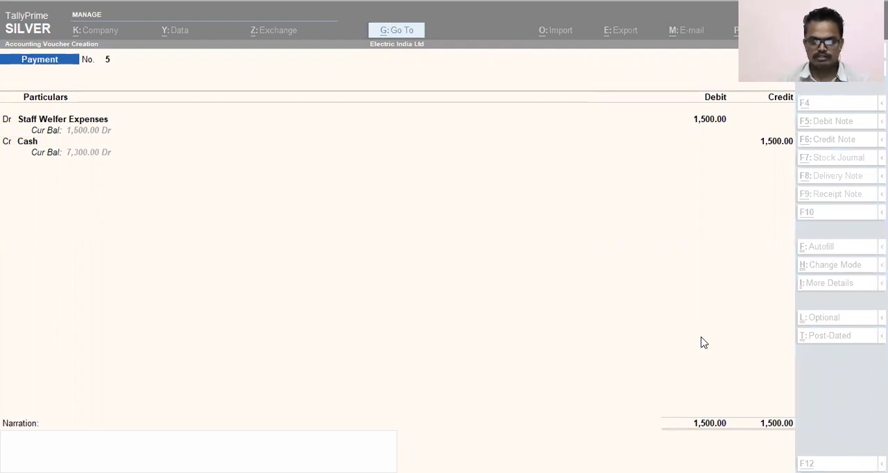
key(alt+Tab)
text(celebrated the Employee Birthday and spend of Rs 1500/-)
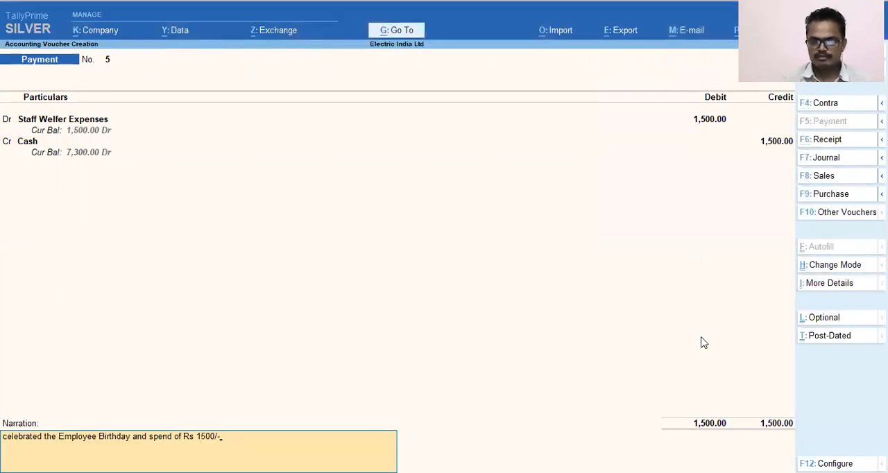
key(Return)
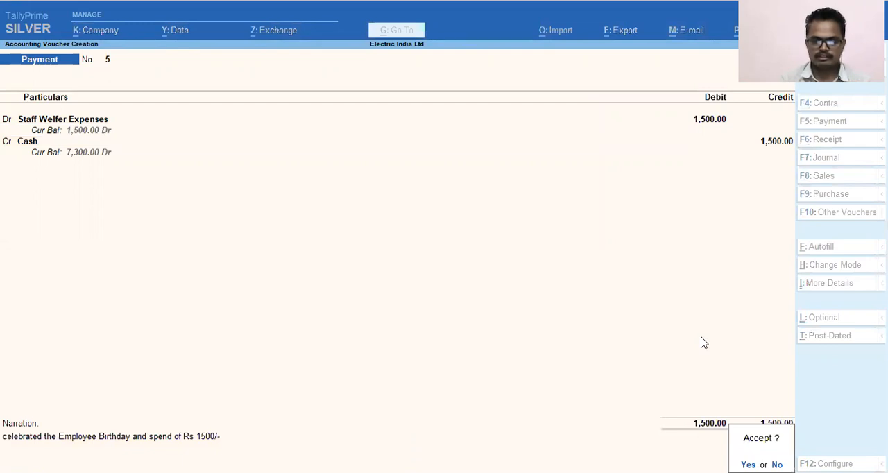
key(y)
Step: Leave voucher entry and review the Profit & Loss A/c for its stock, purchase and sales entries
key(alt+Tab)
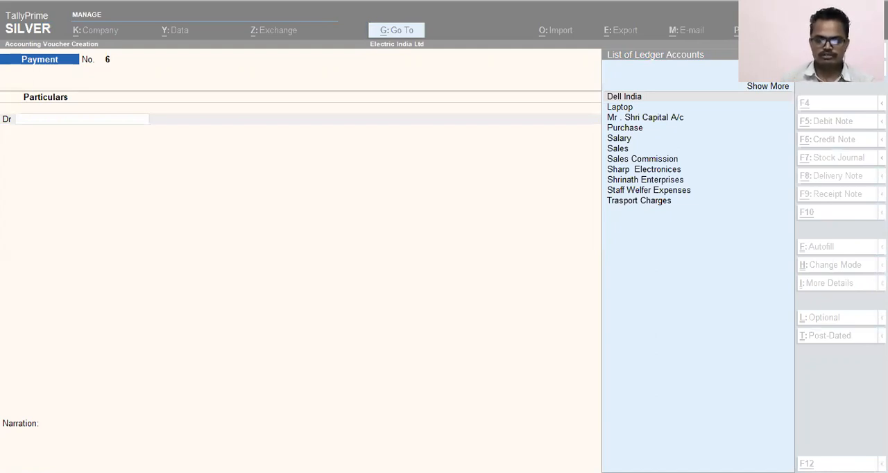
key(Escape)
key(Escape)
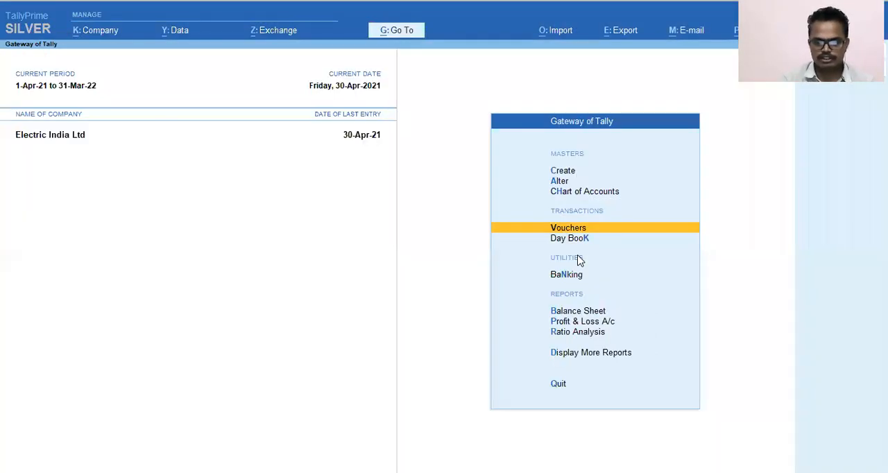
key(Escape)
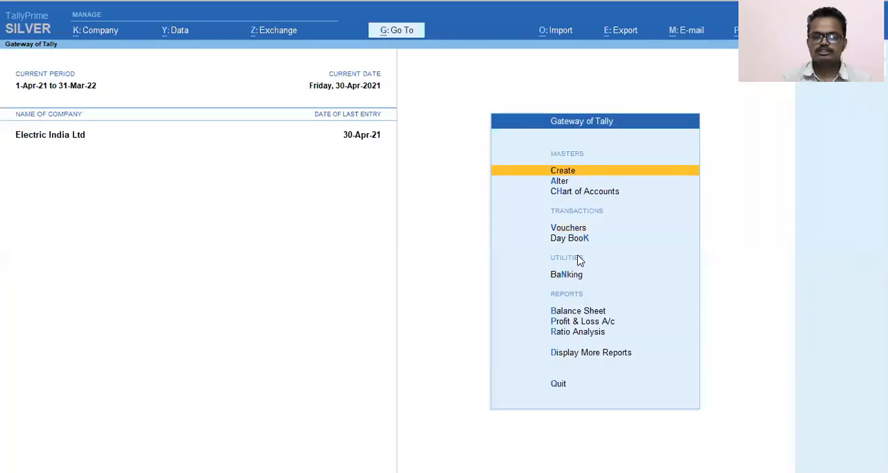
key(Down)
key(Down)
key(Down)
key(Down)
key(Down)
key(Down)
key(Down)
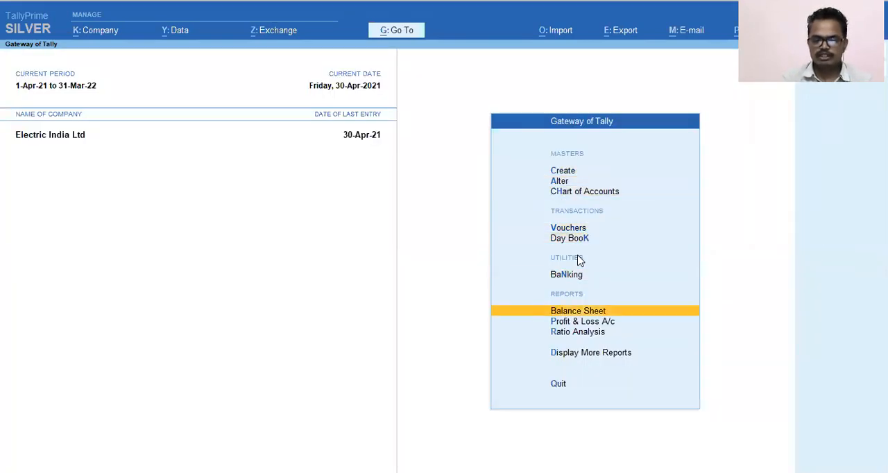
key(Return)
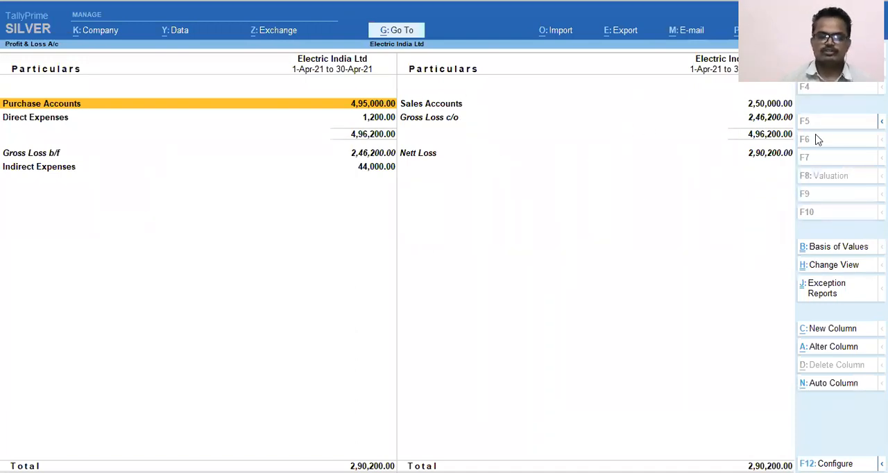
key(Escape)
Step: Create a ledger named "Stock" under the Stock-in-Hand group, leaving bank details at No and the opening balance empty
key(Up)
key(Up)
key(Up)
key(Up)
key(Up)
key(Up)
key(Up)
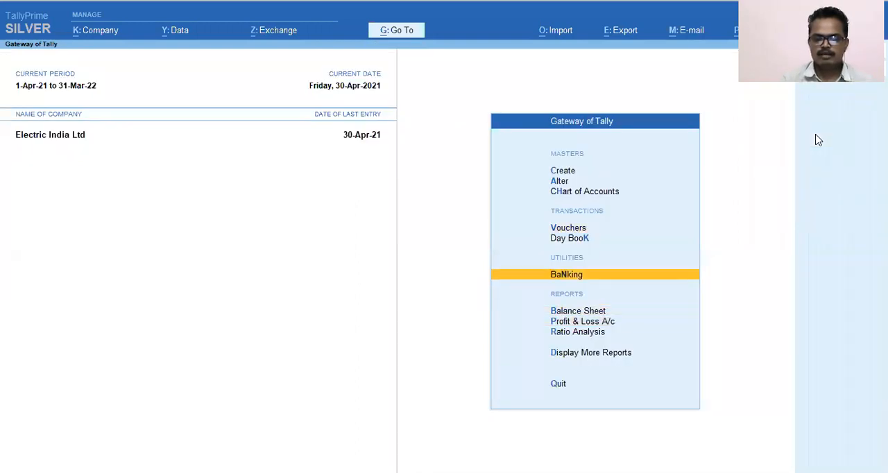
key(Return)
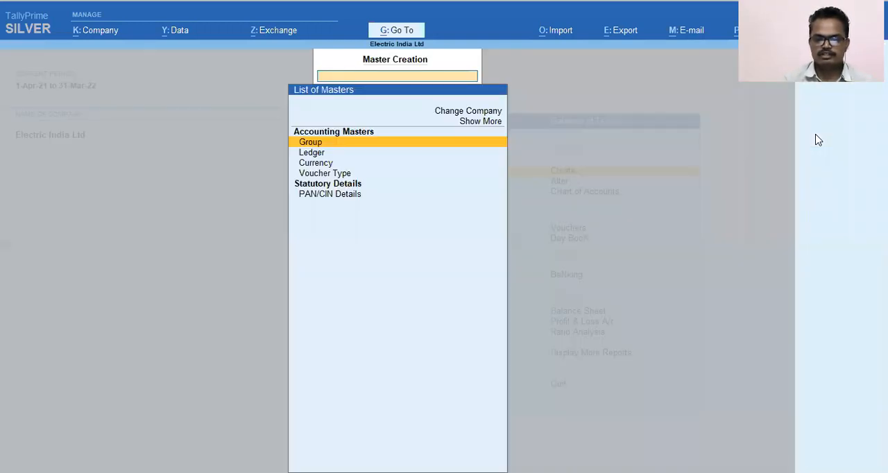
key(Down)
key(Return)
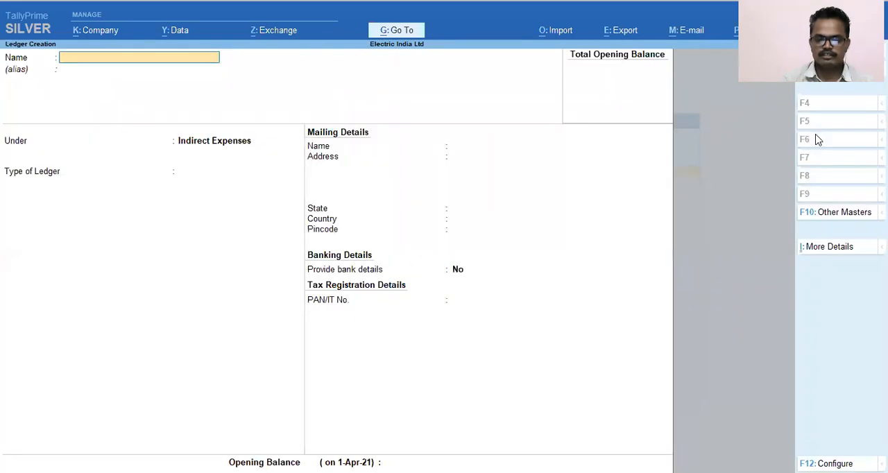
text(Stock)
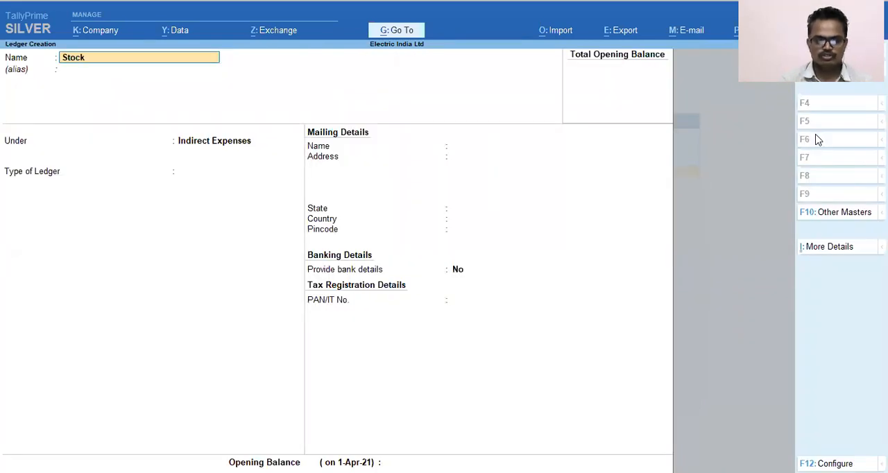
key(Return)
key(Return)
text(Stoc)
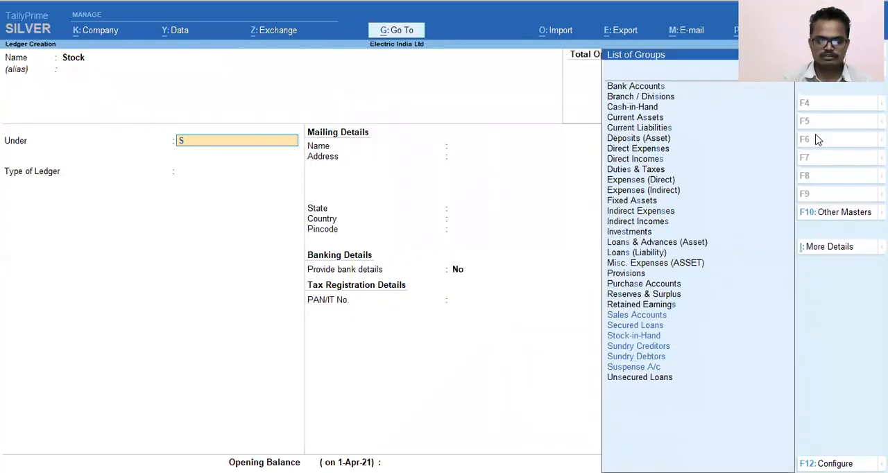
key(Return)
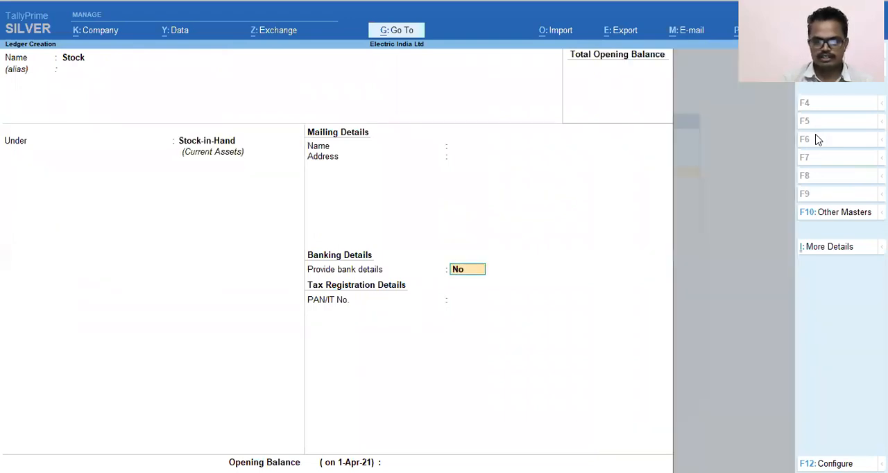
key(Return)
key(Return)
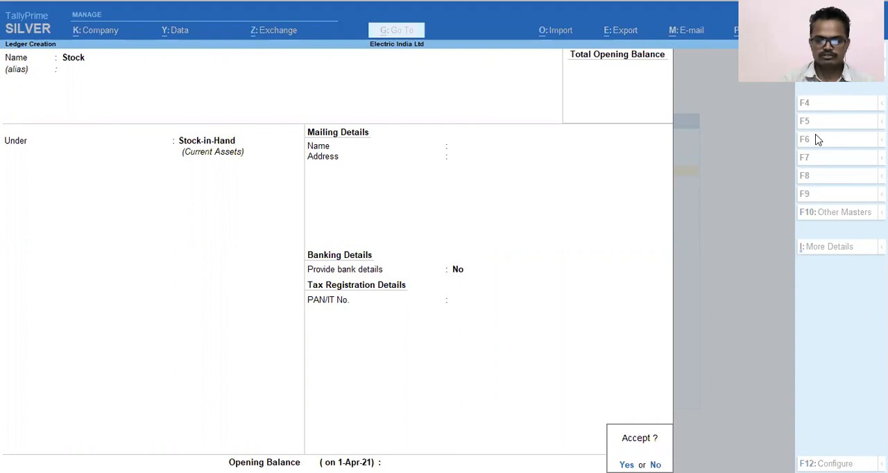
key(Return)
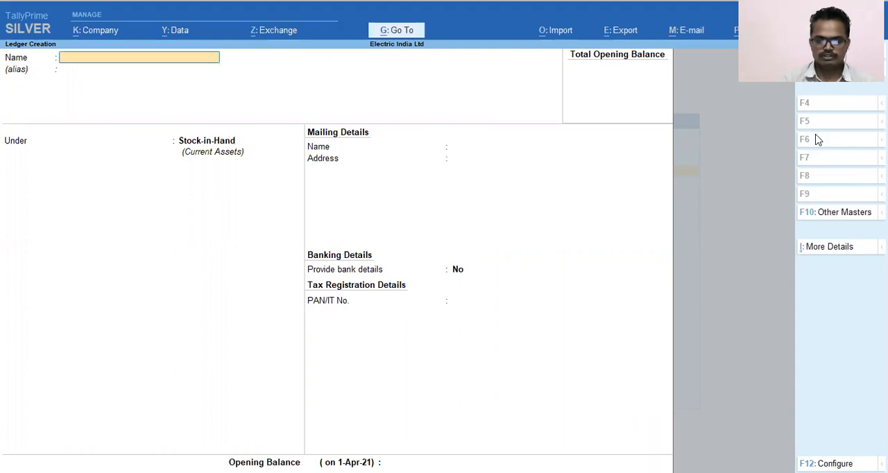
Step: Leave ledger creation and open the Profit & Loss A/c at the Closing Stock line
key(Escape)
key(Return)
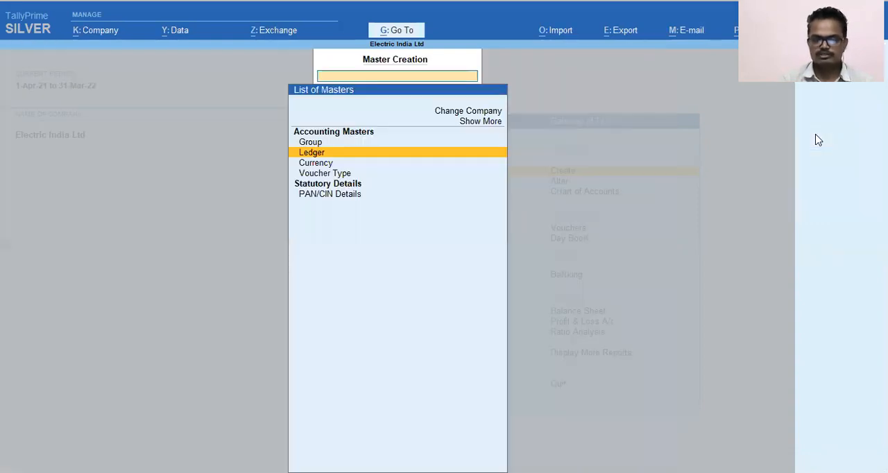
key(Escape)
key(Down)
key(Down)
key(Down)
key(Down)
key(Down)
key(Down)
key(Down)
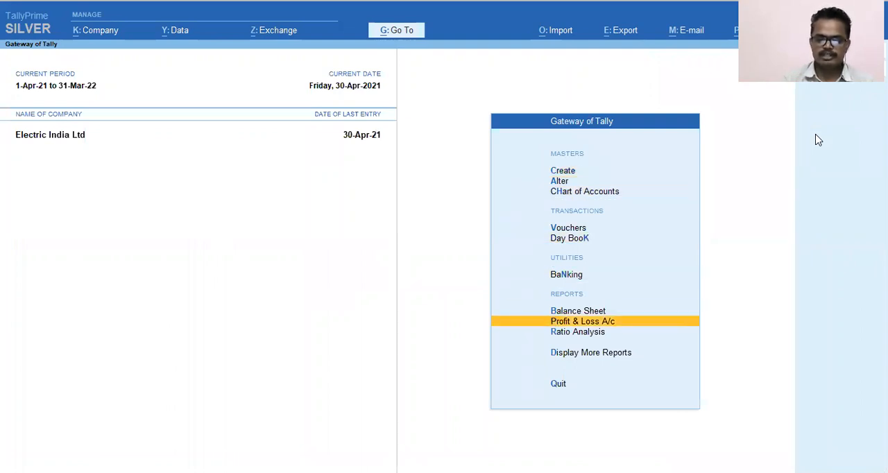
key(Return)
key(Right)
key(Down)
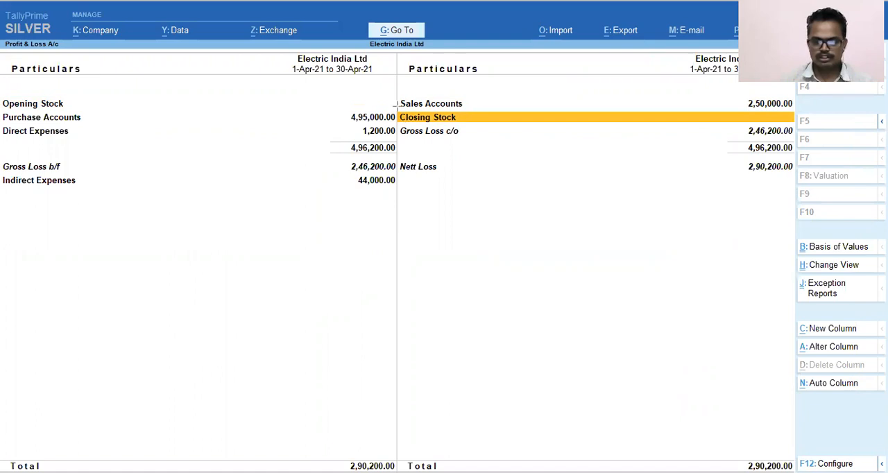
drag(394, 111, 739, 149)
drag(666, 135, 667, 128)
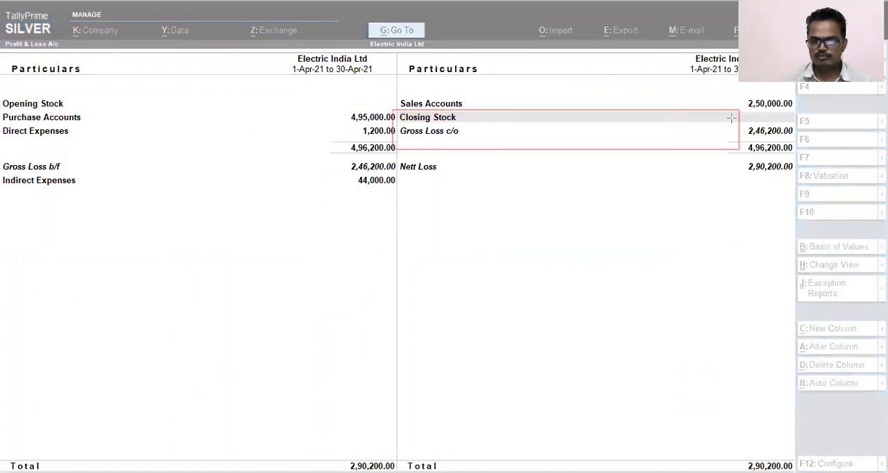
mouse_move(747, 111)
mouse_down()
mouse_move(769, 129)
mouse_move(794, 123)
mouse_up()
mouse_move(2, 93)
mouse_down()
mouse_move(340, 117)
mouse_move(390, 109)
mouse_up()
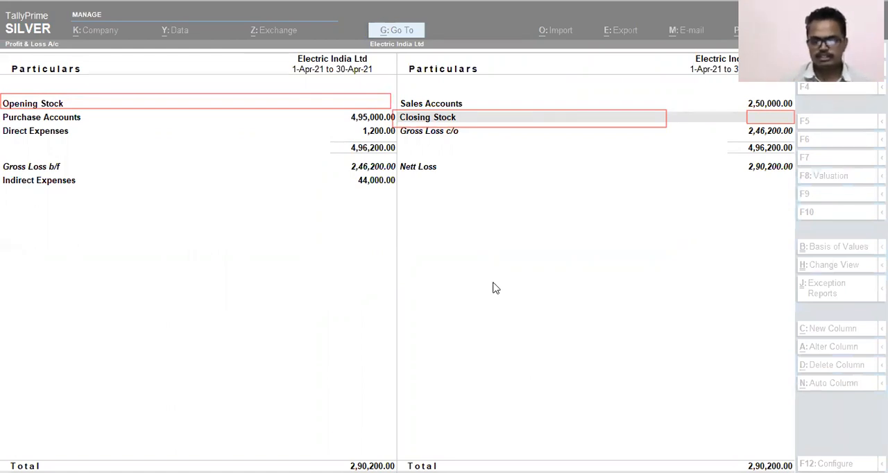
key(Escape)
Step: Drill down from Closing Stock to the Stock-in-Hand group summary
key(Right)
key(Down)
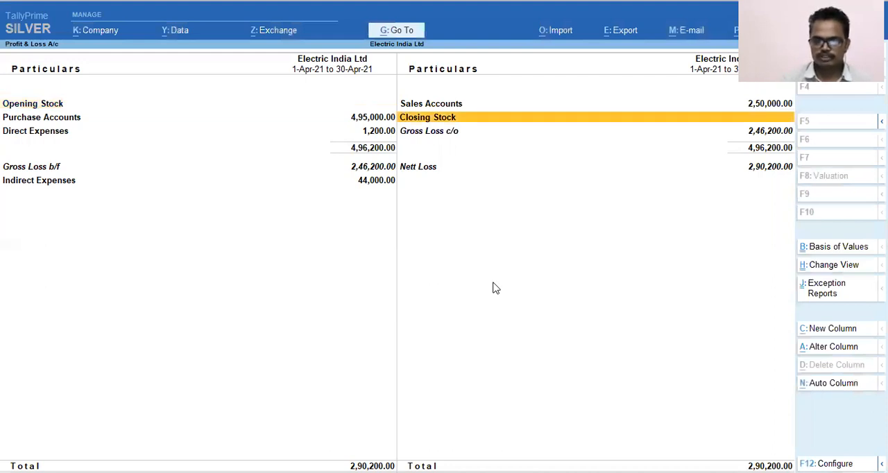
key(Return)
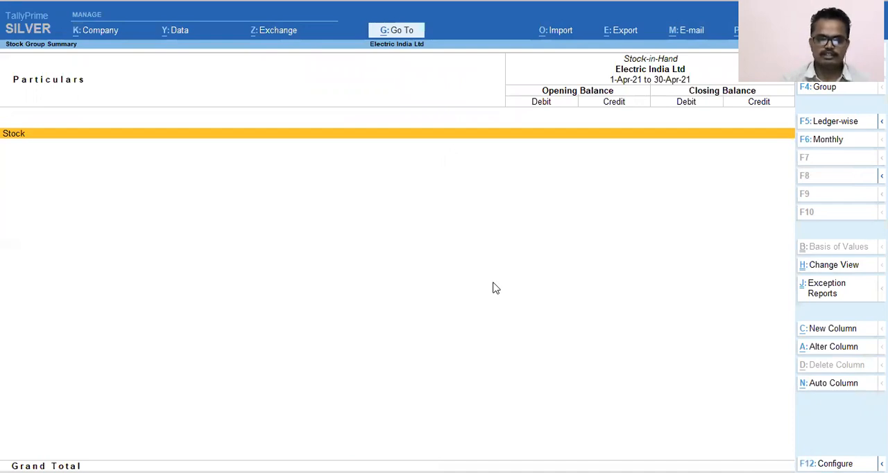
Step: Open the Stock ledger for alteration and enter a closing balance of 3,00,000 dated 30-Apr-21, leaving the opening balance empty
key(ctrl+Return)
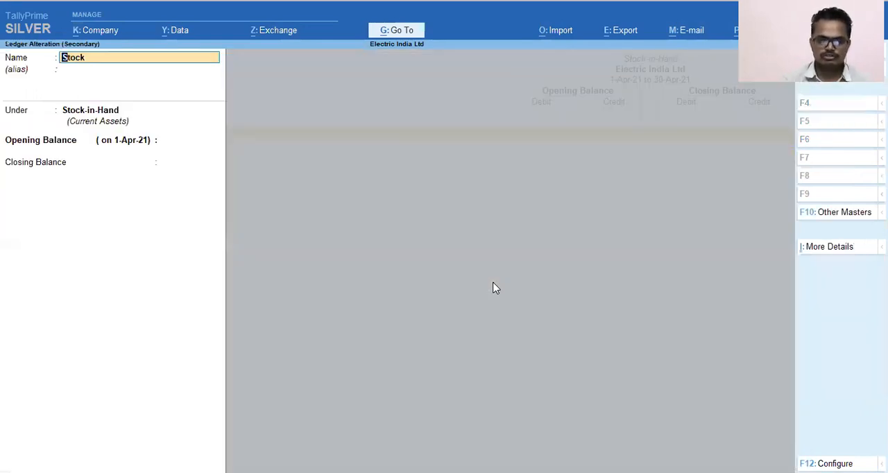
key(Return)
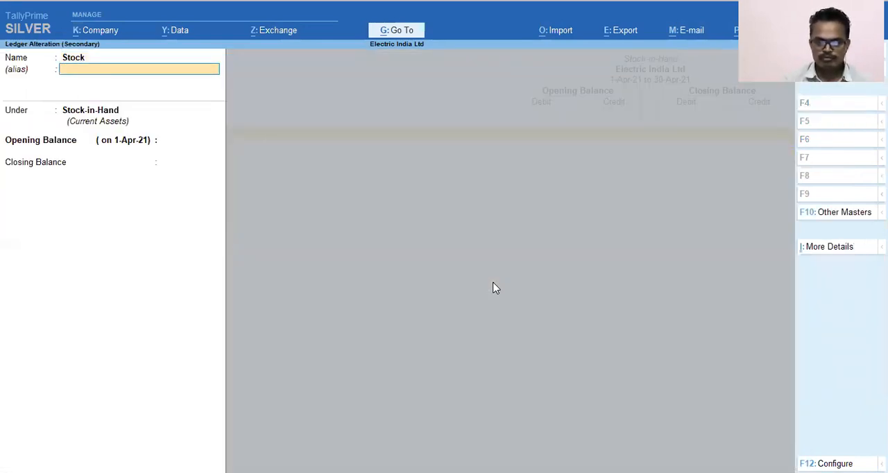
key(Return)
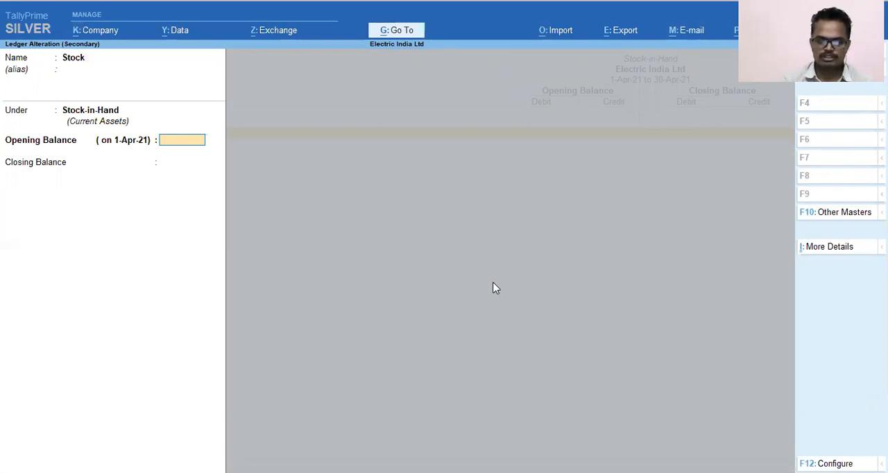
key(Return)
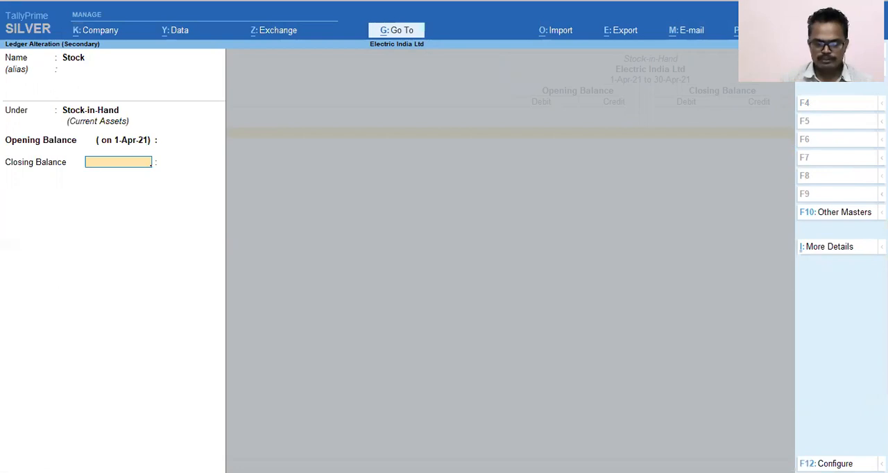
key(Return)
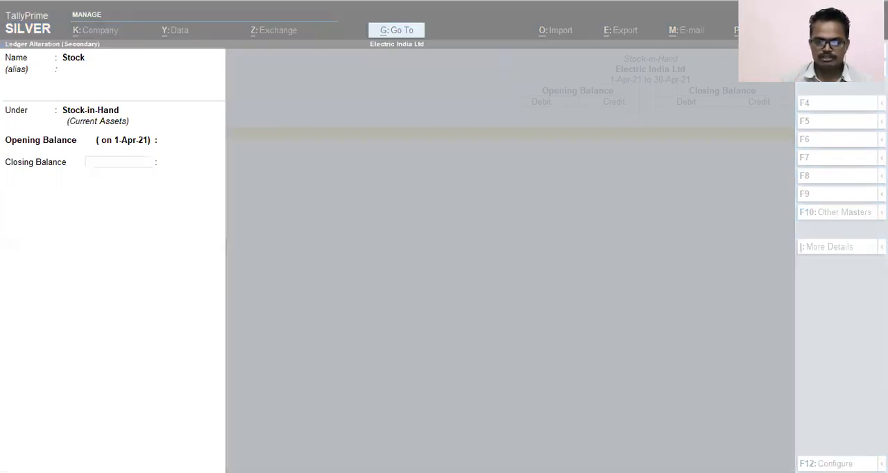
text(3)
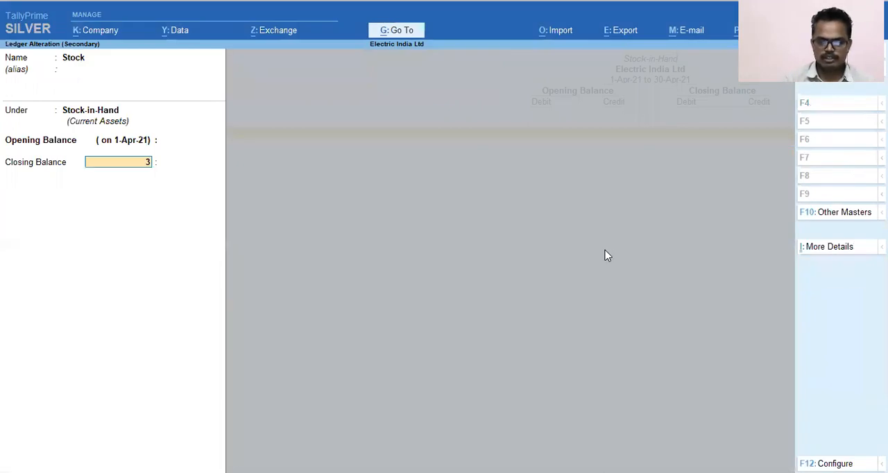
text(0.4.21)
key(Return)
text(300000)
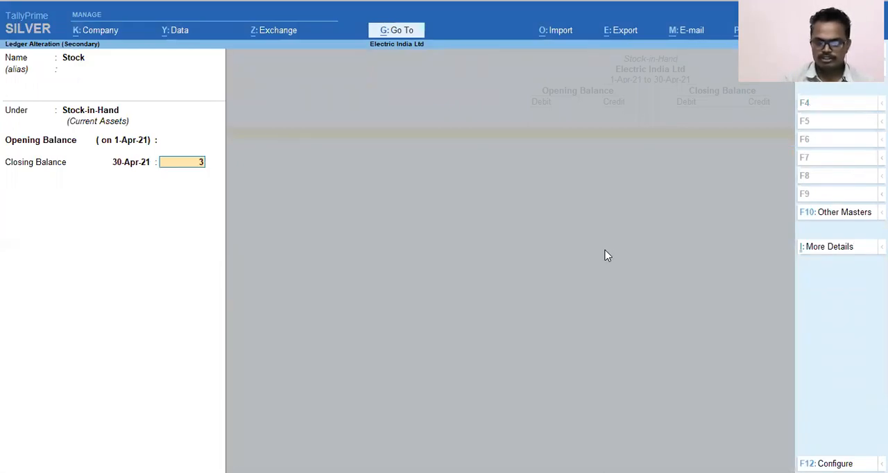
key(Return)
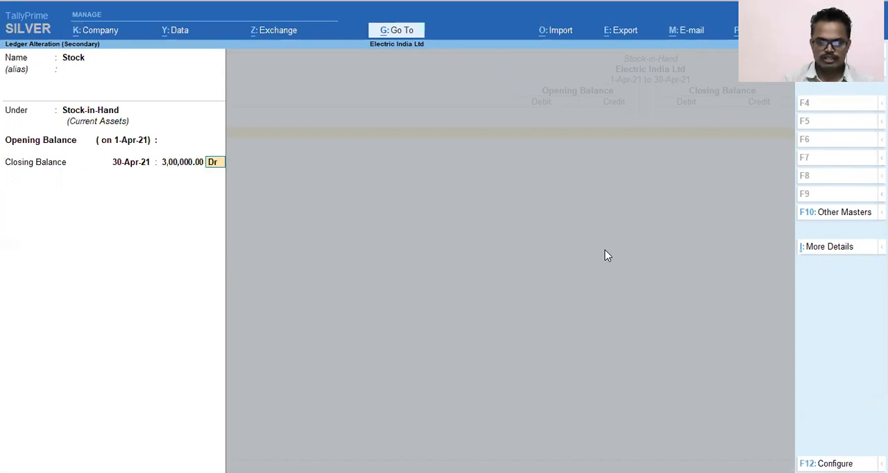
Step: Keep the Stock ledger's closing balance as Dr and save the altered ledger
key(Return)
key(BackSpace)
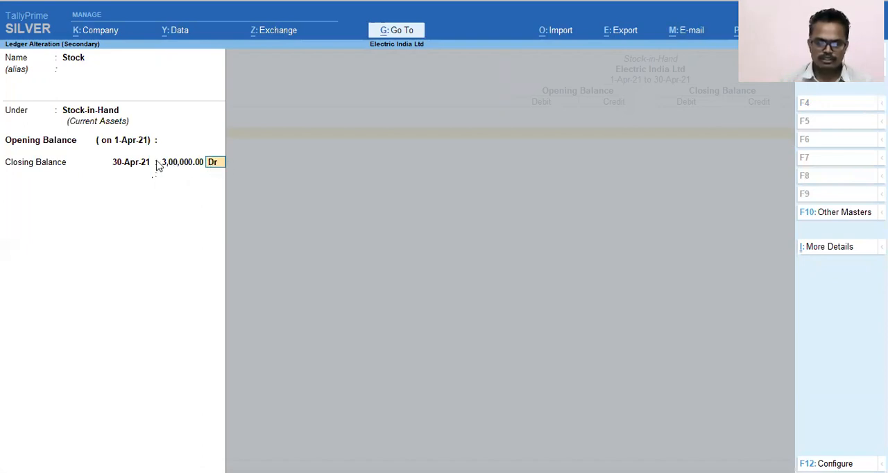
key(Return)
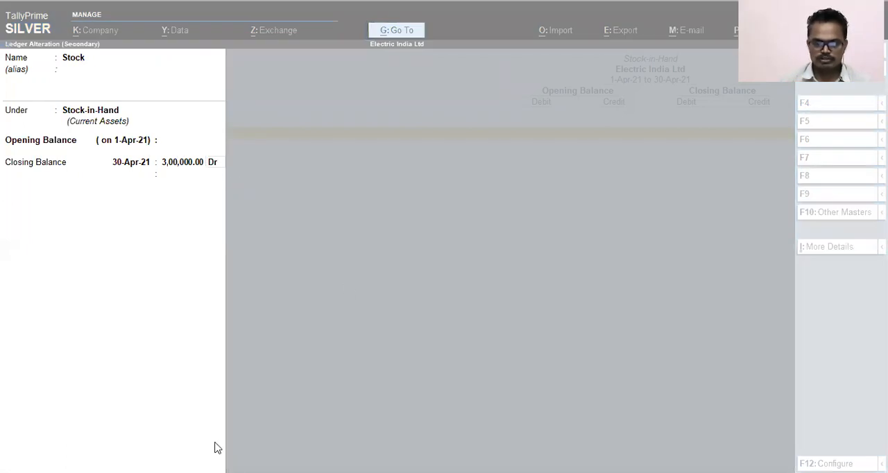
click(195, 371)
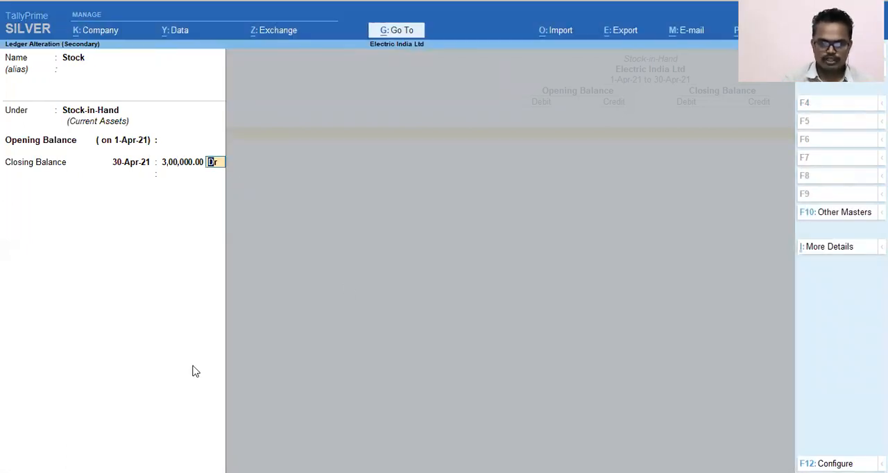
key(Return)
key(Return)
key(y)
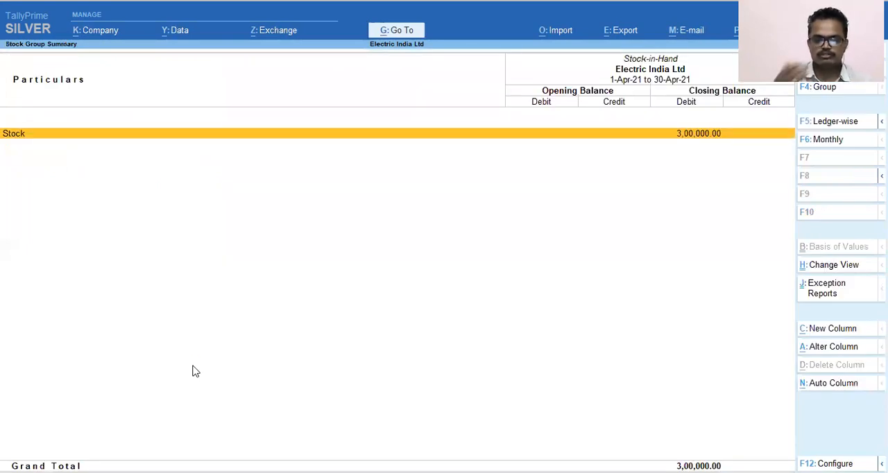
Step: Return to the Profit & Loss A/c to check the Closing Stock figure and exit to the Gateway of Tally
key(Escape)
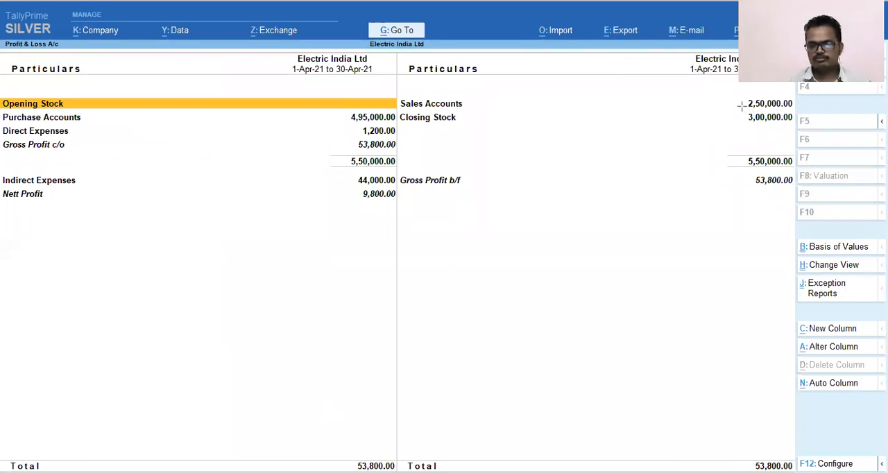
double_click(763, 118)
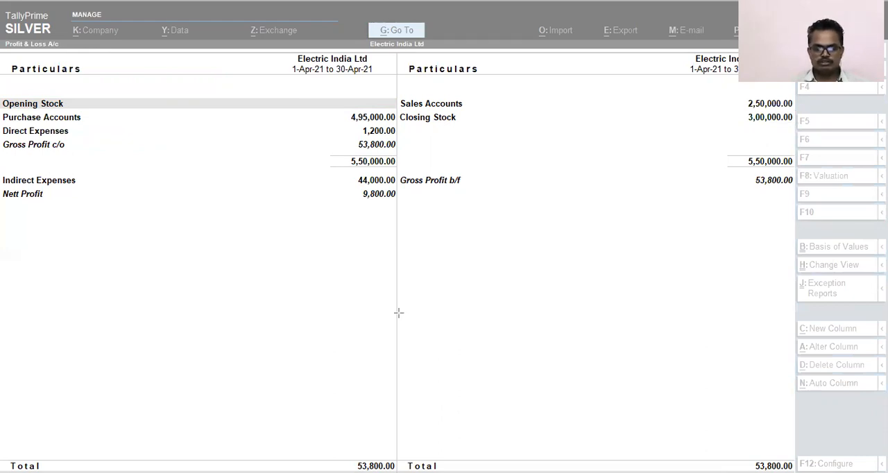
click(582, 255)
key(Escape)
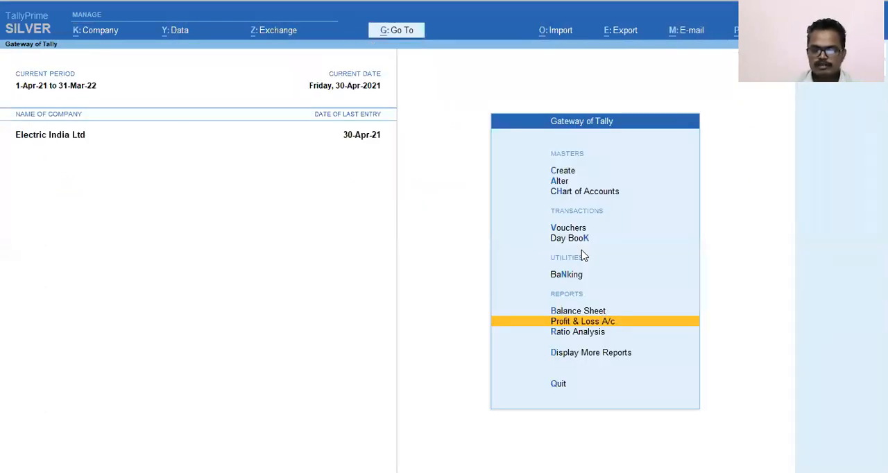
Step: Reopen the Profit & Loss A/c and switch it to the detailed view showing the ledgers under each group
key(Up)
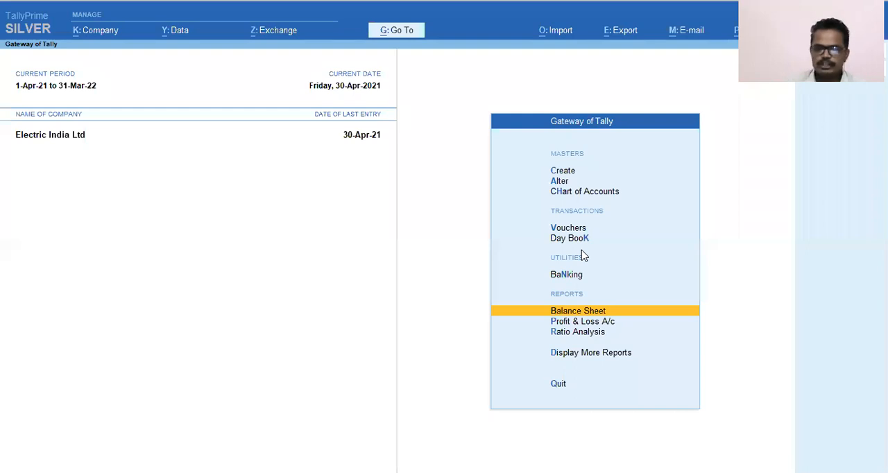
key(Up)
key(Down)
key(Down)
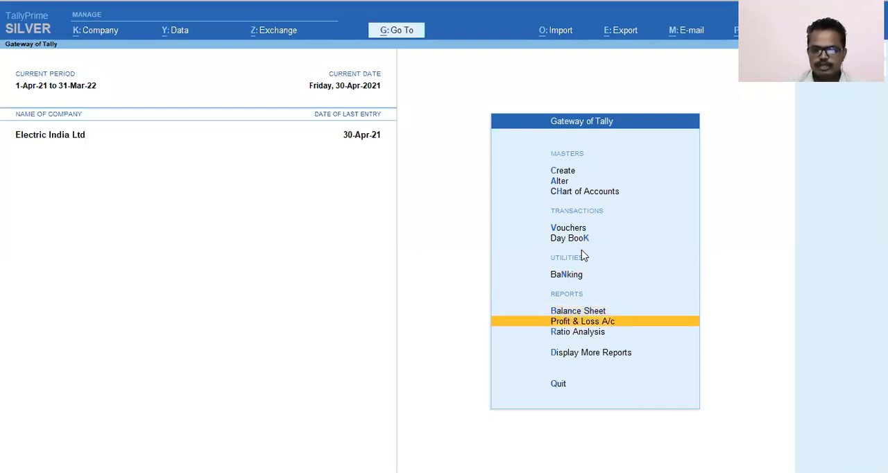
key(Return)
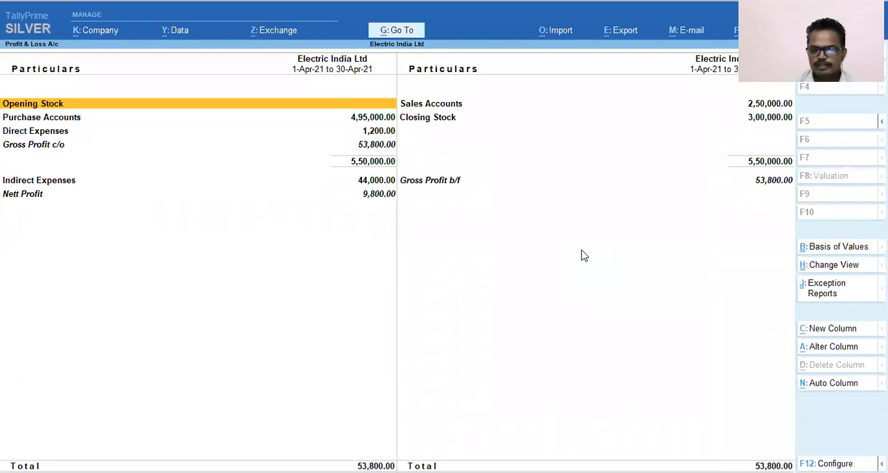
key(alt)
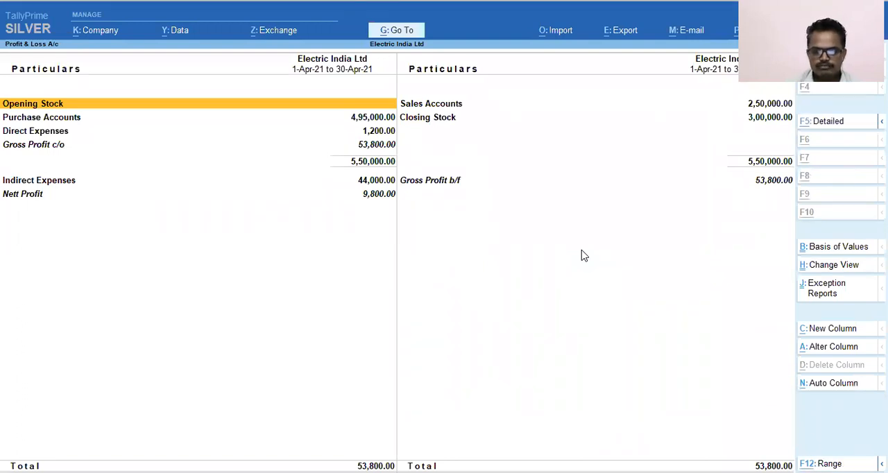
key(alt+F5)
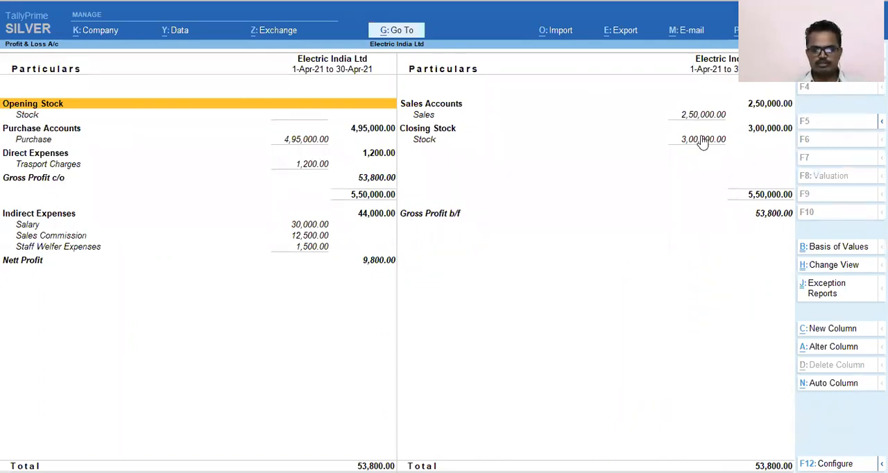
Step: Examine the Sales Accounts, Closing Stock and Purchase Accounts lines with their ledgers in the detailed Profit & Loss A/c
key(Right)
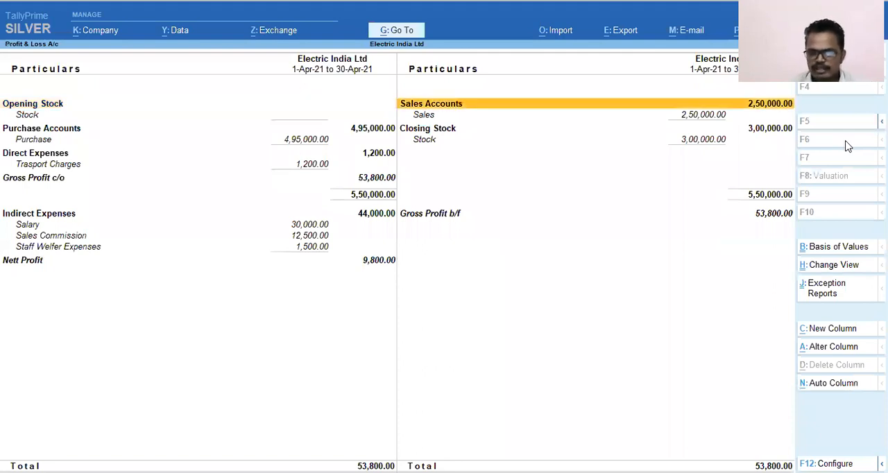
key(Down)
key(Up)
key(Down)
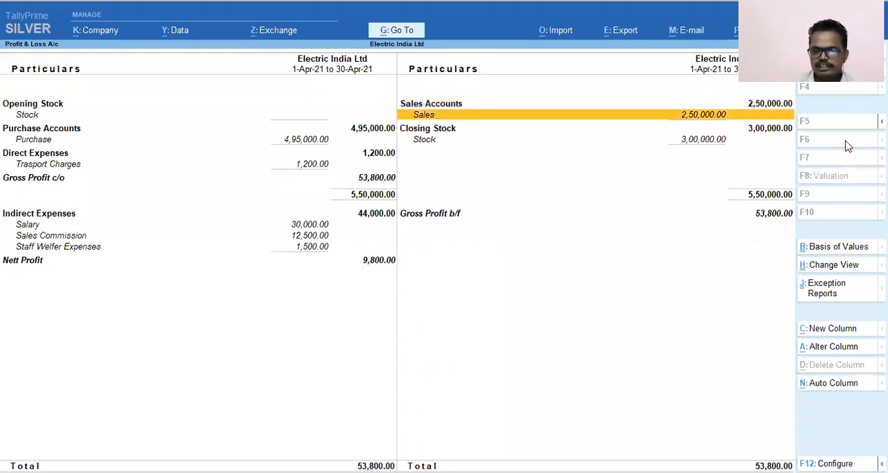
key(Down)
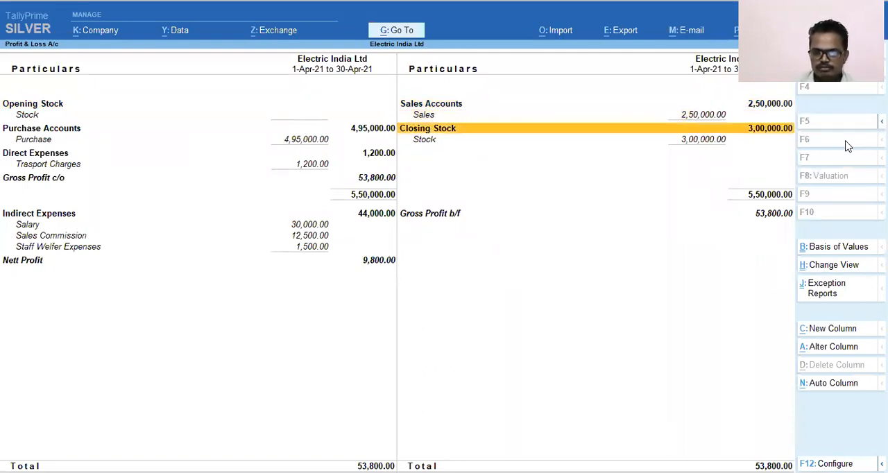
key(Down)
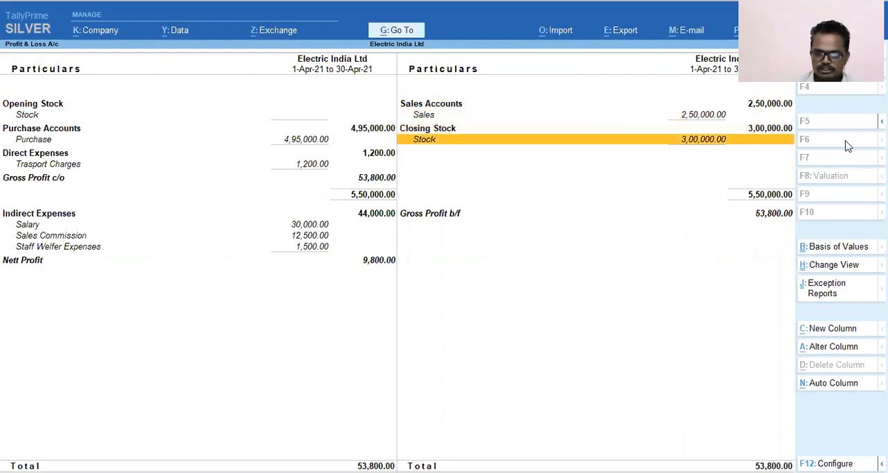
key(Left)
key(Up)
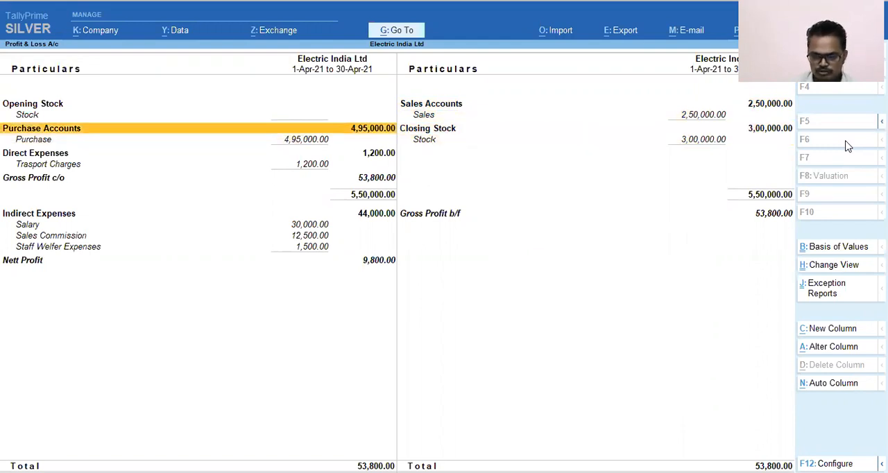
key(Down)
key(Up)
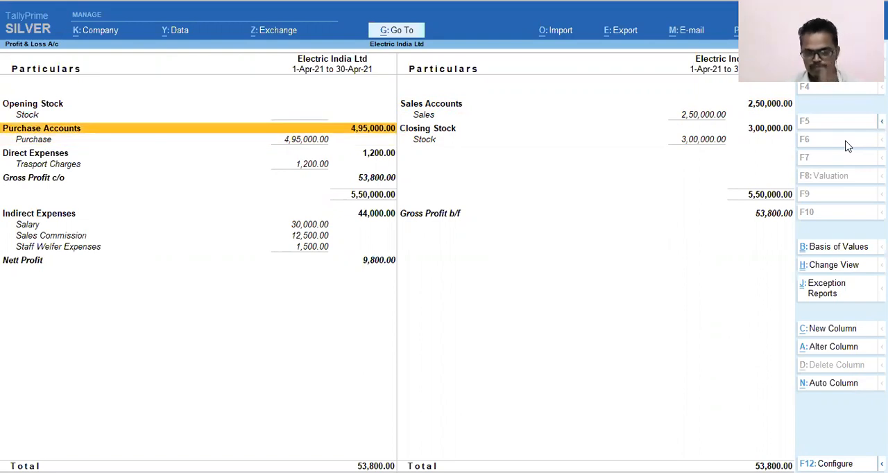
Step: Examine the Direct Expenses and Indirect Expenses ledgers, including salary, sales commission and staff welfare, in the Profit & Loss A/c
key(Down)
key(Down)
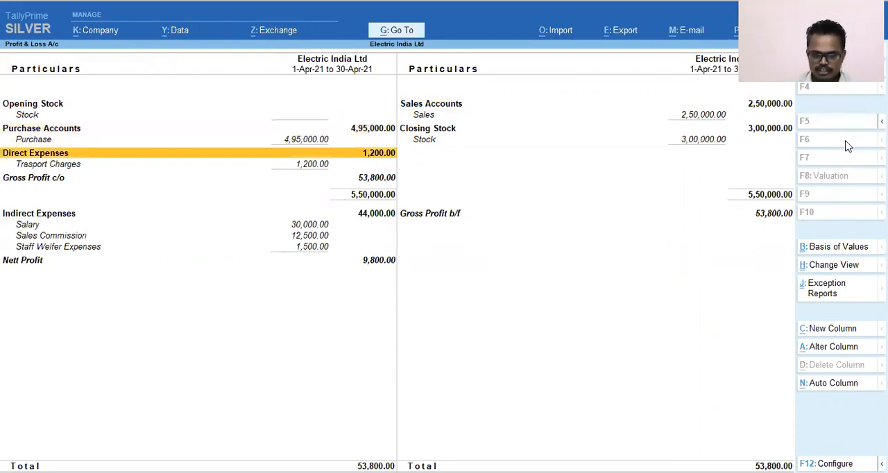
key(Down)
key(Down)
key(Down)
key(Down)
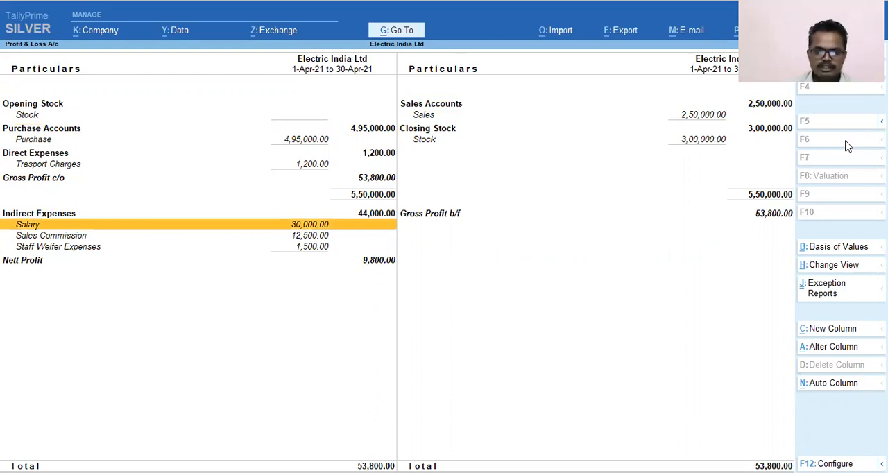
key(Up)
key(Down)
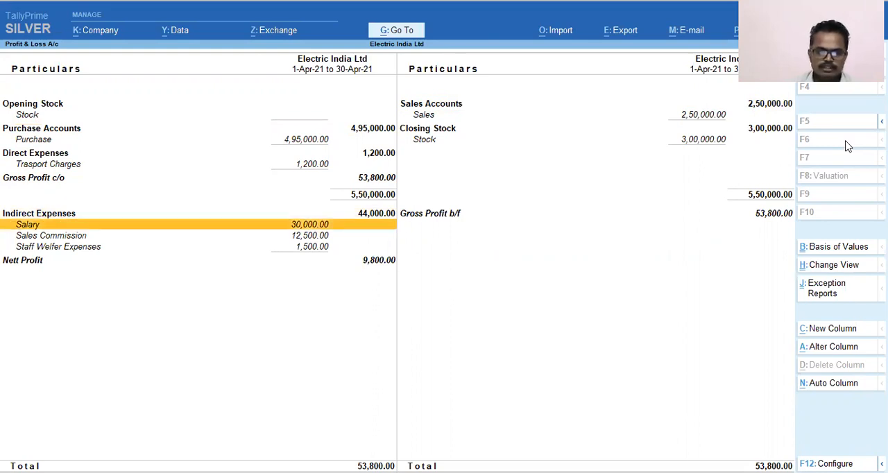
key(Down)
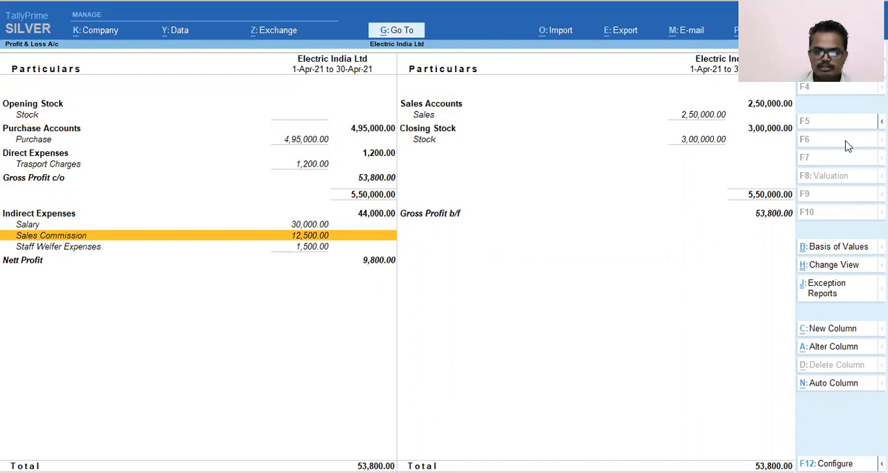
key(Down)
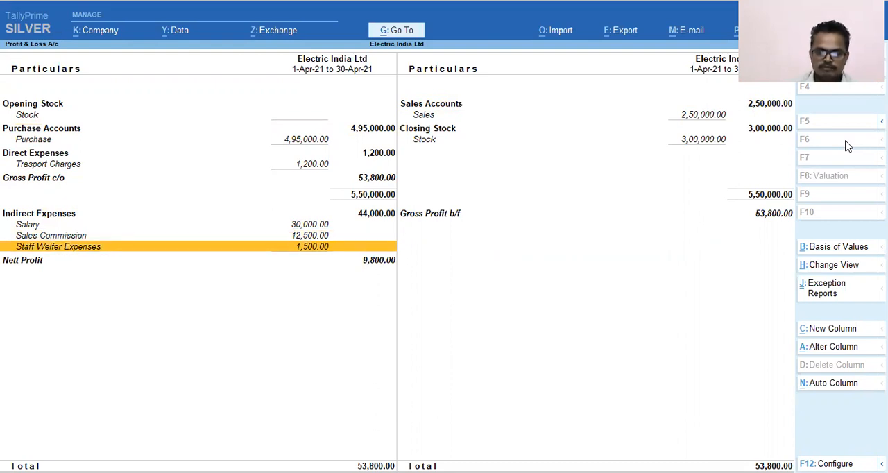
key(Up)
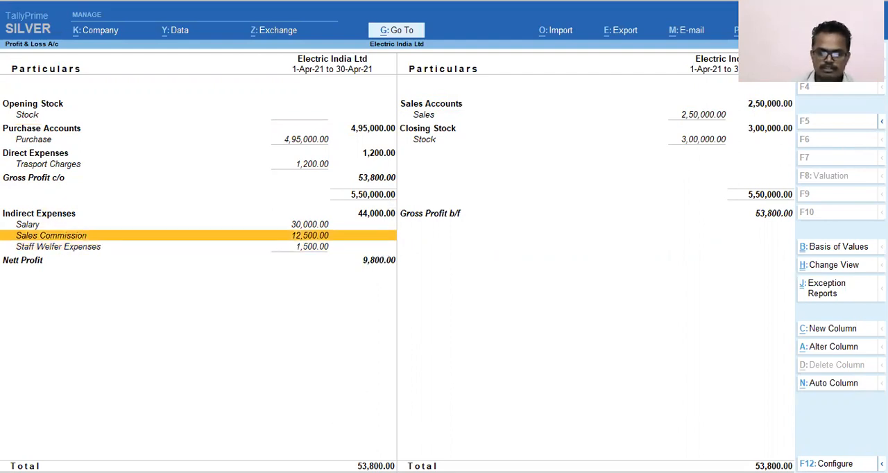
drag(351, 205, 401, 220)
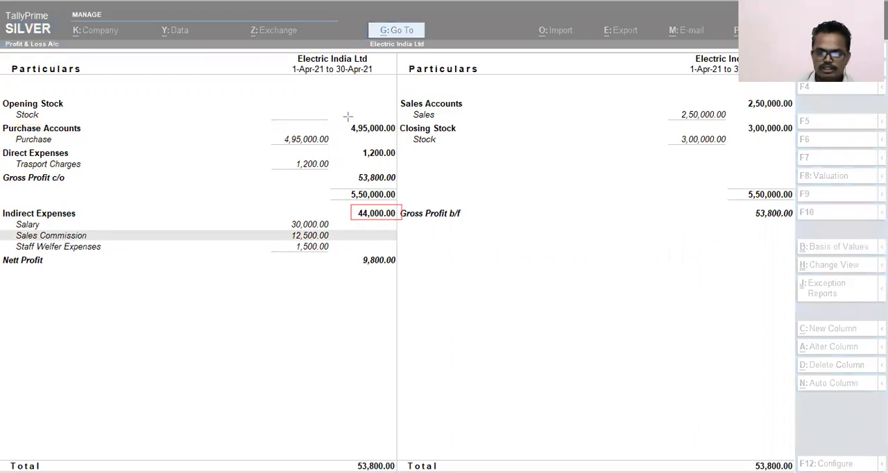
drag(740, 96, 808, 117)
mouse_move(340, 115)
mouse_down()
mouse_move(351, 131)
mouse_move(414, 136)
mouse_move(399, 140)
mouse_up()
drag(744, 118, 793, 144)
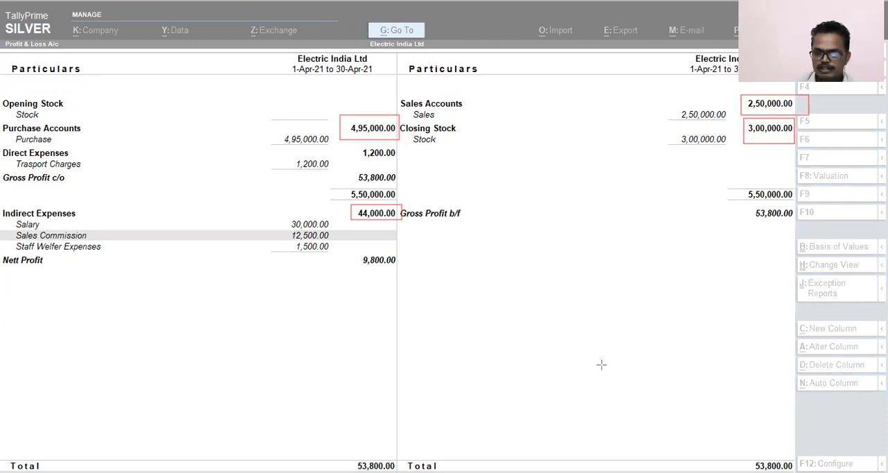
key(e)
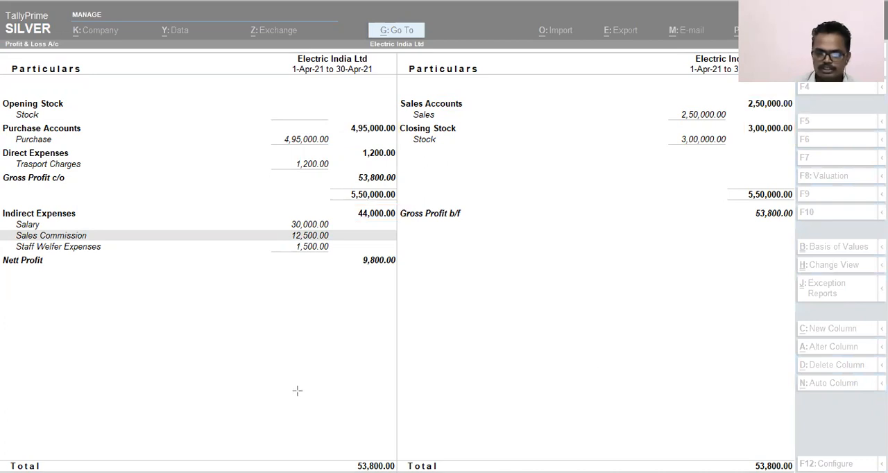
Step: Leave the Profit & Loss A/c, open the Balance Sheet and switch it to the detailed view
key(Escape)
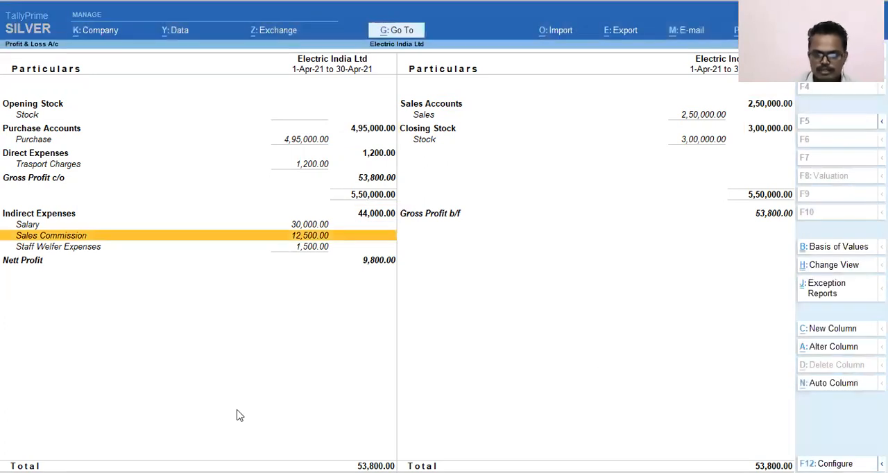
key(Escape)
key(Up)
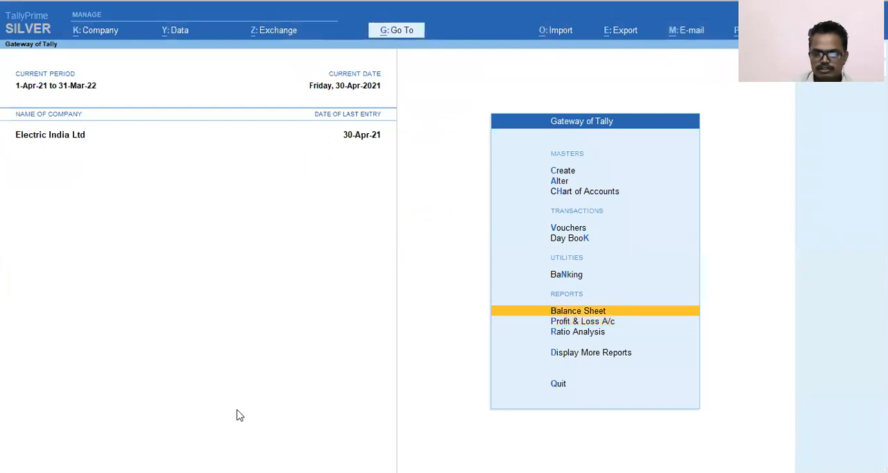
key(Return)
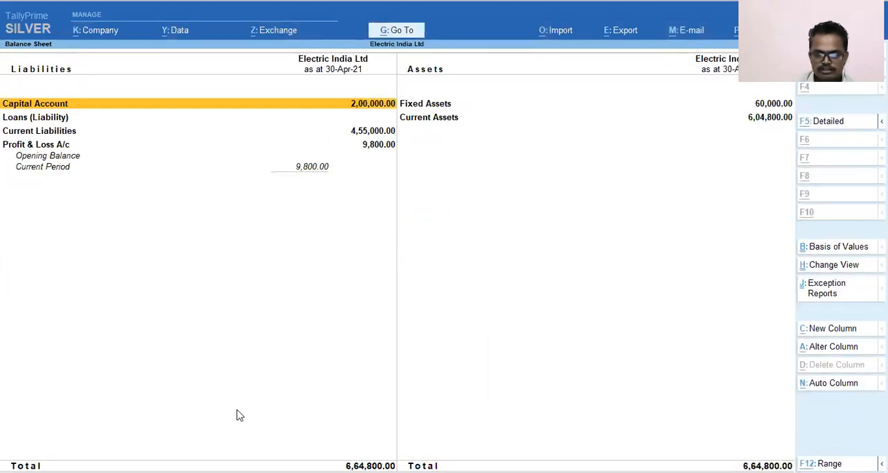
key(alt+F5)
key(Right)
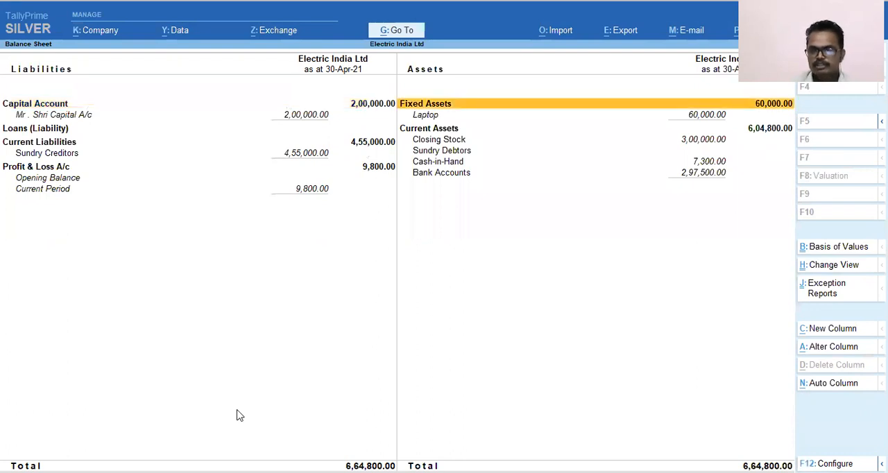
key(Left)
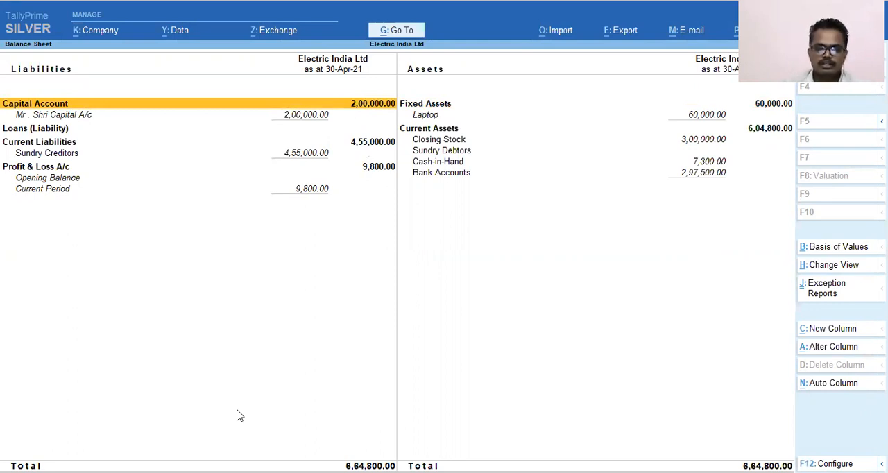
key(Down)
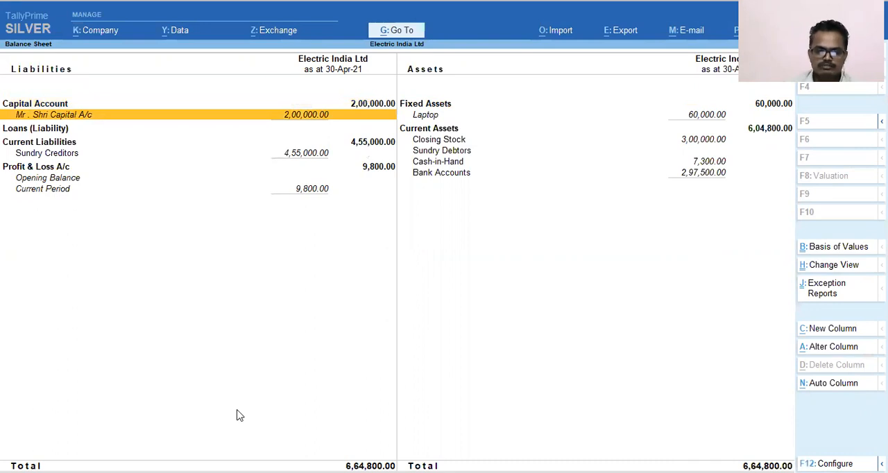
key(Down)
key(Down)
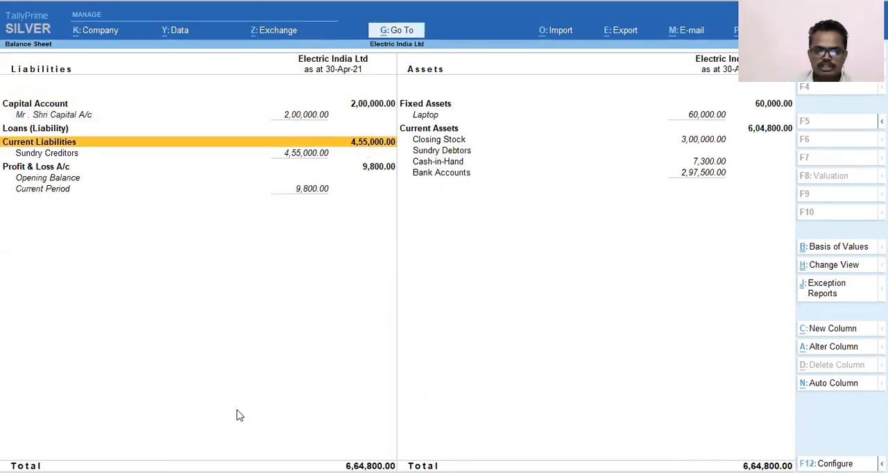
key(Down)
key(Return)
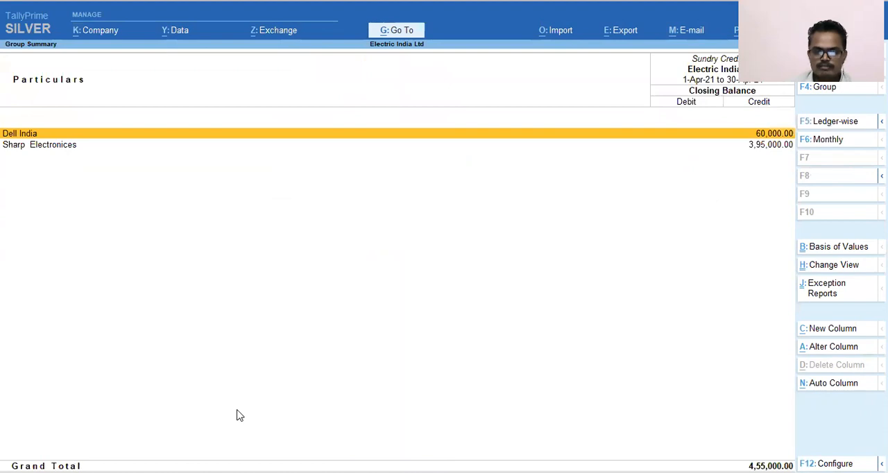
key(Return)
key(Escape)
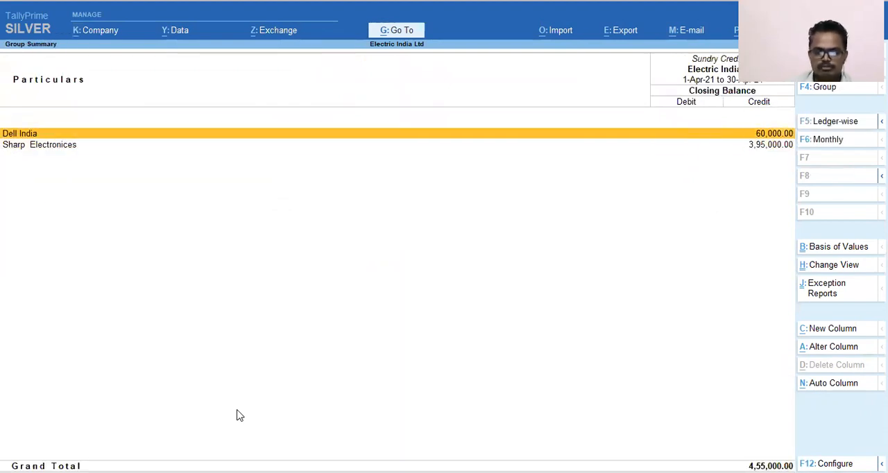
Step: View the April vouchers of the Sharp Electronices creditor ledger and return to the Balance Sheet
key(Down)
key(Return)
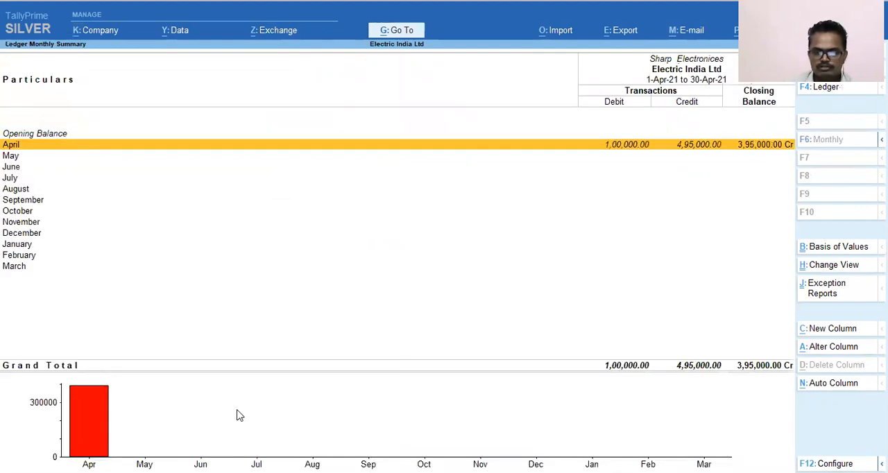
key(Return)
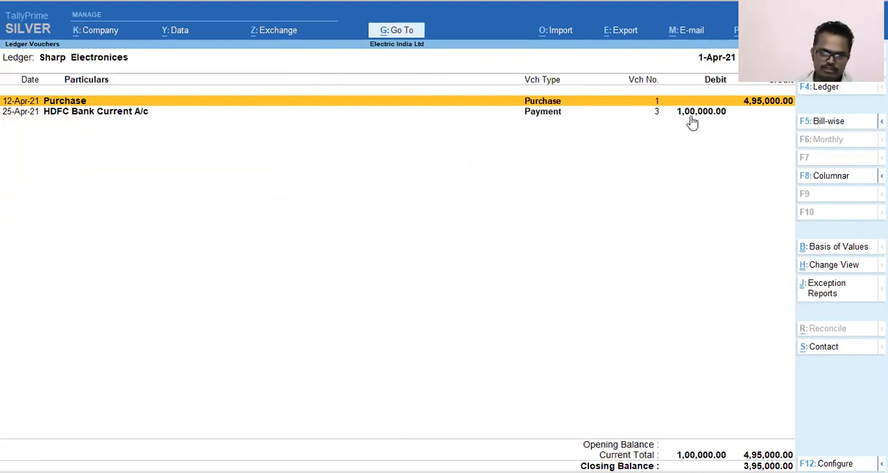
key(Escape)
key(Escape)
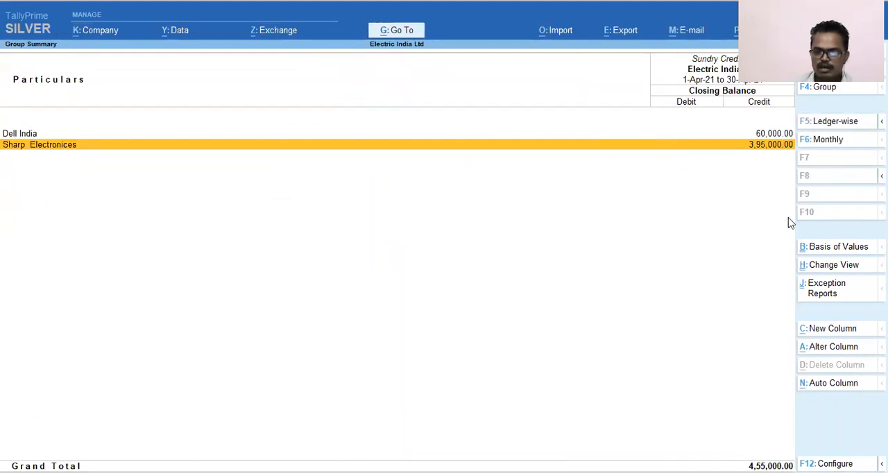
key(Escape)
key(Down)
key(Up)
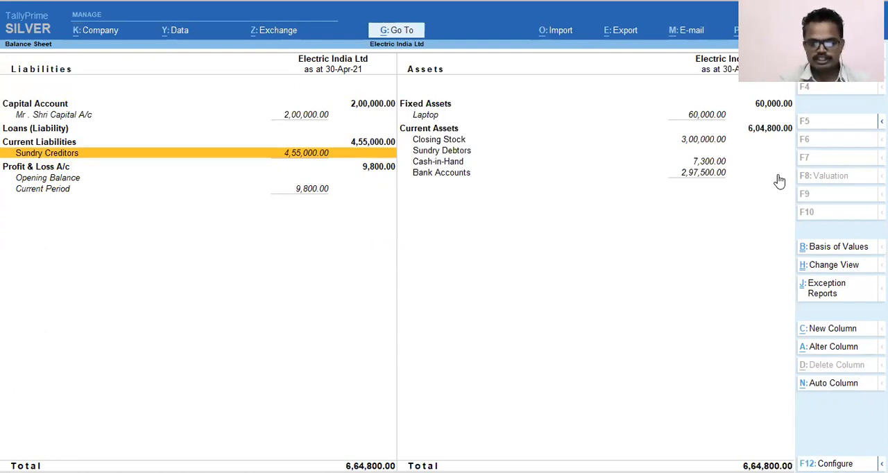
Step: Examine the Laptop, Closing Stock, Sundry Debtors and Cash-in-Hand lines on the Assets side of the Balance Sheet
key(Right)
key(Up)
key(Up)
key(Up)
key(Up)
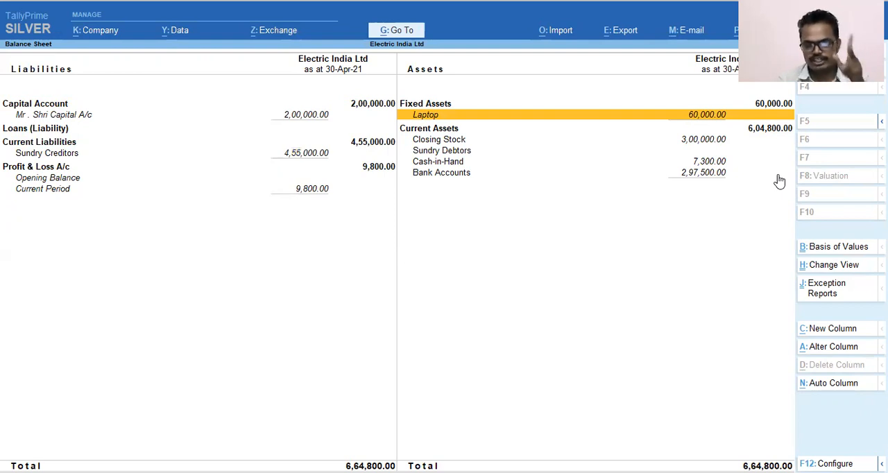
key(Down)
key(Down)
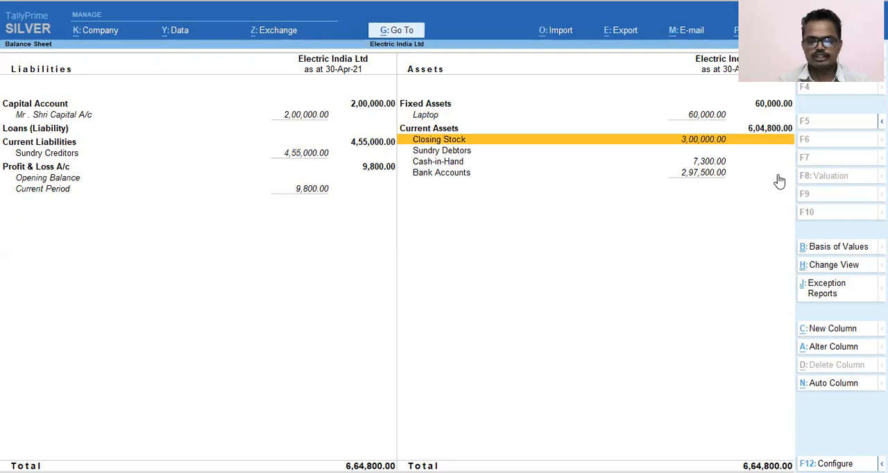
key(Down)
key(Down)
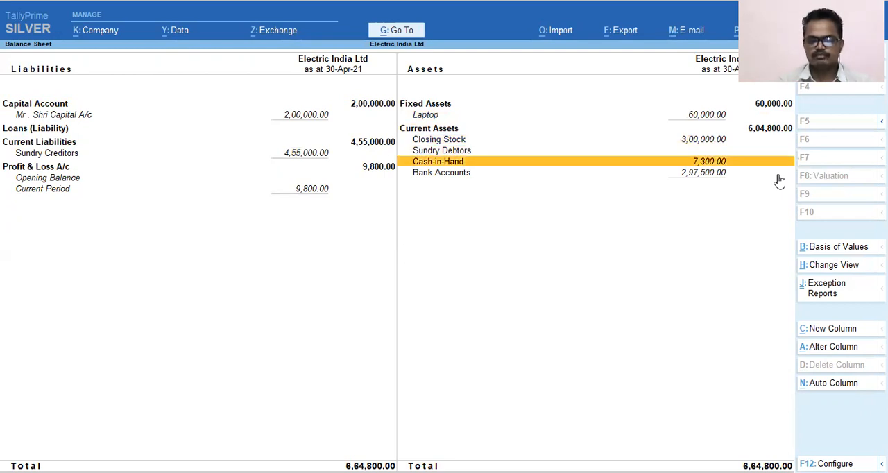
key(Up)
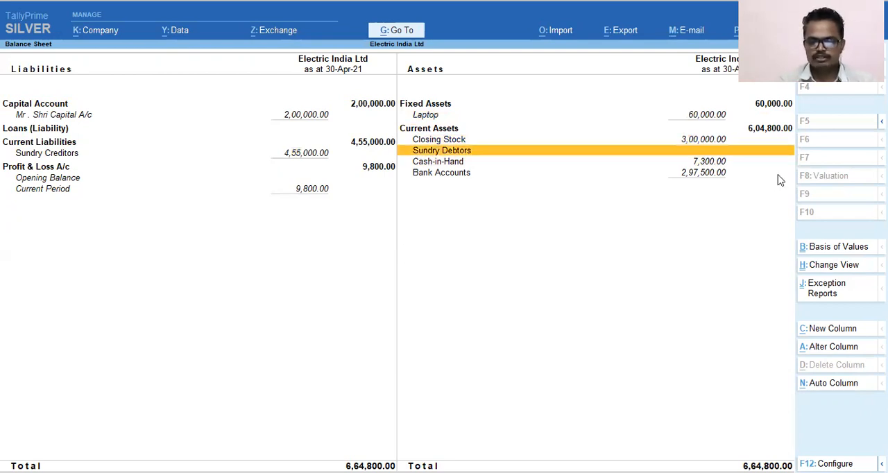
Step: Open the Sundry Debtors group summary and configure it with Show Transactions set to Yes
key(Return)
key(Escape)
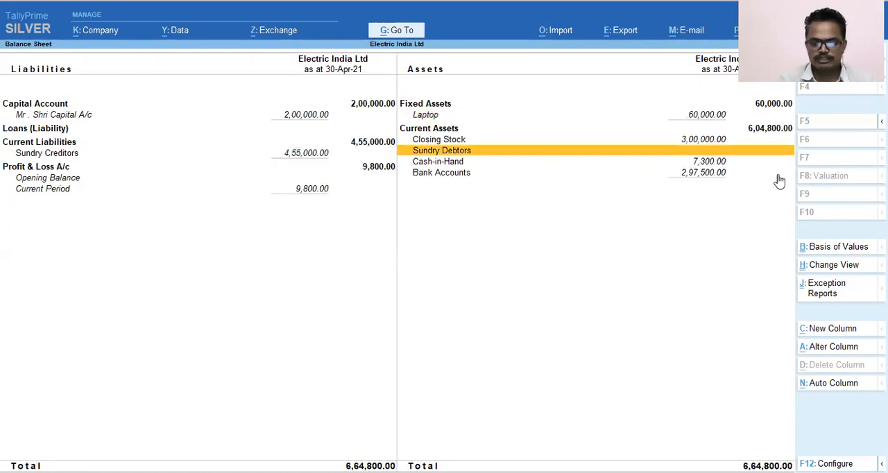
key(Return)
key(F12)
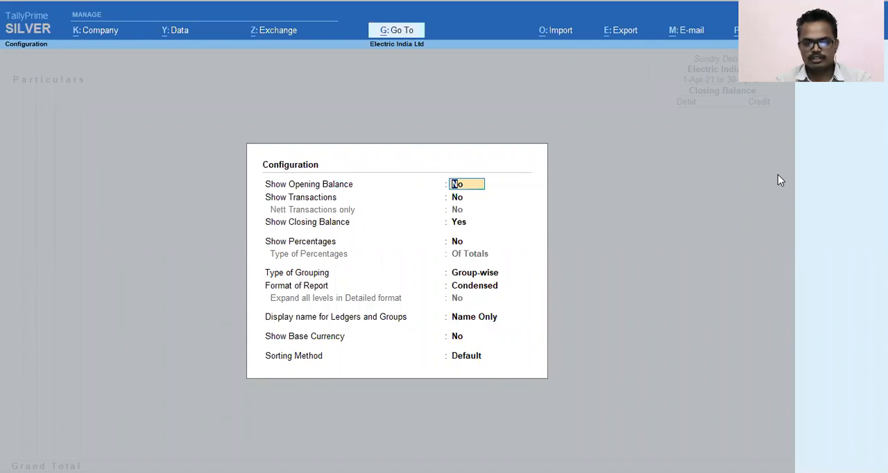
key(Return)
text(y)
key(Return)
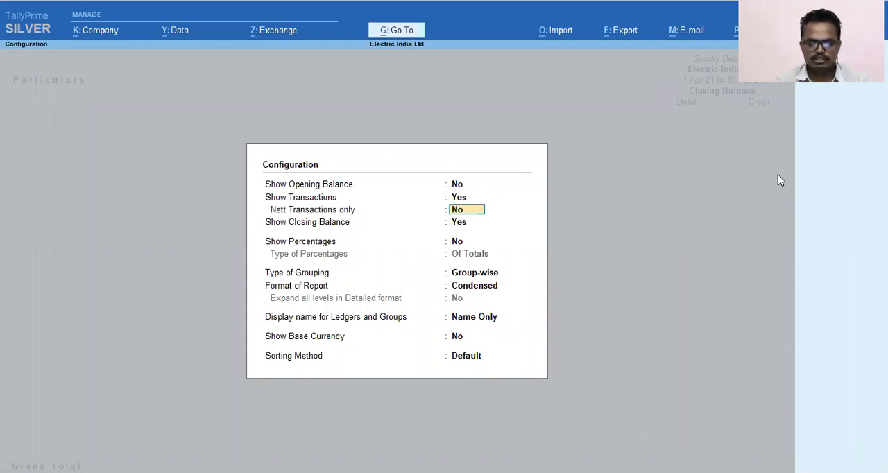
key(ctrl+a)
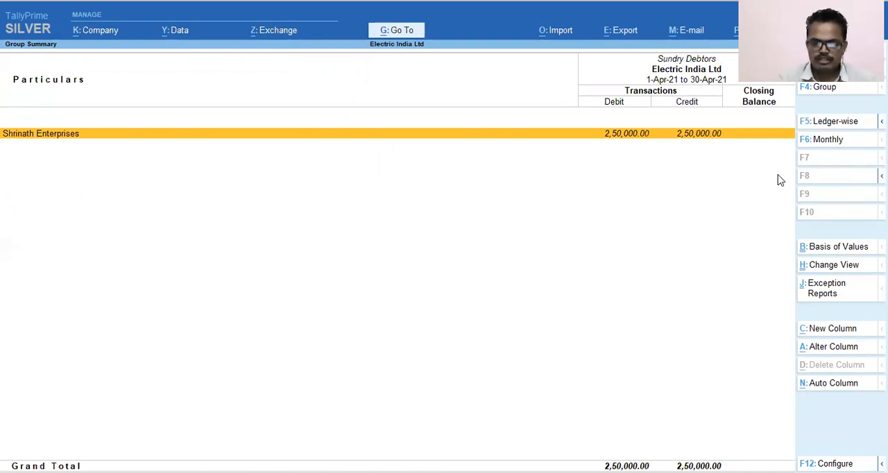
Step: View the monthly summary of Shrinath Enterprises, then check Cash-in-Hand and Bank Accounts back in the Balance Sheet
key(Return)
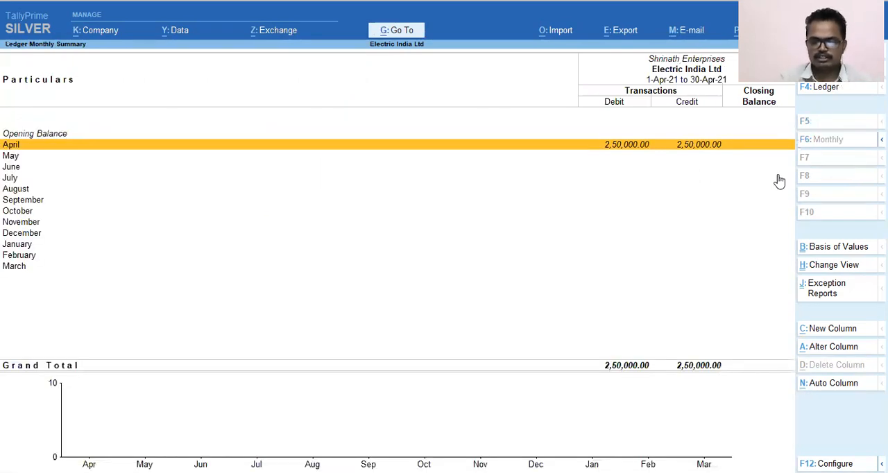
key(Escape)
key(Escape)
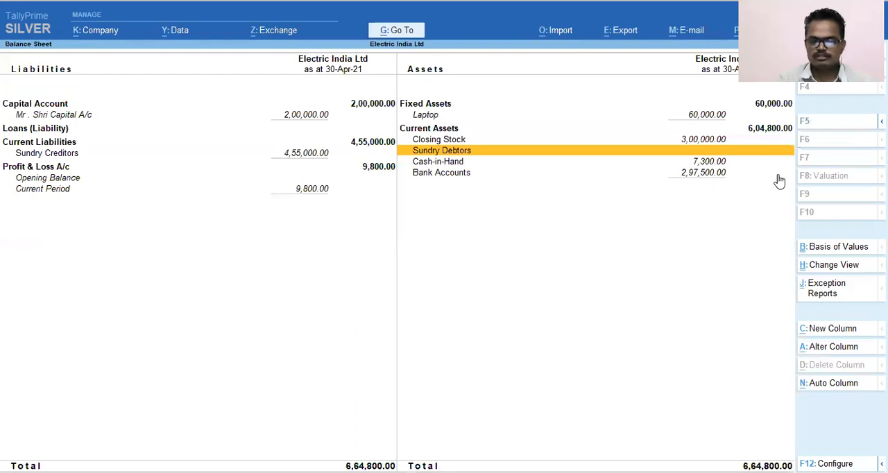
key(Down)
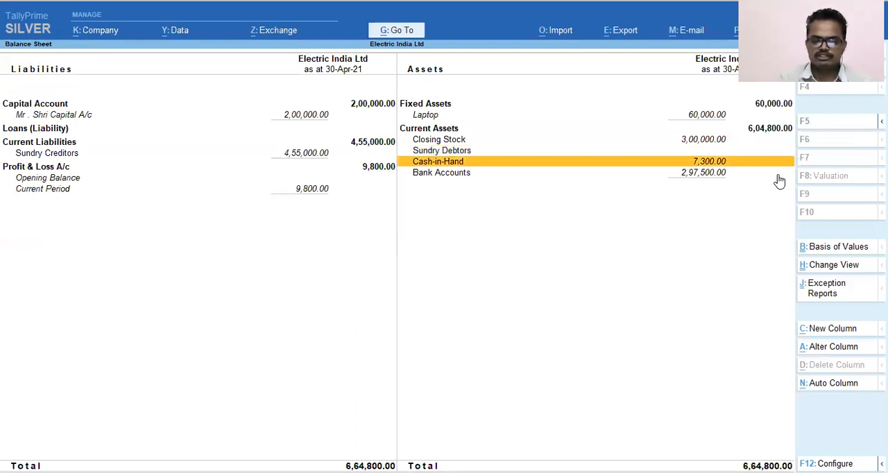
key(Down)
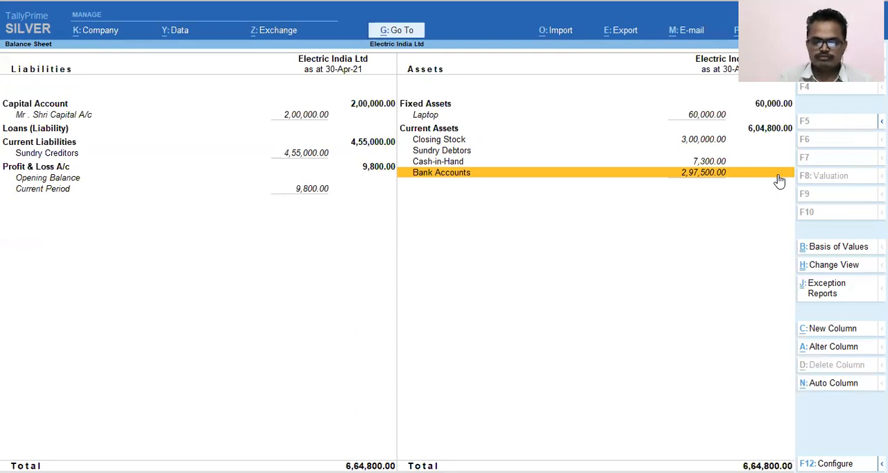
Step: Exit the Balance Sheet and reopen the Profit & Loss A/c in the detailed view
key(Escape)
key(Down)
key(Return)
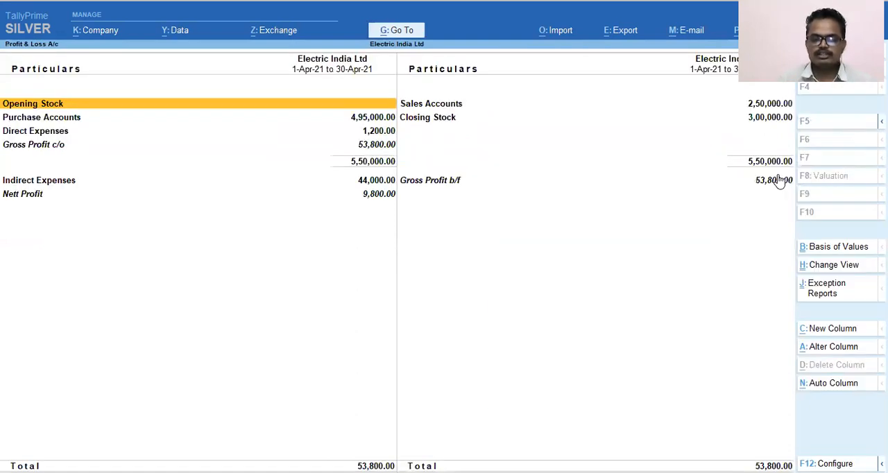
key(alt+F5)
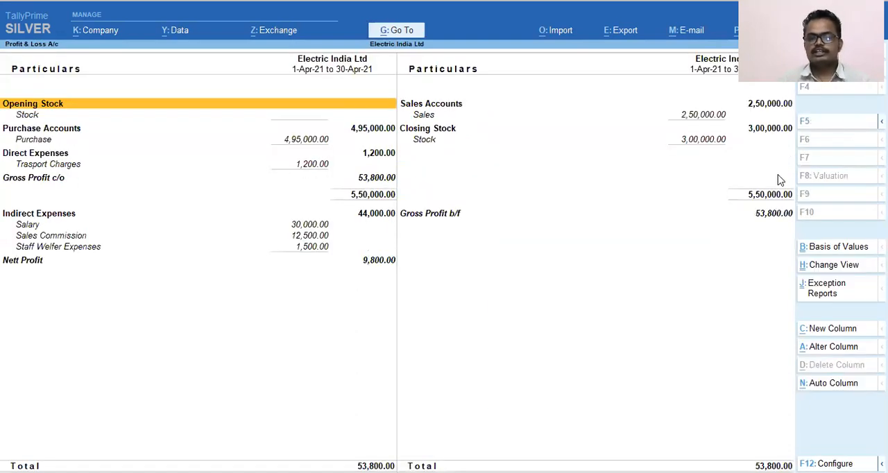